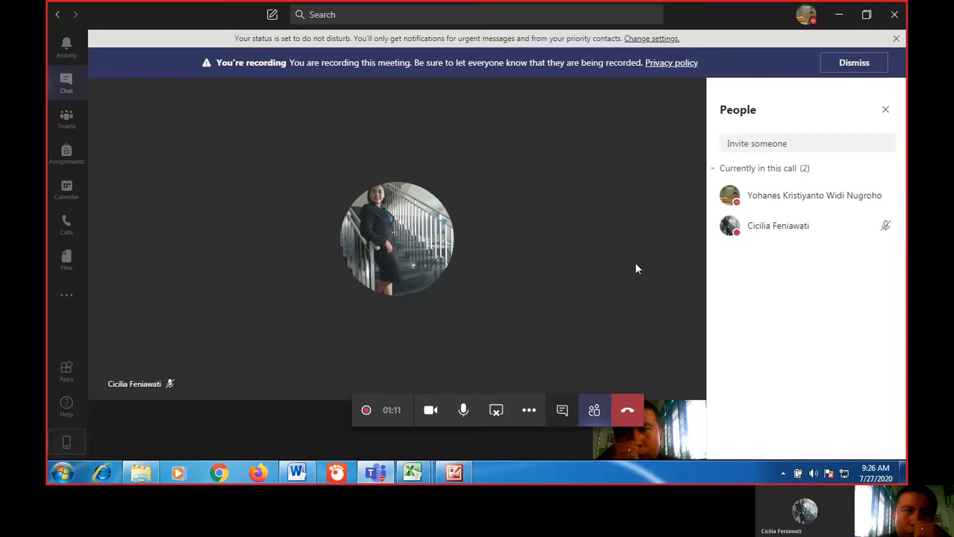
pyautogui.click(529, 410)
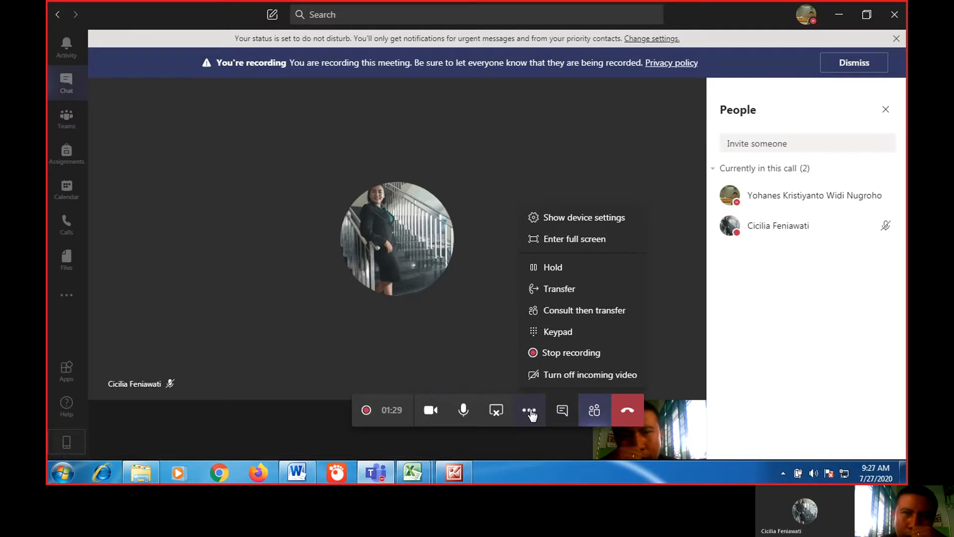
pyautogui.click(838, 15)
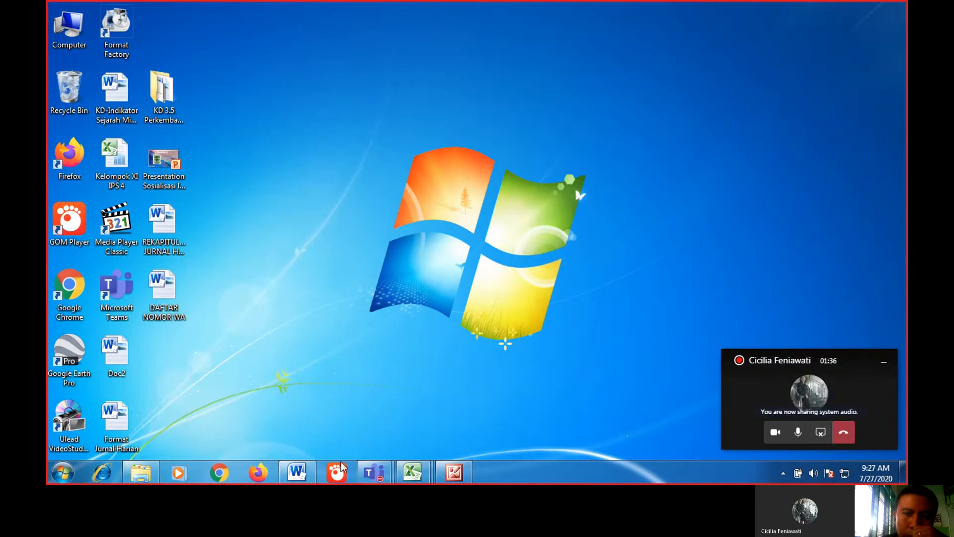
pyautogui.click(226, 475)
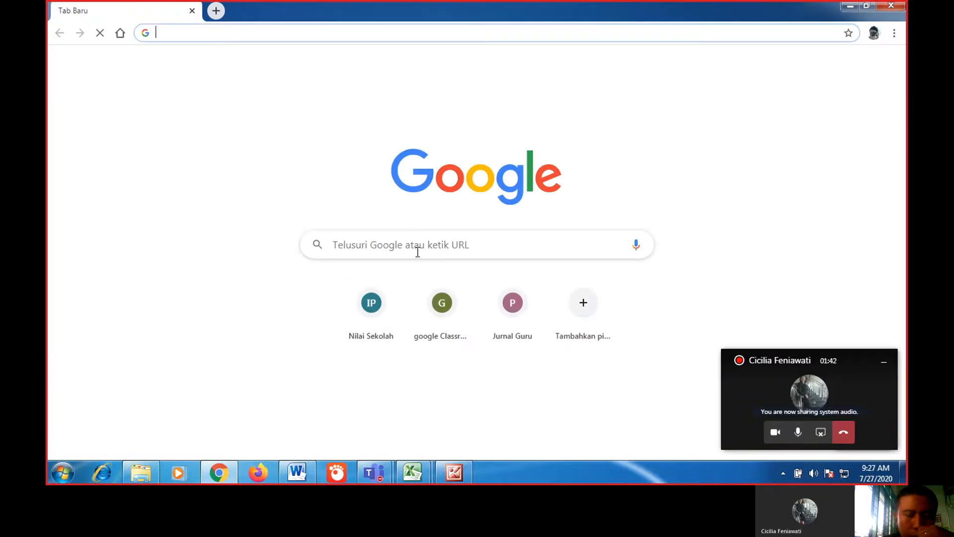
pyautogui.write('www.')
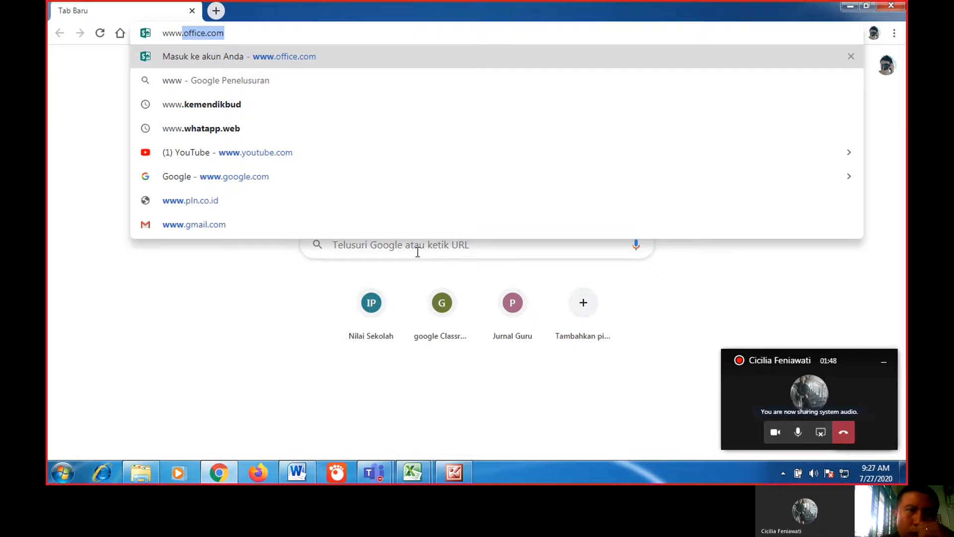
pyautogui.press('Return')
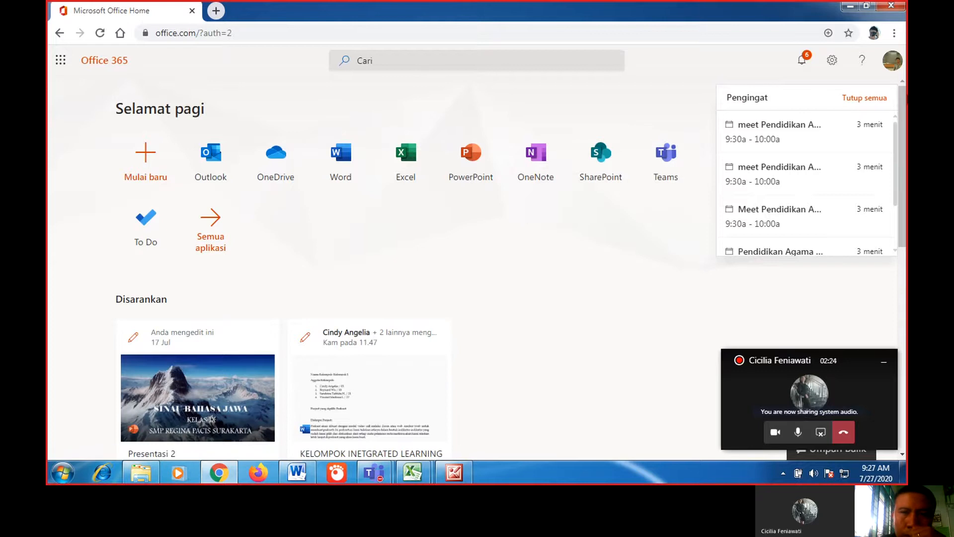
pyautogui.click(859, 99)
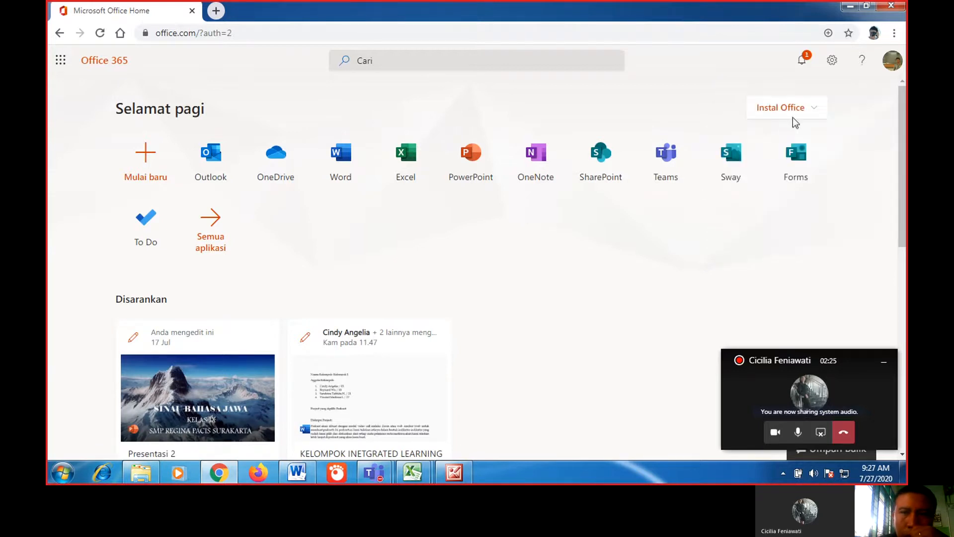
# - Open Sway from the Office home page and create a new blank Sway
pyautogui.click(728, 171)
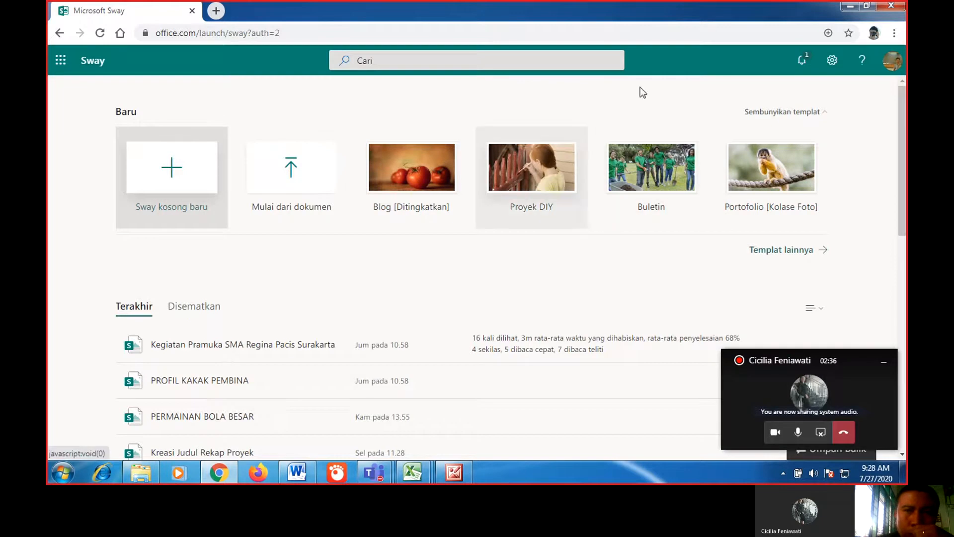
pyautogui.click(894, 62)
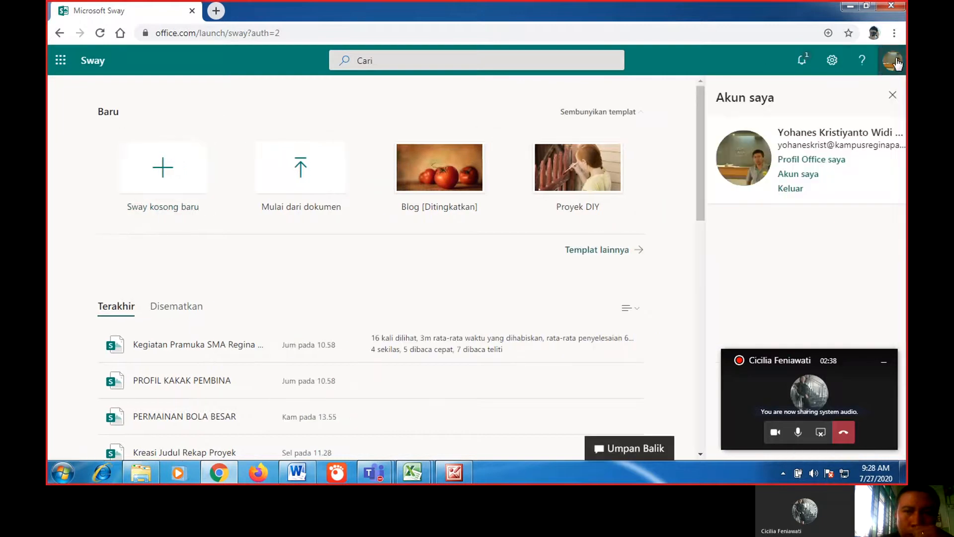
pyautogui.click(895, 61)
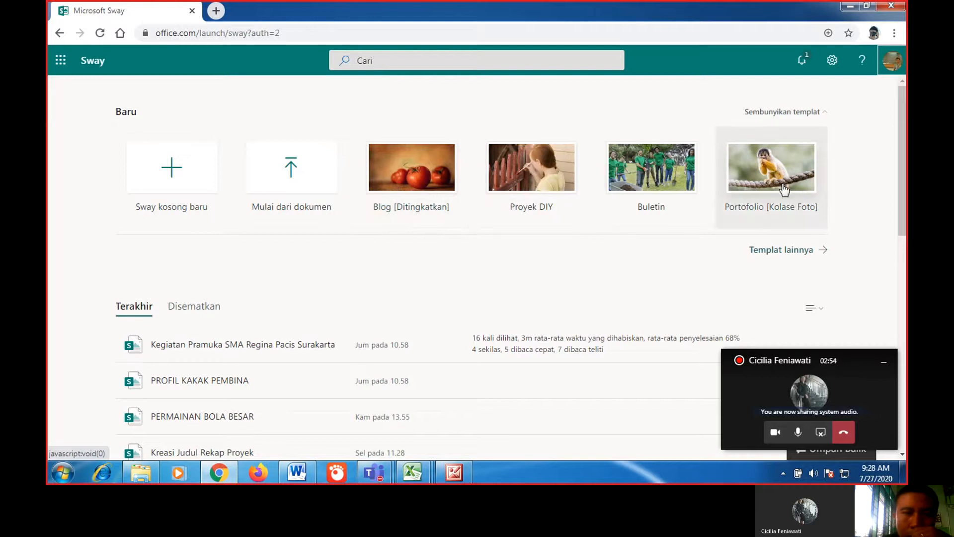
pyautogui.click(173, 171)
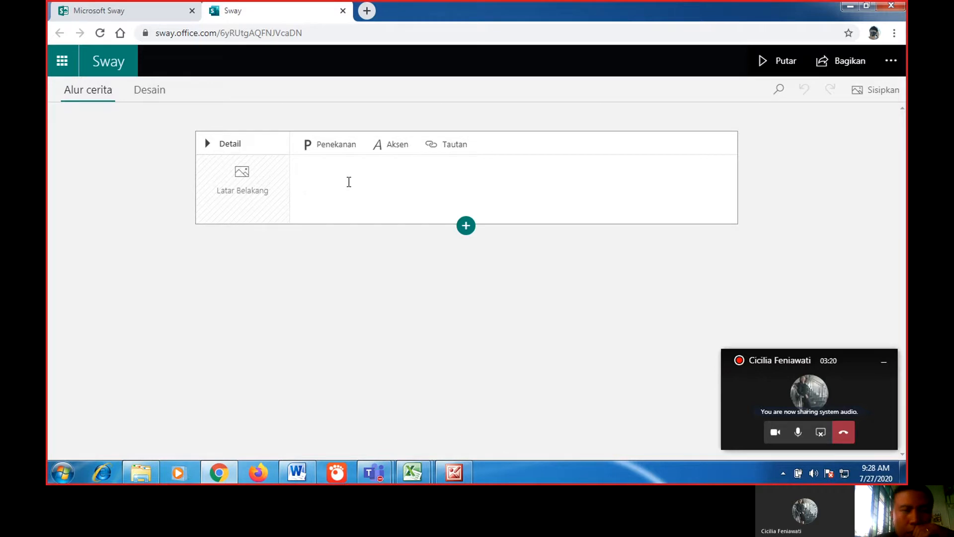
# - Enter "KD 3.5 Paham - Paham Besar di Dunia" as the title of the Sway
pyautogui.write('KD')
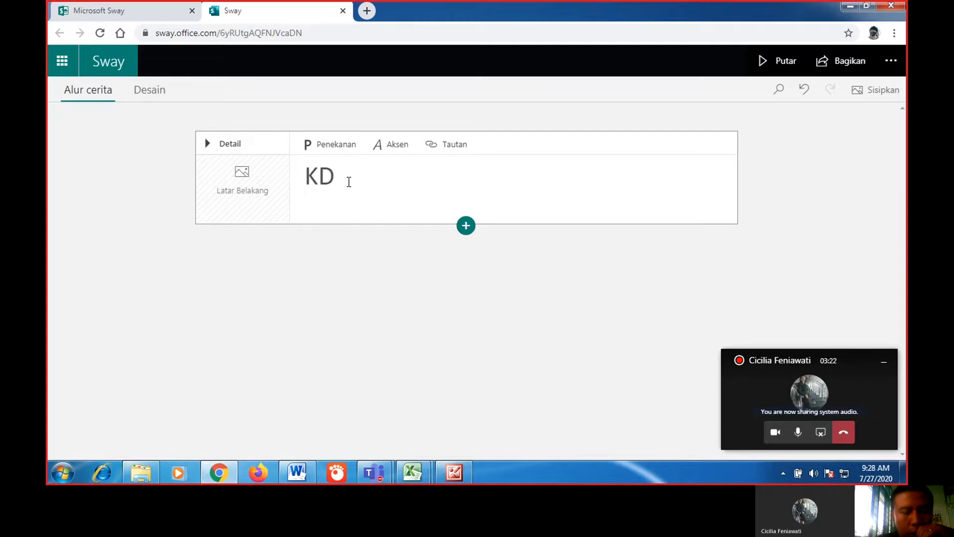
pyautogui.write(' 3')
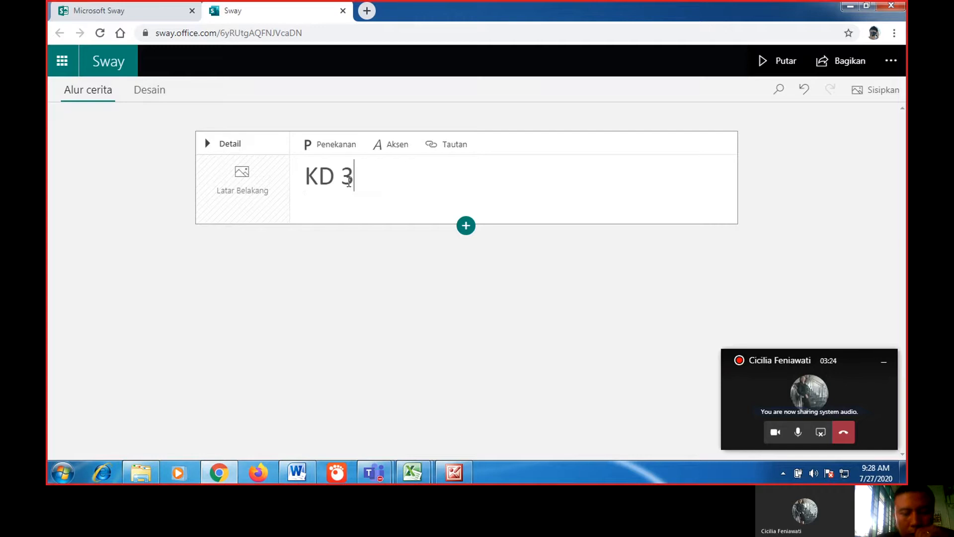
pyautogui.write('.5 ')
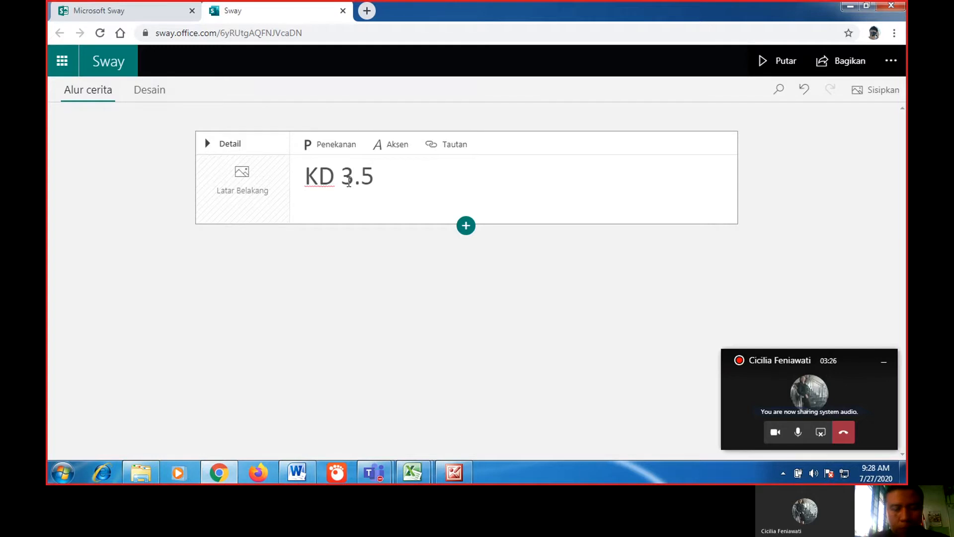
pyautogui.write('pAHAM')
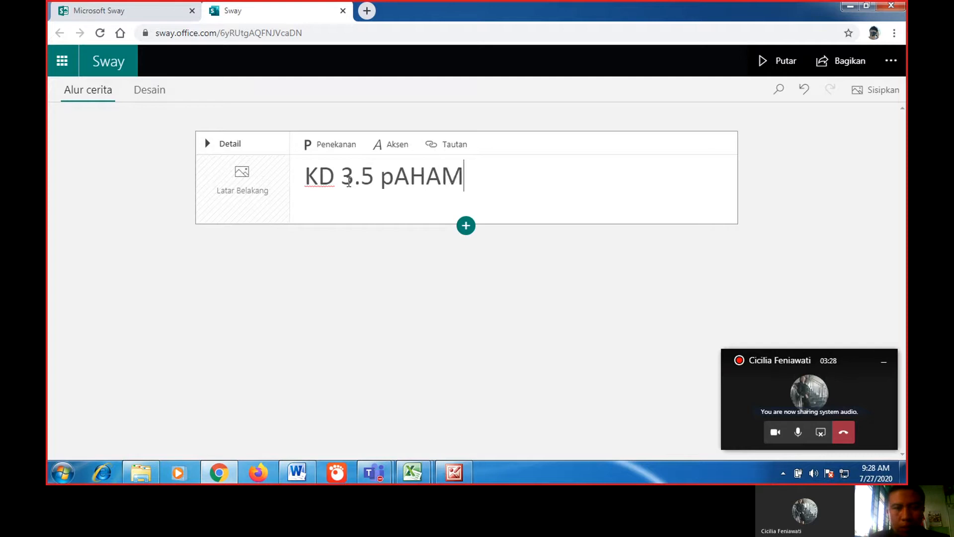
pyautogui.press('BackSpace')
pyautogui.press('BackSpace')
pyautogui.press('BackSpace')
pyautogui.press('BackSpace')
pyautogui.press('BackSpace')
pyautogui.write('Paham _')
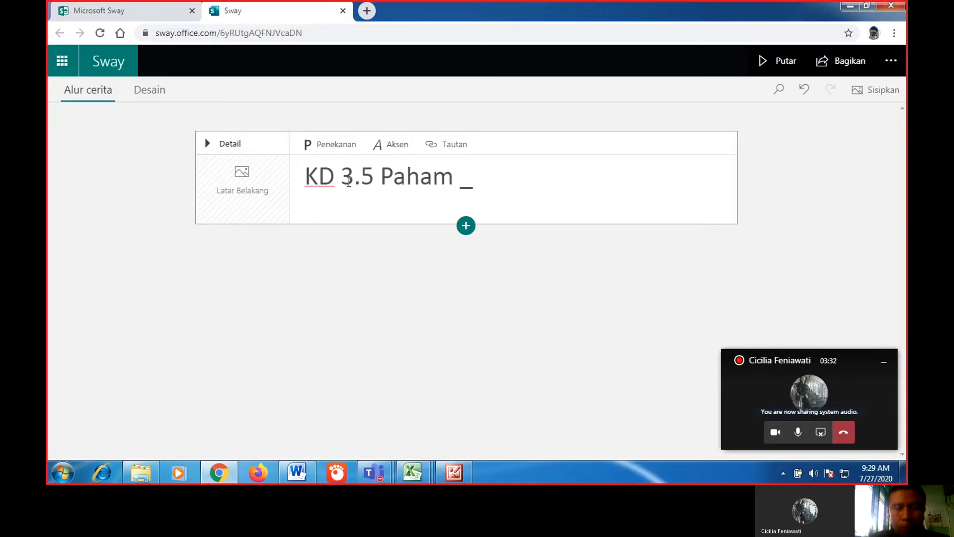
pyautogui.press('BackSpace')
pyautogui.write(' - Paham')
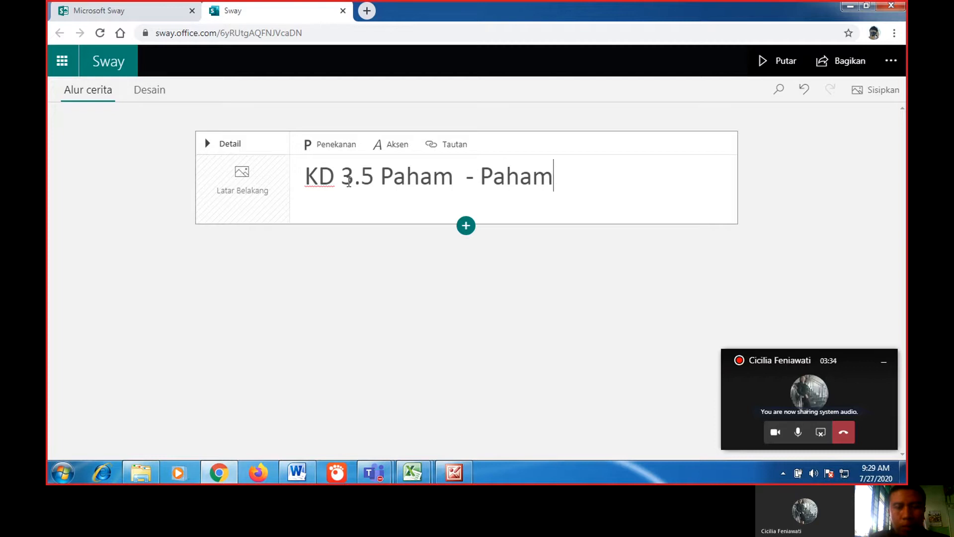
pyautogui.write(' Besar di Dunia')
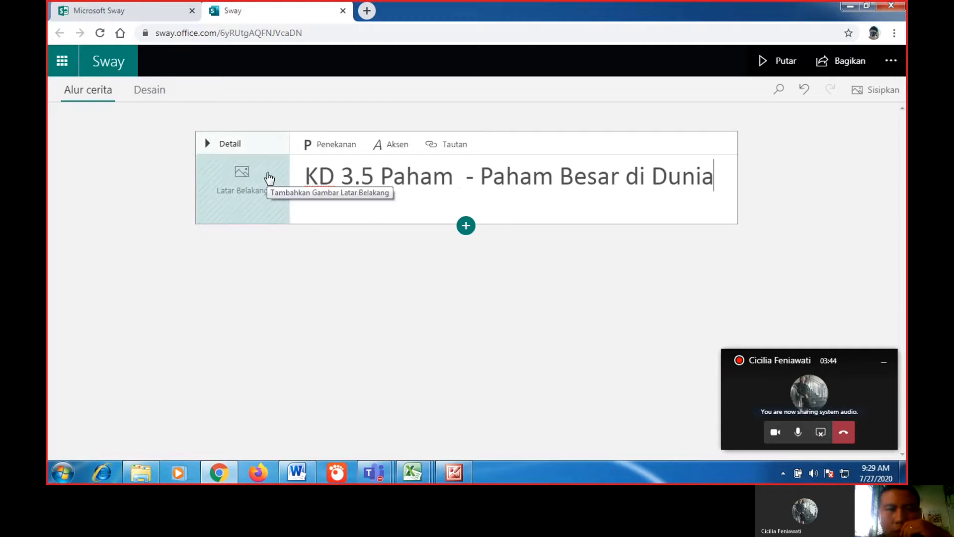
# - Search the suggested images for "history" and set the 1024 x 696 museum hall photo as the title card's background
pyautogui.click(269, 178)
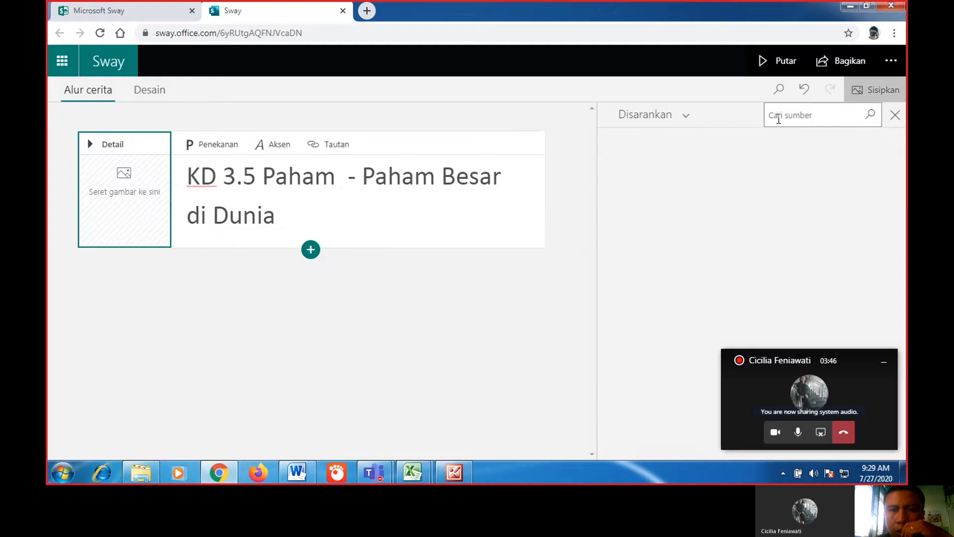
pyautogui.click(779, 119)
pyautogui.write('history')
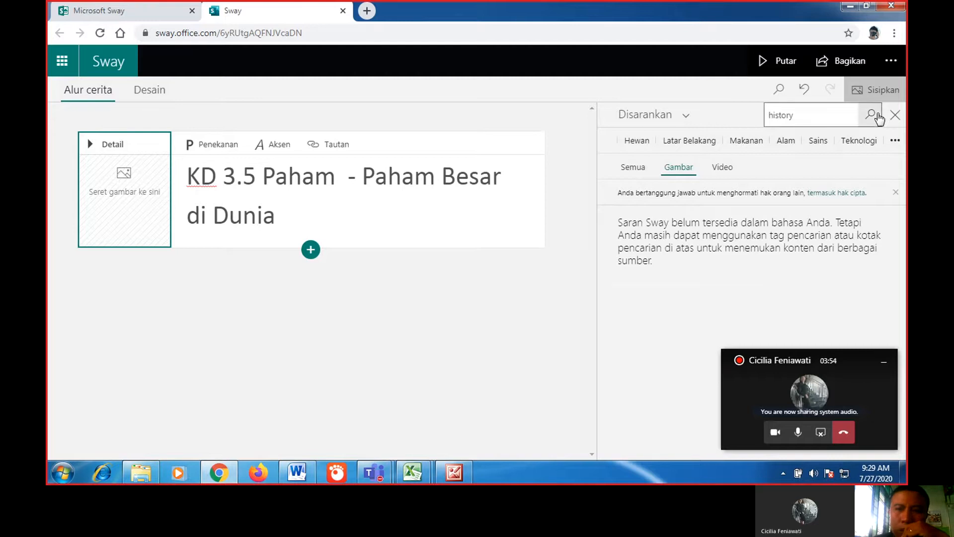
pyautogui.click(871, 115)
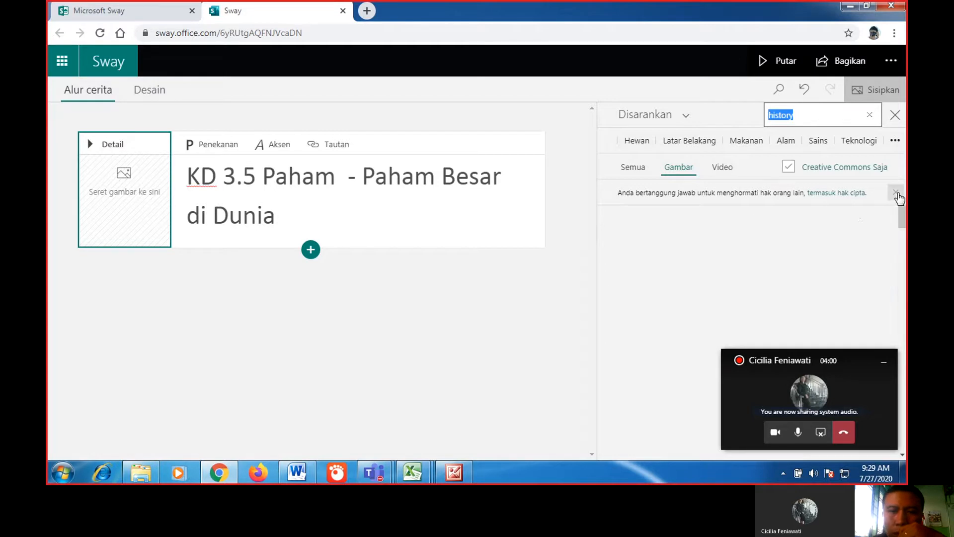
pyautogui.scroll(-1, 787, 324)
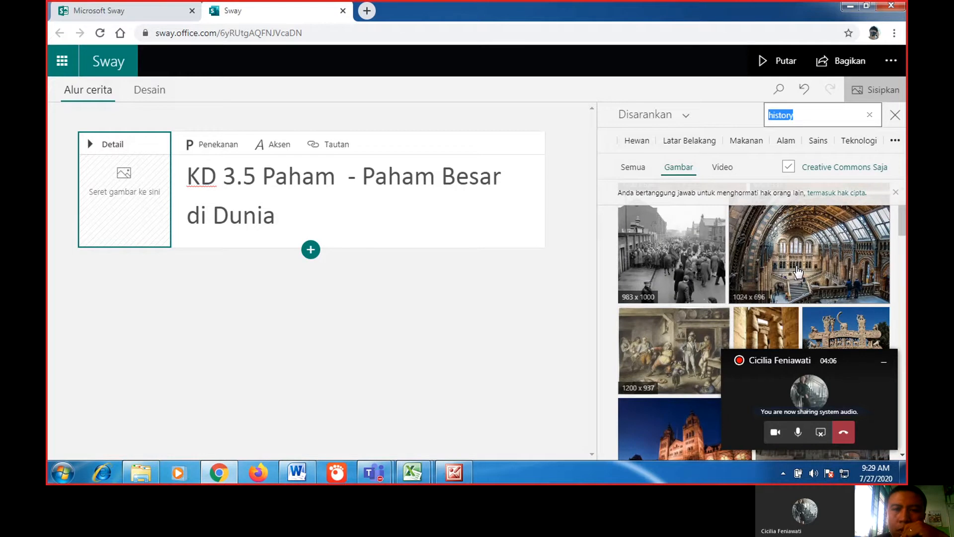
pyautogui.click(798, 271)
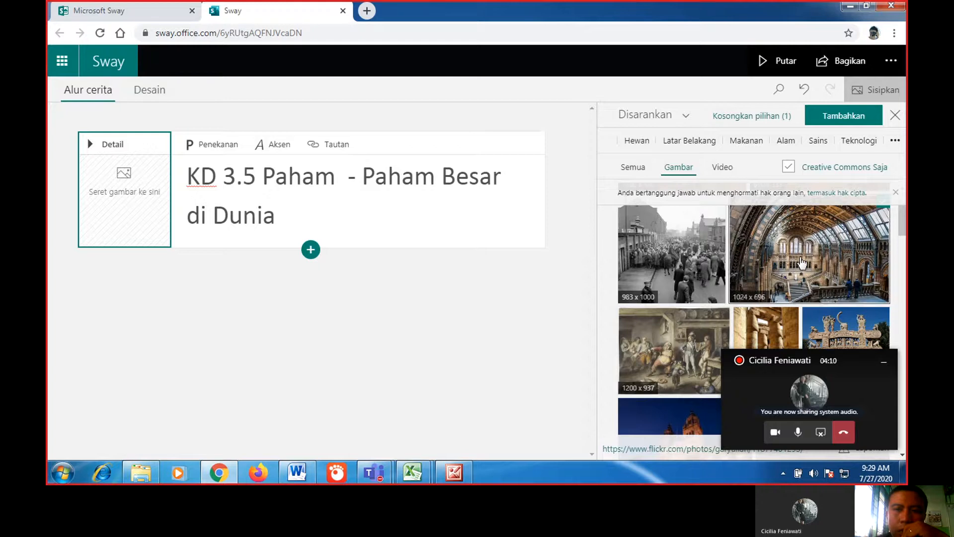
pyautogui.moveTo(271, 269); pyautogui.dragTo(127, 201)
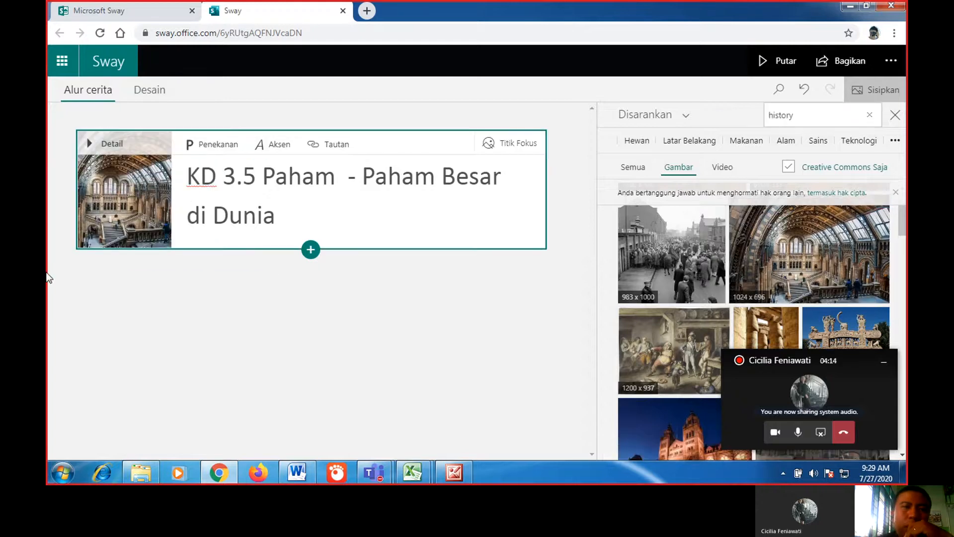
# - Set the Sway's design to the Vertikal layout and apply the full-colour photo style with black title text on white boxes
pyautogui.click(149, 97)
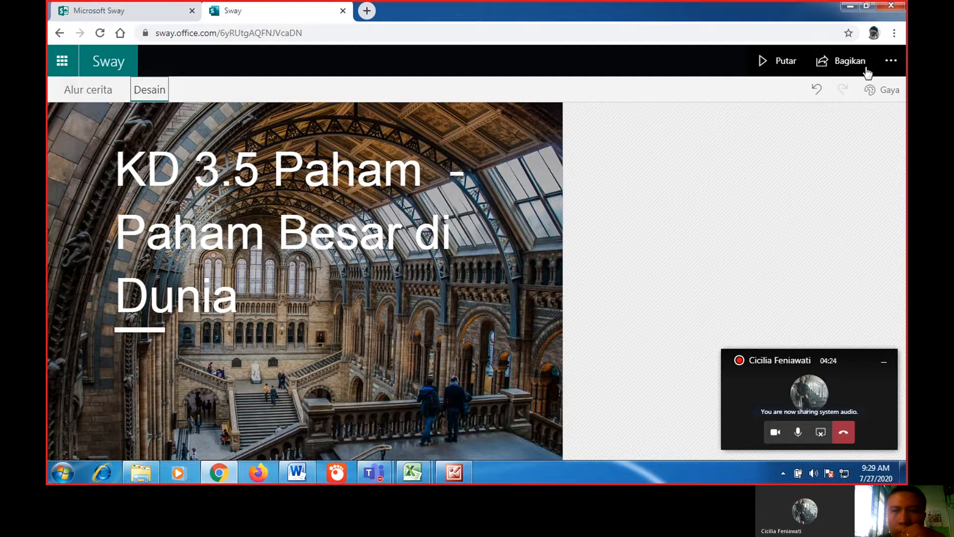
pyautogui.click(884, 98)
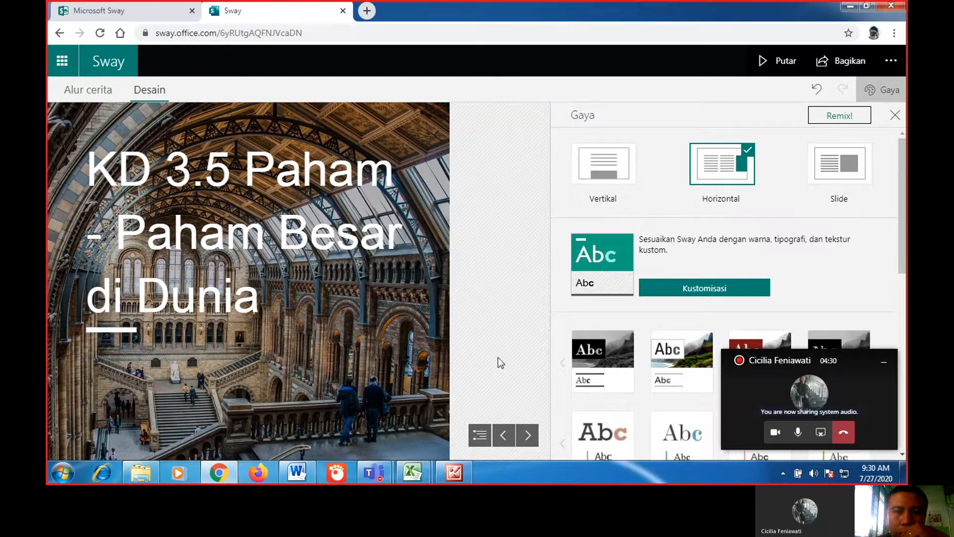
pyautogui.click(620, 173)
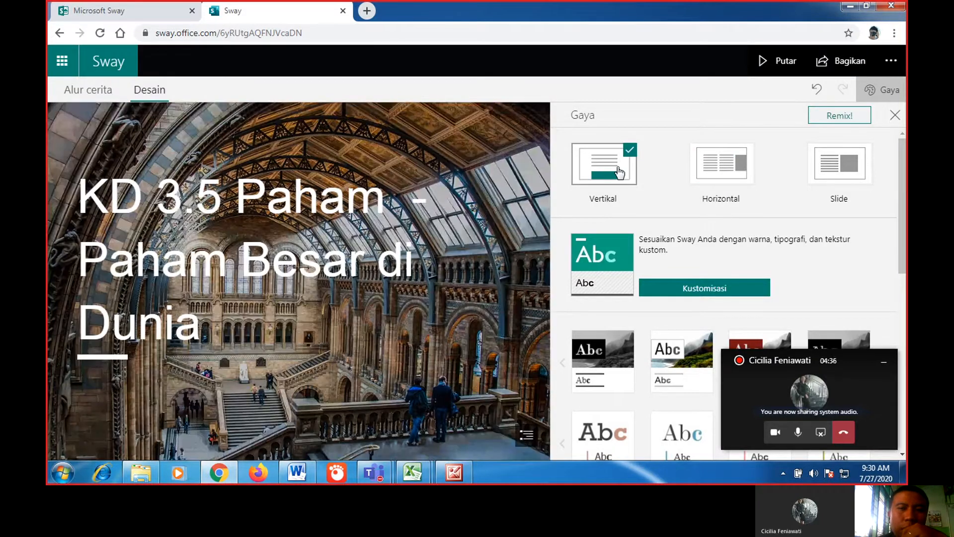
pyautogui.scroll(-3, 613, 374)
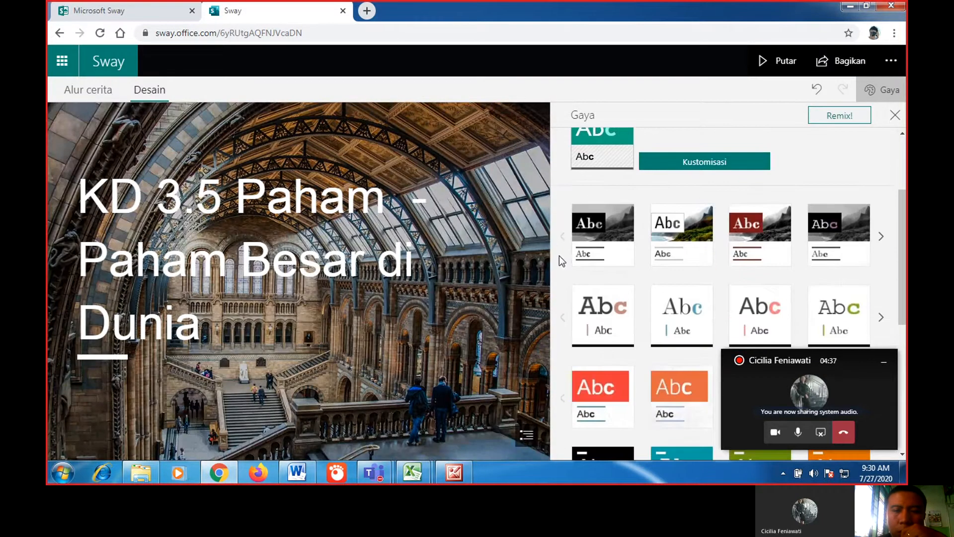
pyautogui.click(602, 225)
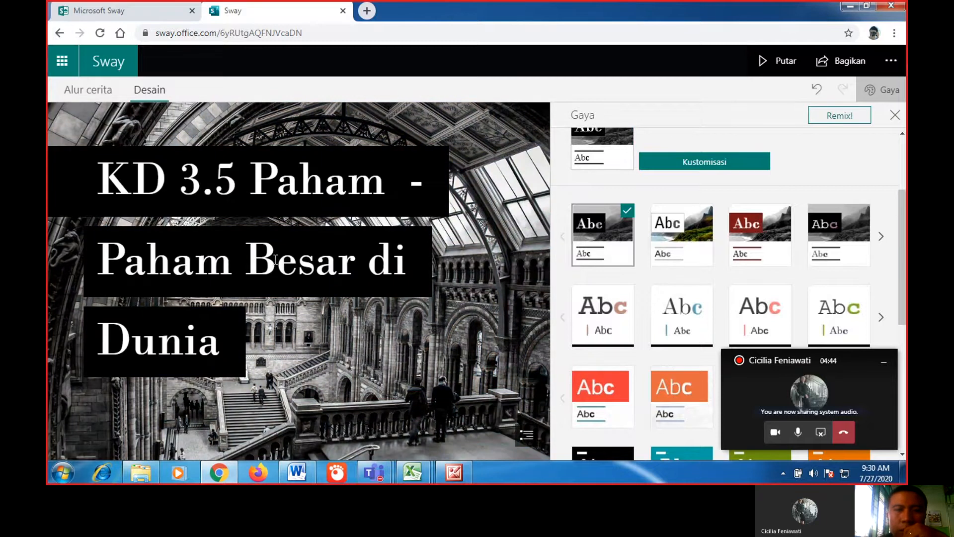
pyautogui.click(674, 229)
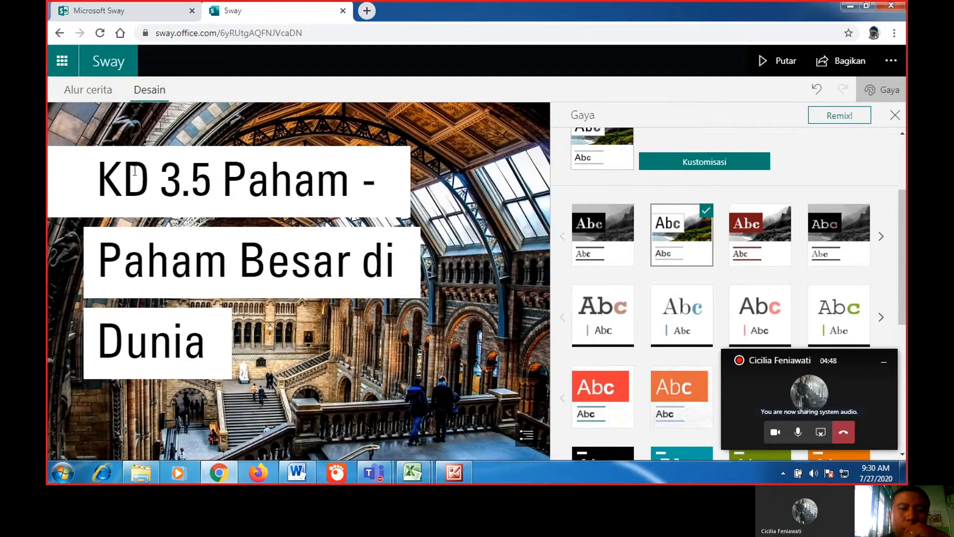
# - Return to the storyline and apply emphasis (Penekanan) to the entire title text
pyautogui.click(85, 91)
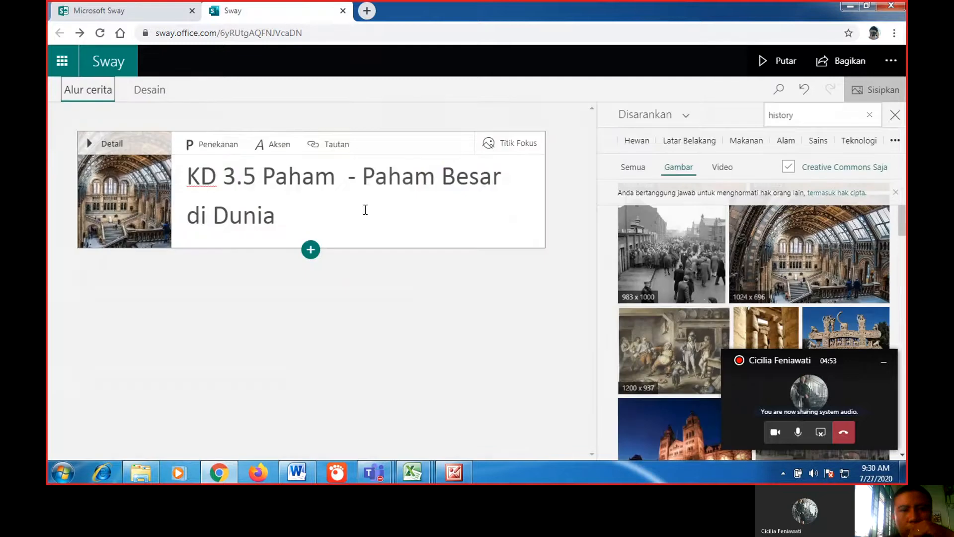
pyautogui.click(237, 176)
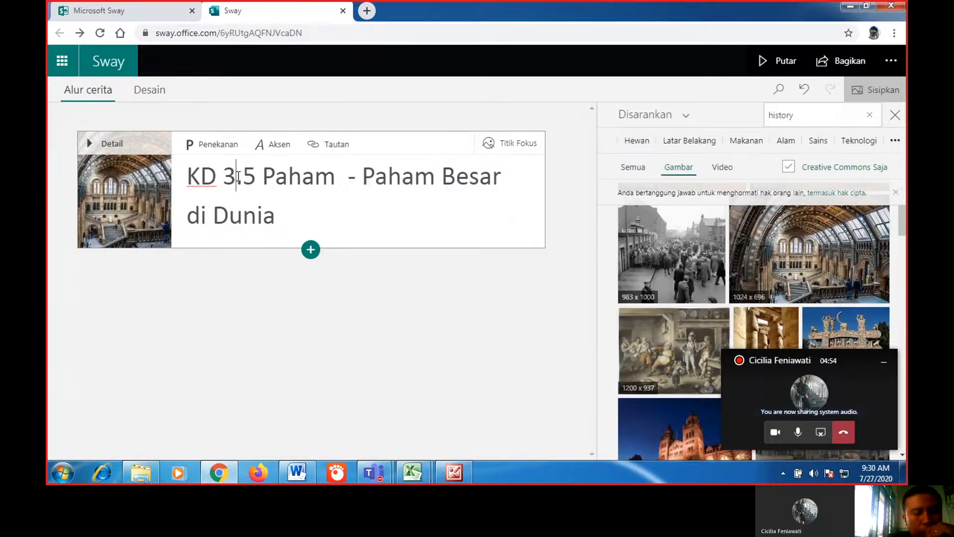
pyautogui.tripleClick(238, 176)
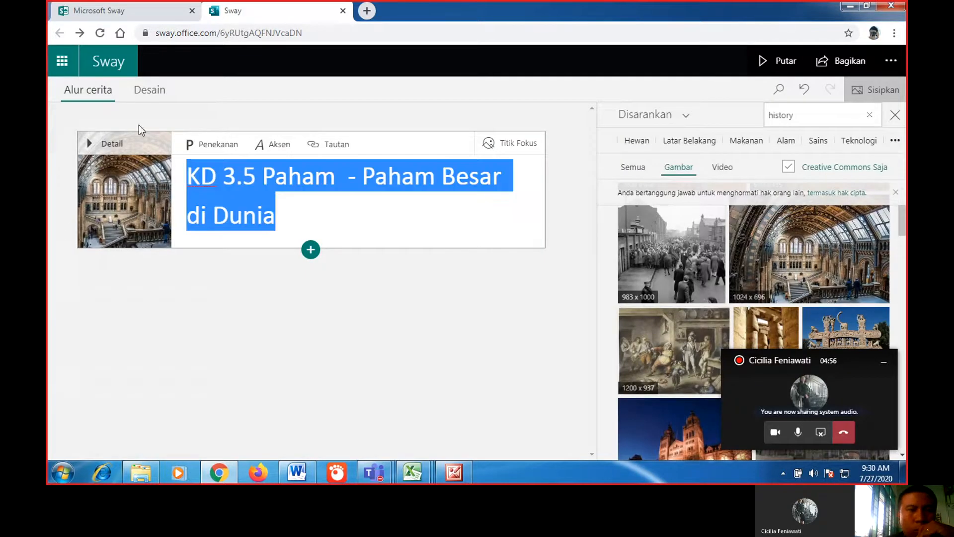
pyautogui.click(214, 143)
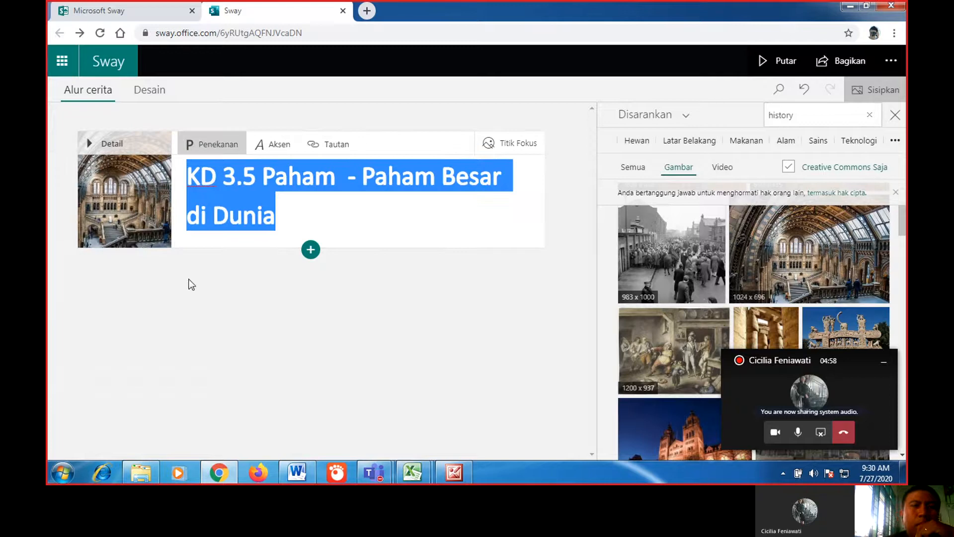
# - Add an empty text card (Teks) below the title card
pyautogui.click(310, 251)
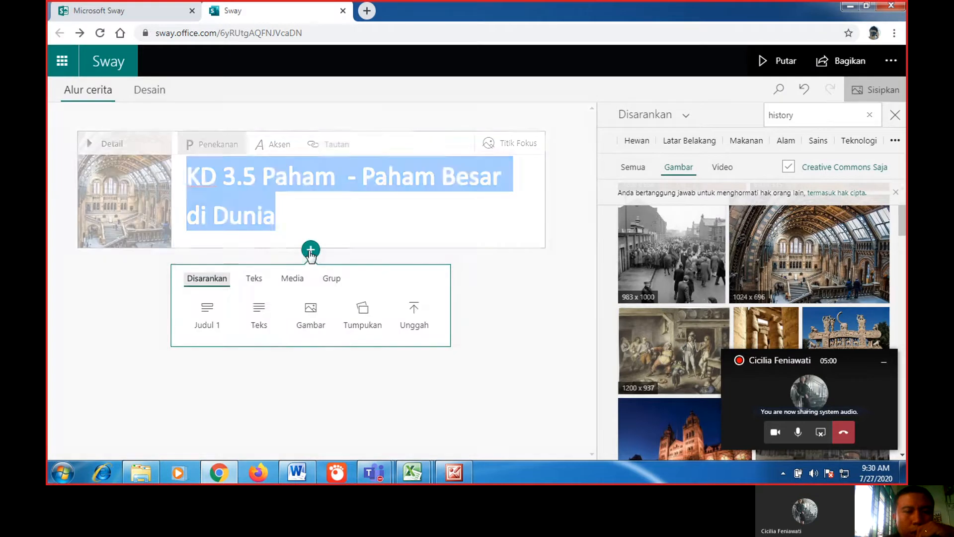
pyautogui.click(249, 324)
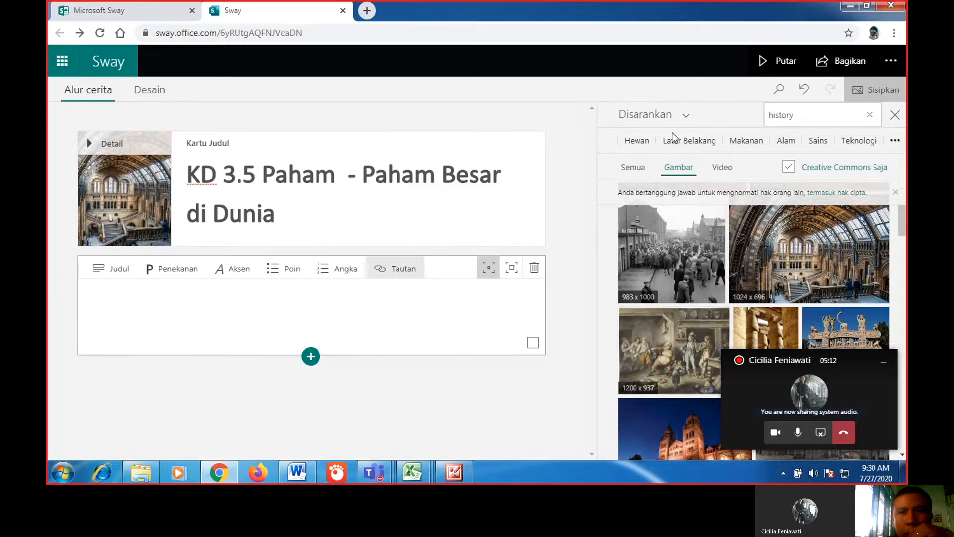
# - Open the LAMPIRAN 1 document from the desktop's KD 3.5 folder and copy its text from the heading through the Demokrasi section
pyautogui.click(851, 6)
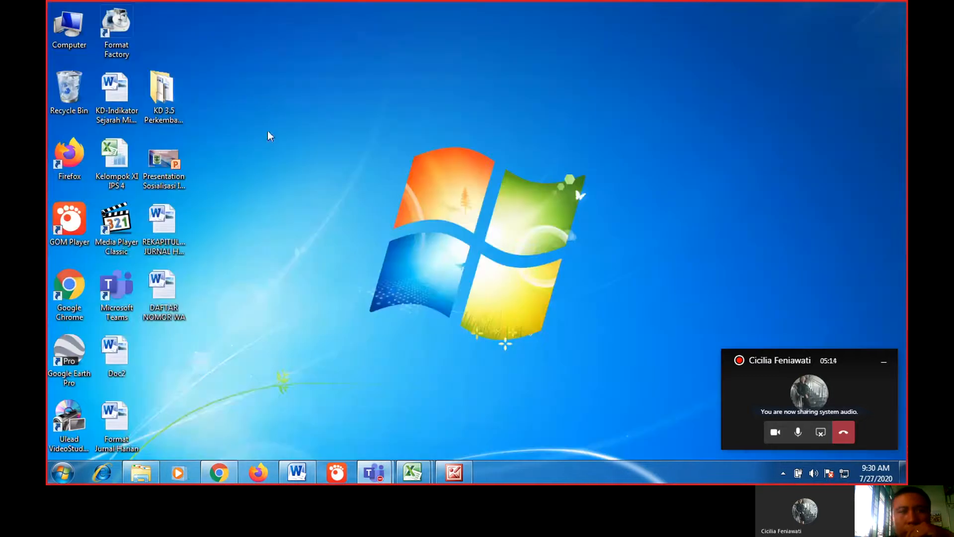
pyautogui.doubleClick(162, 92)
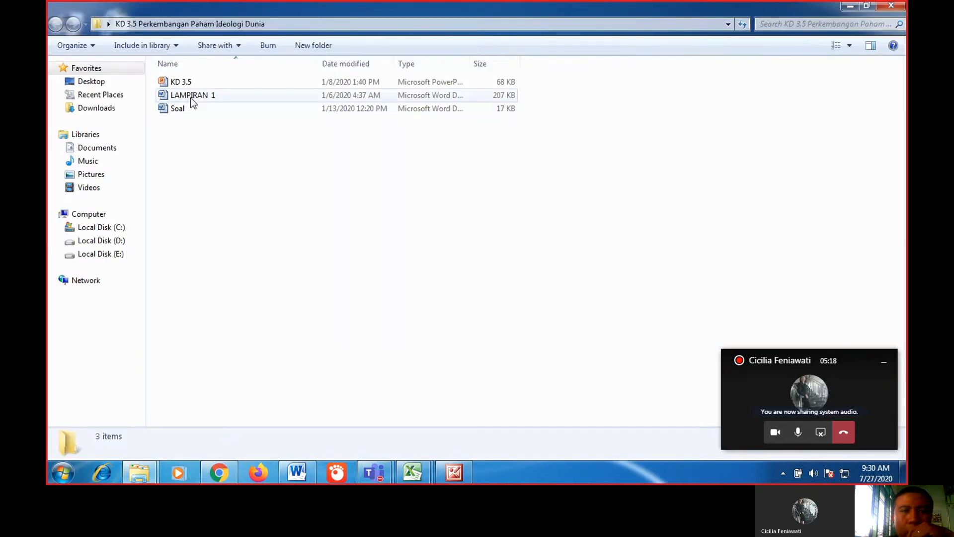
pyautogui.click(189, 96)
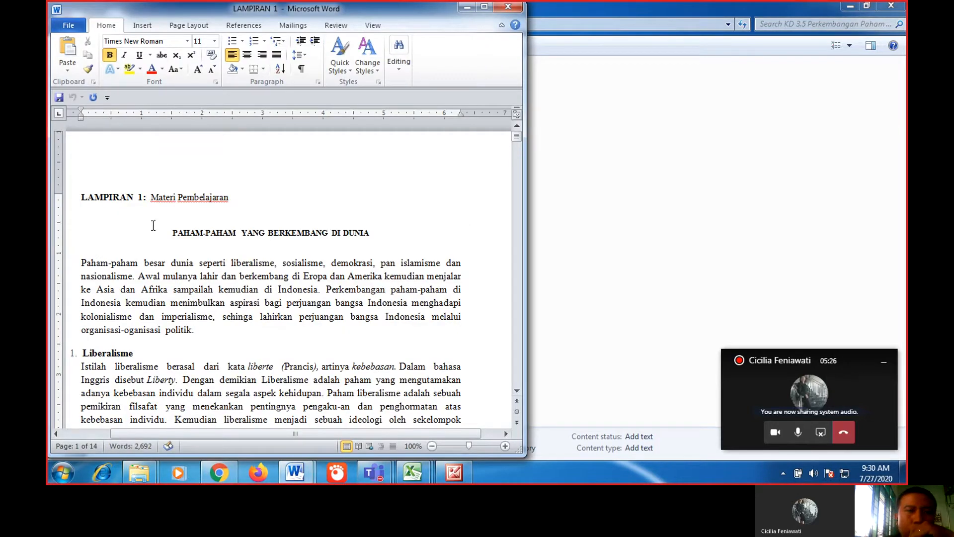
pyautogui.moveTo(82, 198); pyautogui.dragTo(393, 407)
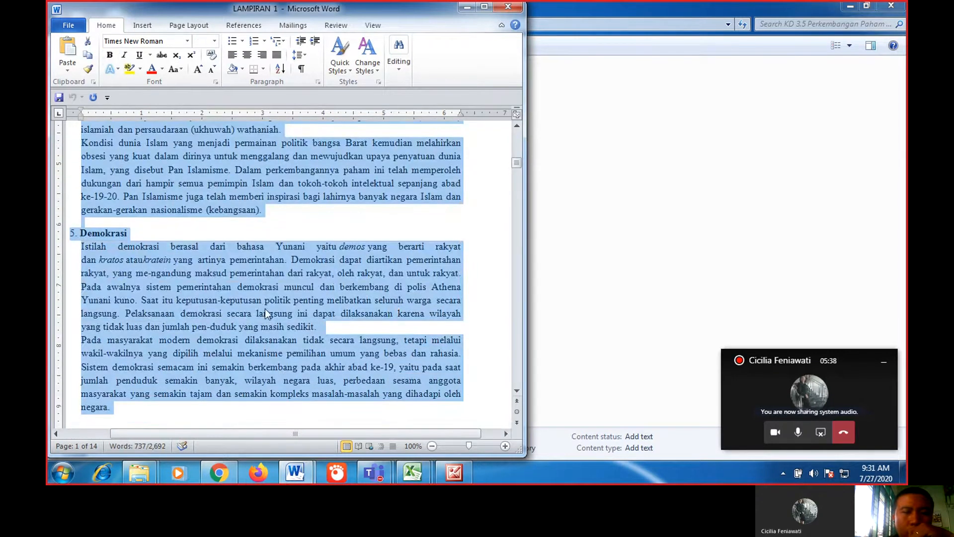
pyautogui.rightClick(264, 308)
pyautogui.click(303, 122)
# - Switch back to Sway in Chrome and paste the copied learning material into the empty text card
pyautogui.click(227, 469)
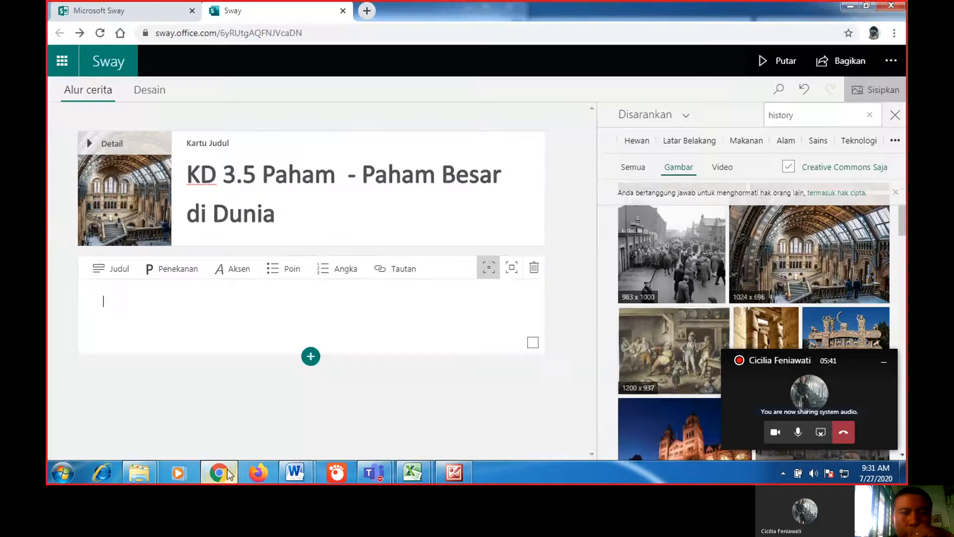
pyautogui.rightClick(160, 311)
pyautogui.click(184, 211)
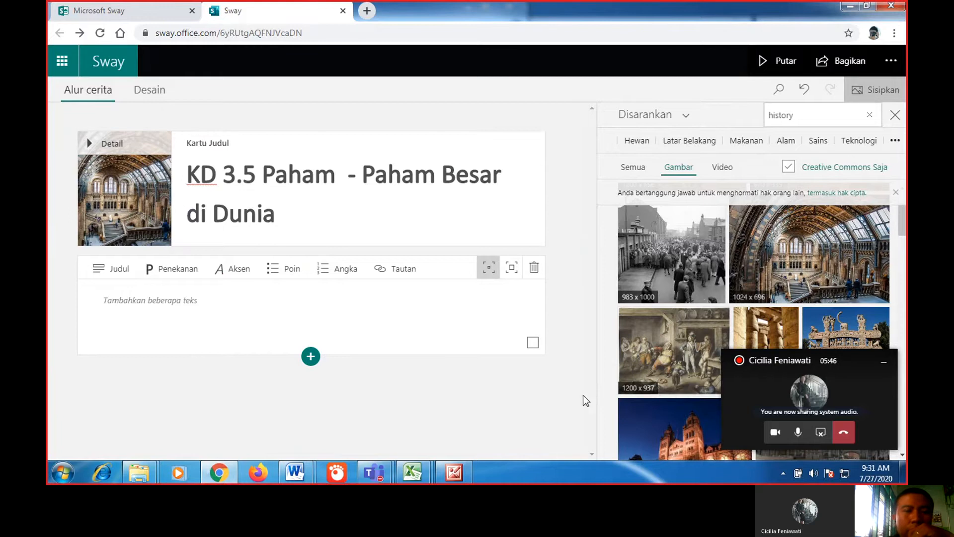
pyautogui.scroll(8, 466, 306)
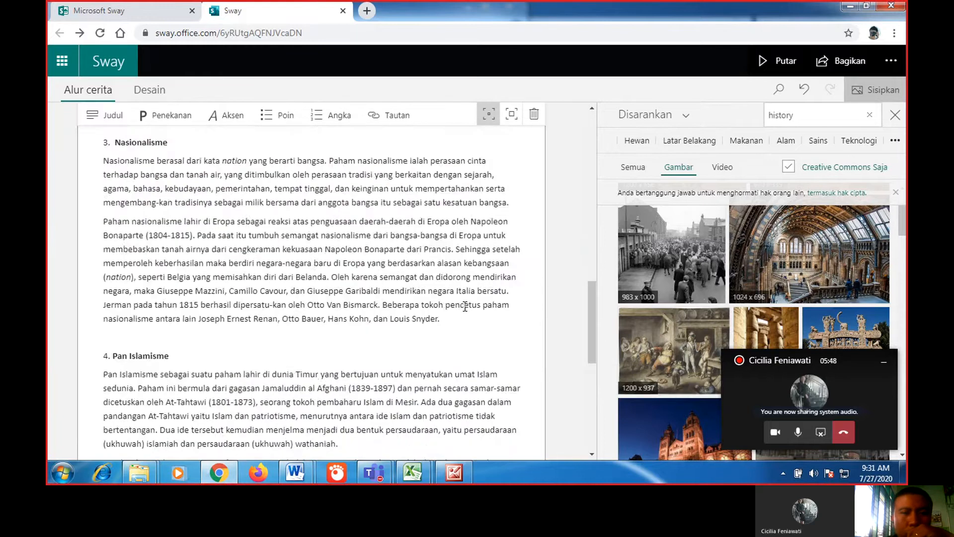
pyautogui.scroll(10, 466, 306)
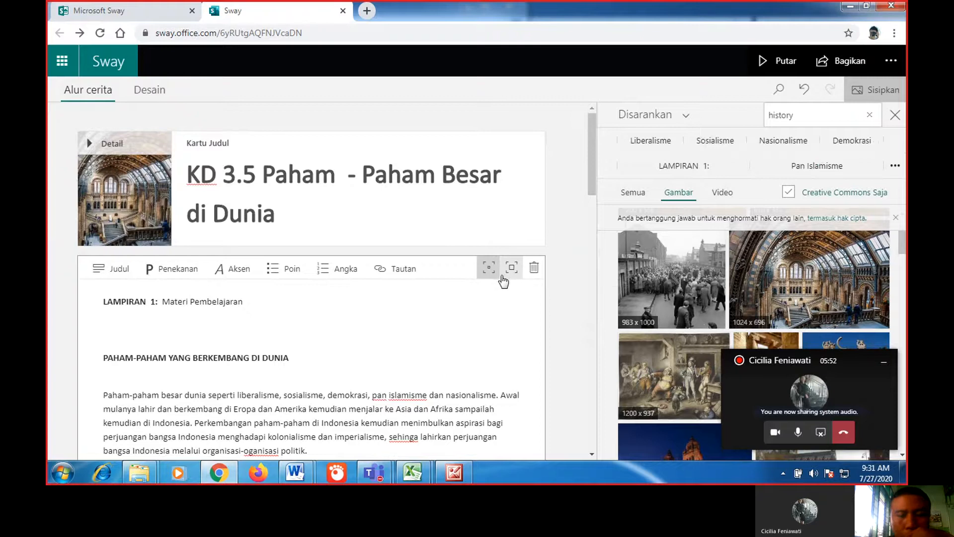
# - Play the Sway to review how the pasted text is laid out below the title image, and return to editing
pyautogui.click(779, 66)
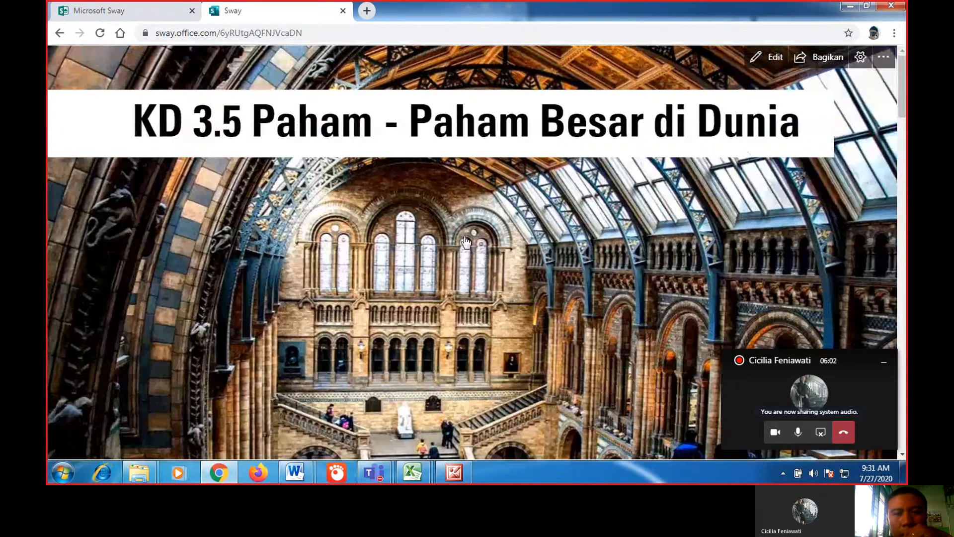
pyautogui.scroll(-15, 463, 247)
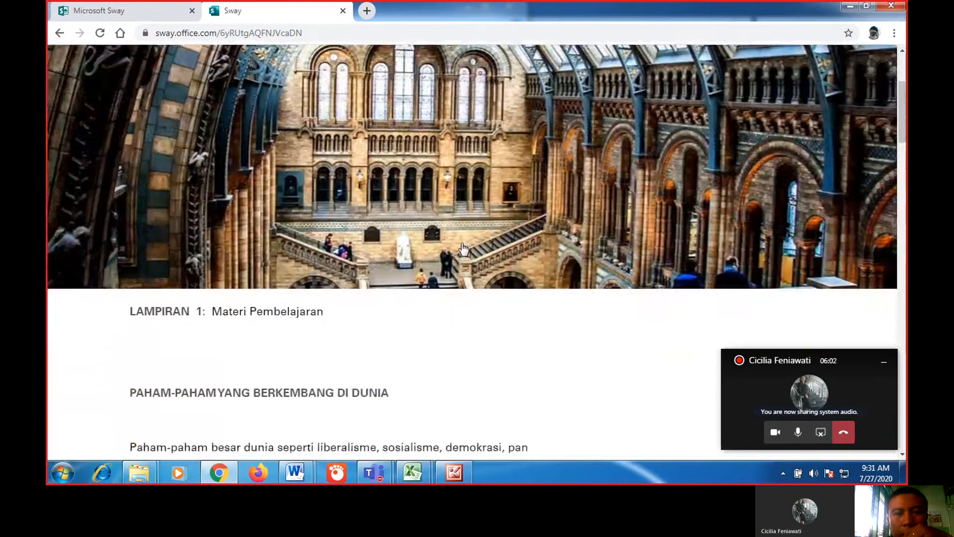
pyautogui.scroll(-7, 374, 306)
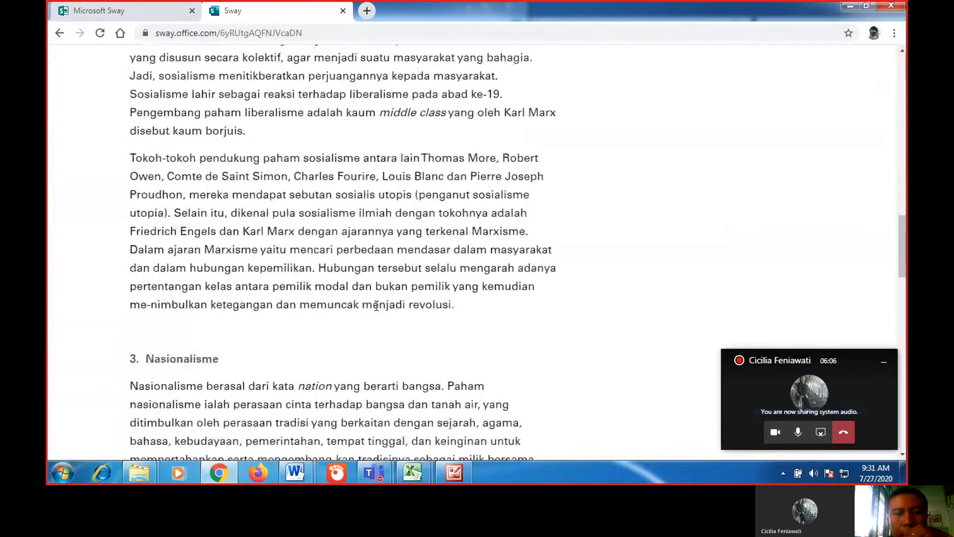
pyautogui.scroll(-15, 375, 313)
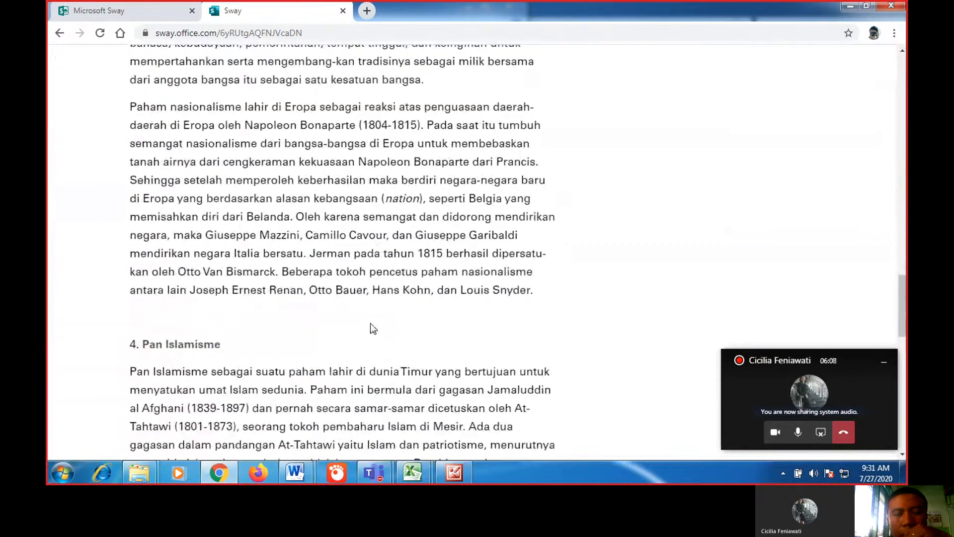
pyautogui.scroll(20, 606, 225)
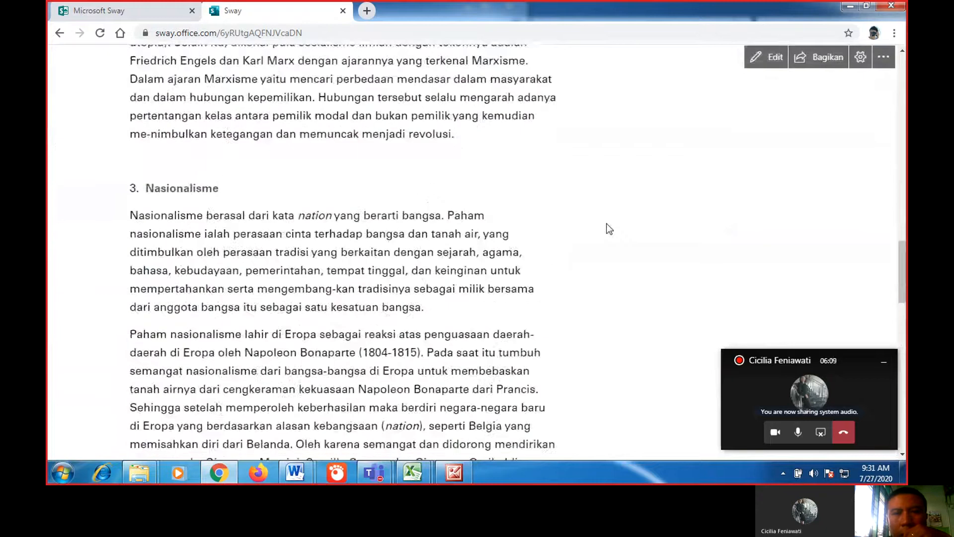
pyautogui.click(776, 56)
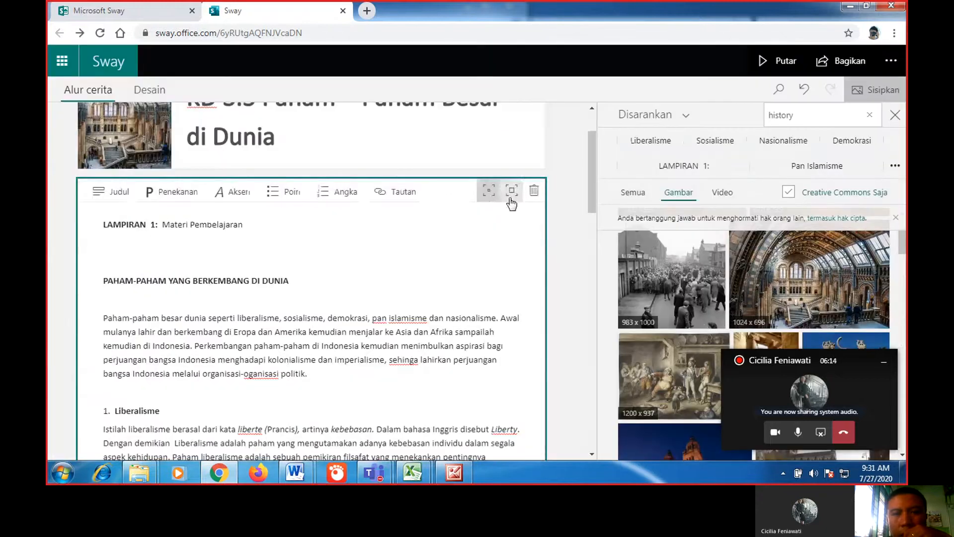
# - Raise the text card's emphasis by one level and check its text size in a preview of the Sway
pyautogui.click(512, 190)
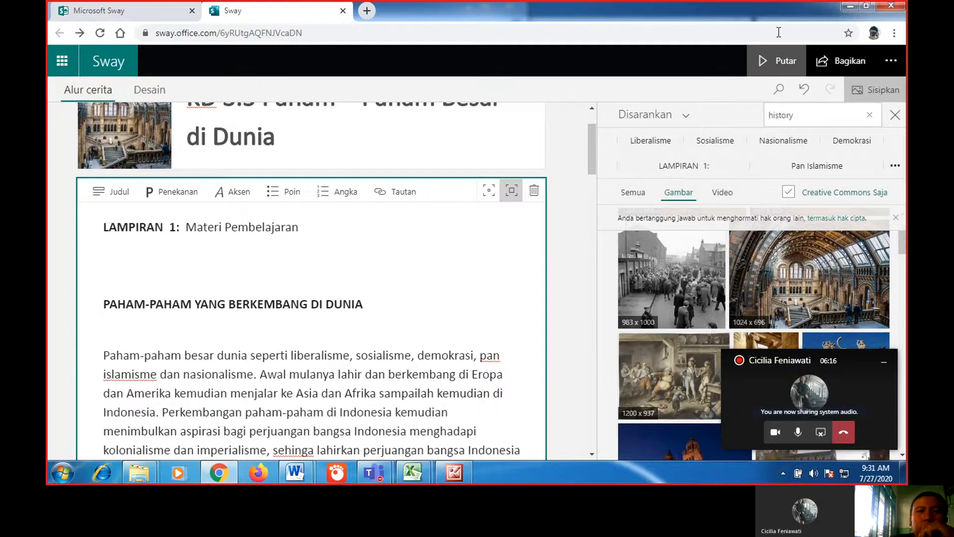
pyautogui.click(784, 61)
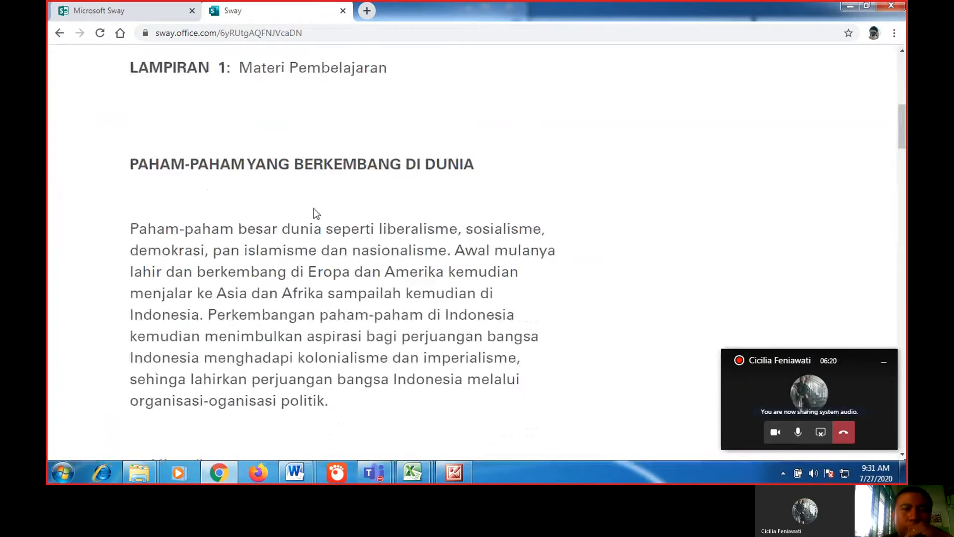
pyautogui.scroll(-20, 371, 344)
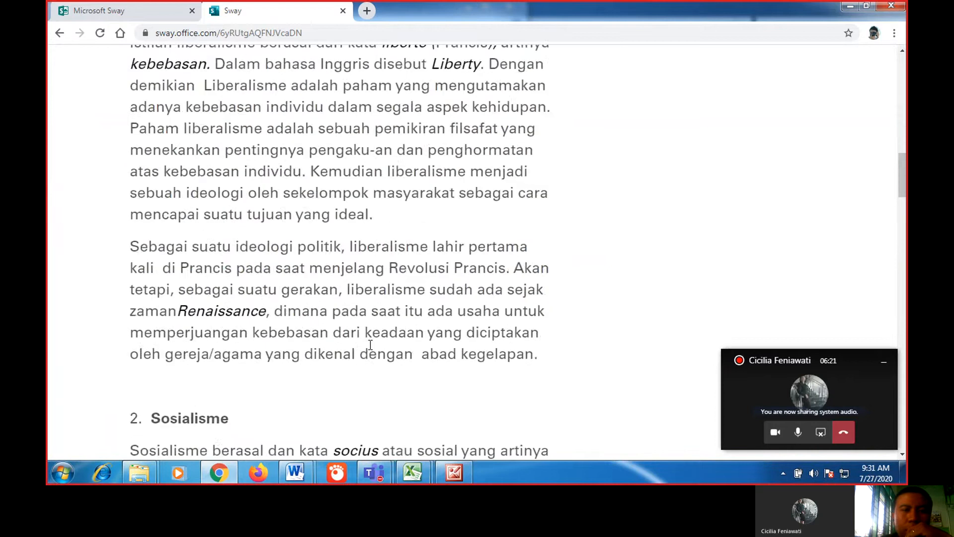
pyautogui.scroll(-20, 369, 345)
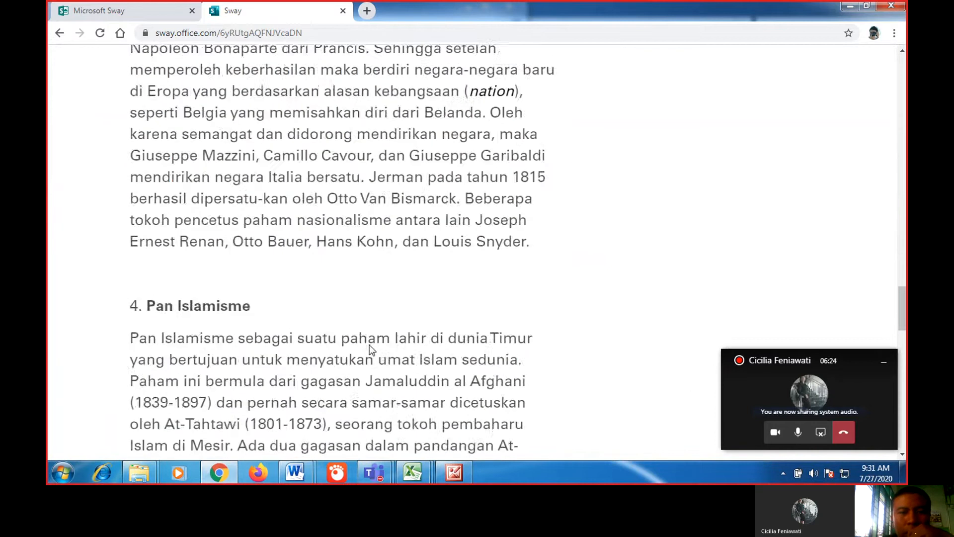
pyautogui.scroll(-15, 319, 347)
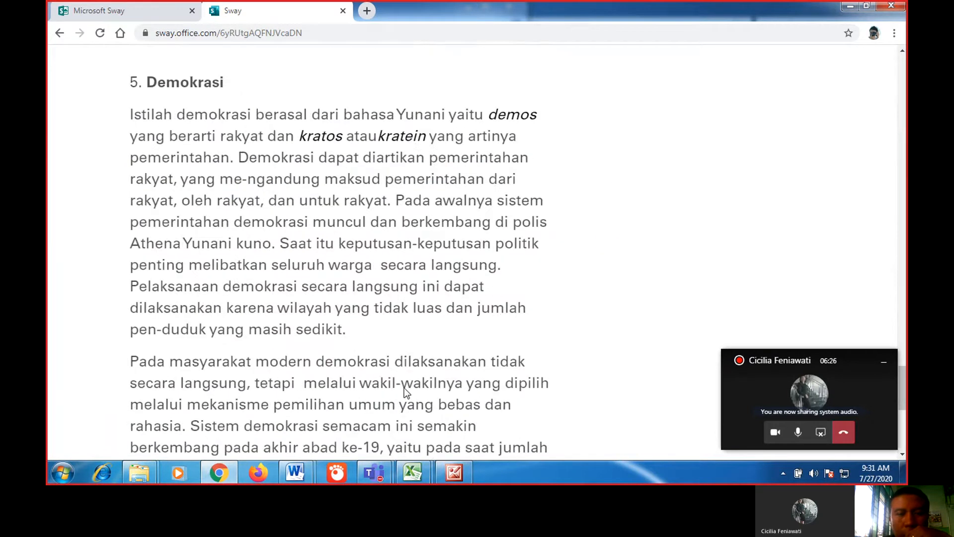
pyautogui.scroll(5, 371, 373)
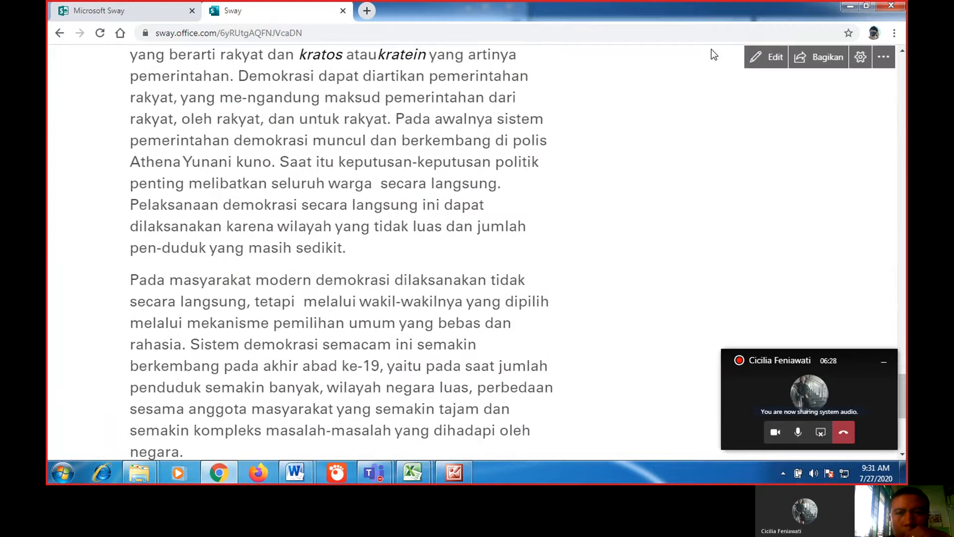
pyautogui.click(767, 60)
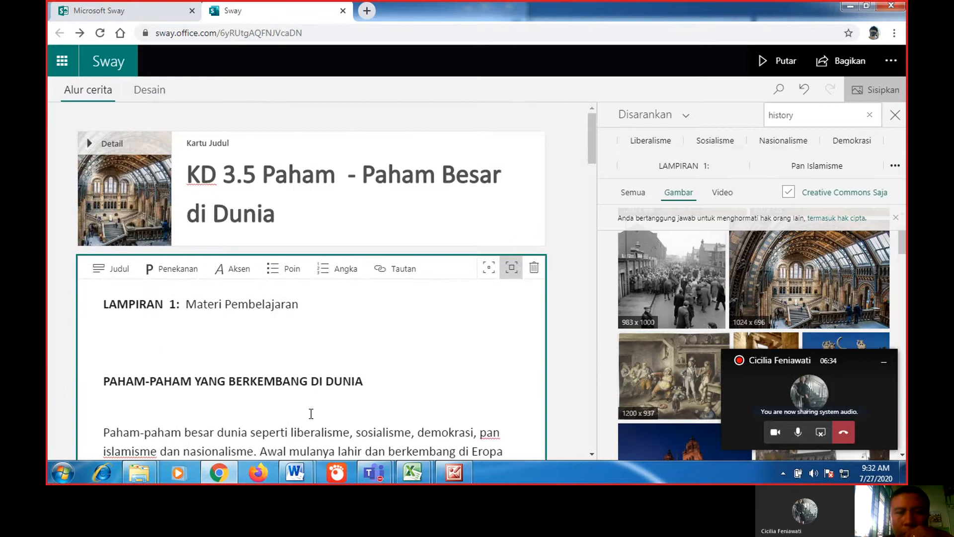
# - Add an empty stack group (Tumpukan) below the text card at the end of the storyline
pyautogui.scroll(-1, 302, 366)
pyautogui.scroll(-20, 301, 365)
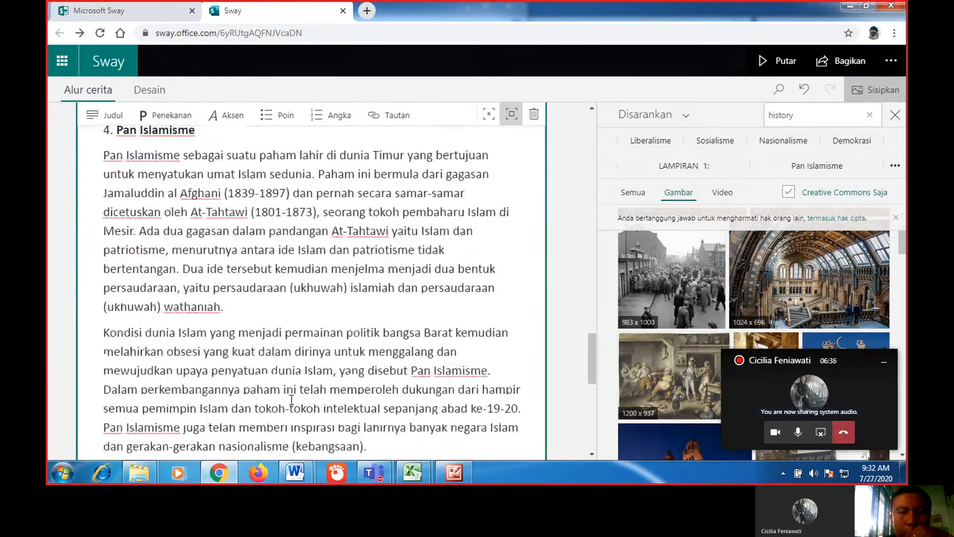
pyautogui.scroll(-1, 295, 406)
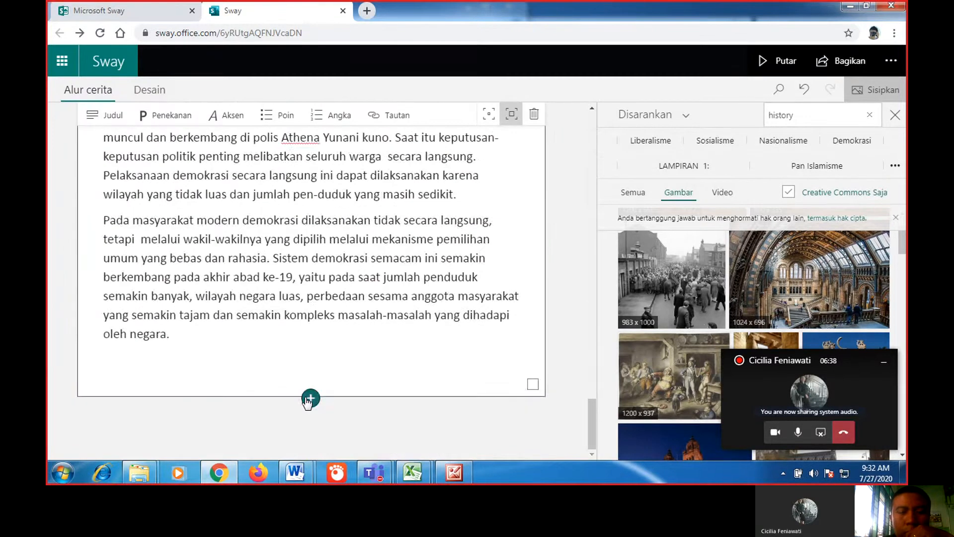
pyautogui.click(307, 399)
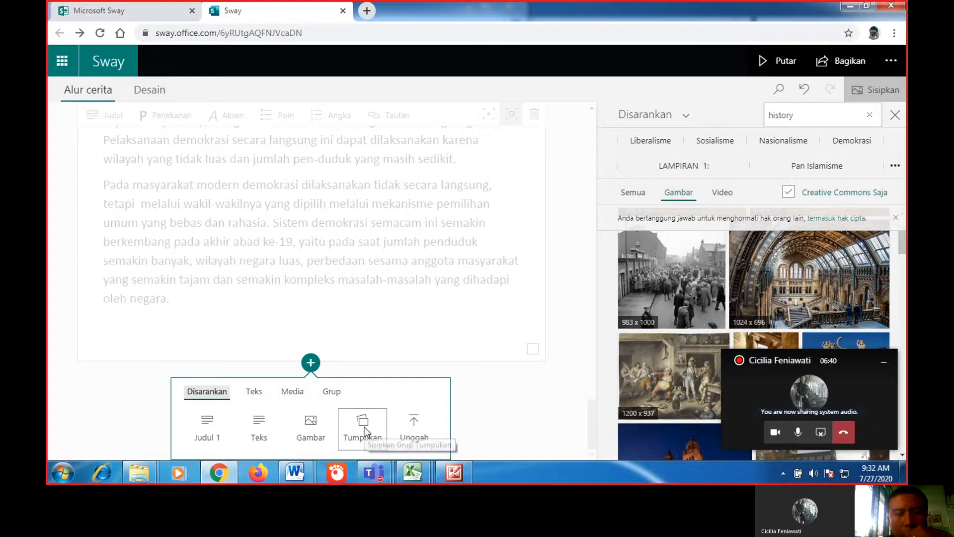
pyautogui.click(364, 427)
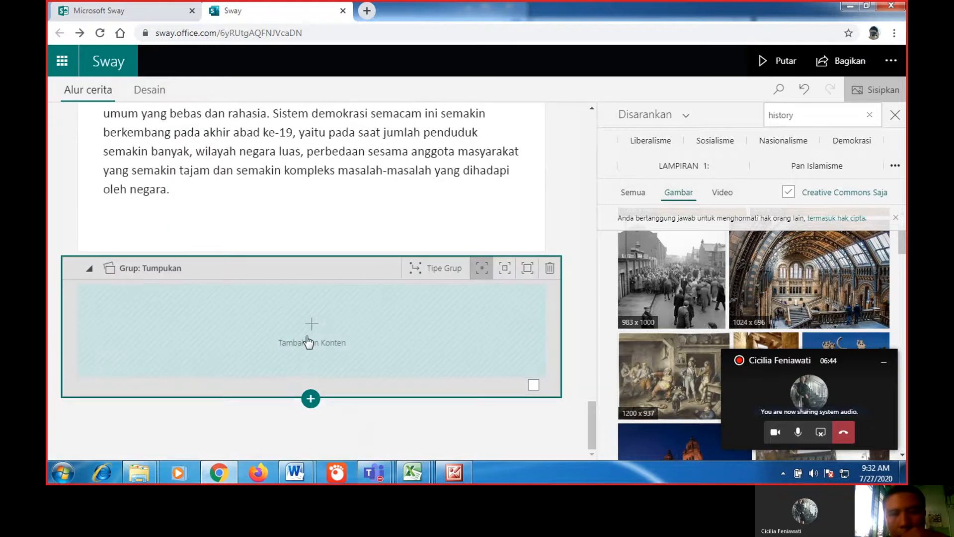
# - Search the suggested images for "paham besar di dunia" in place of the previous search term
pyautogui.doubleClick(791, 116)
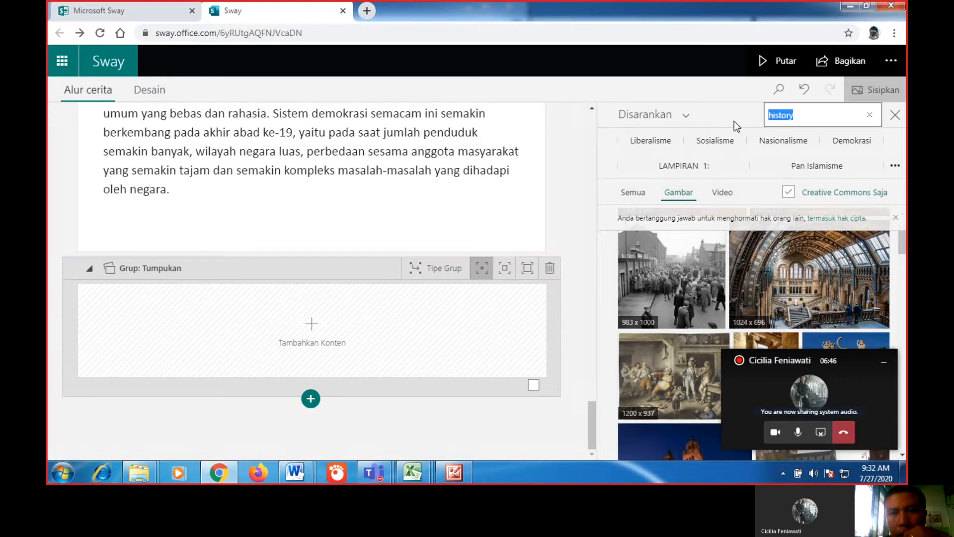
pyautogui.write('pah')
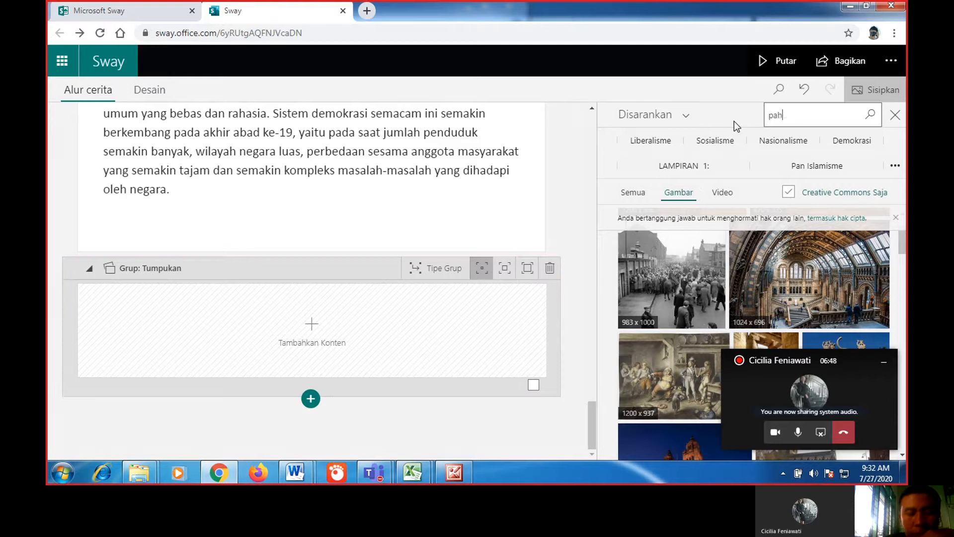
pyautogui.write('am bea')
pyautogui.press('BackSpace')
pyautogui.write('sar')
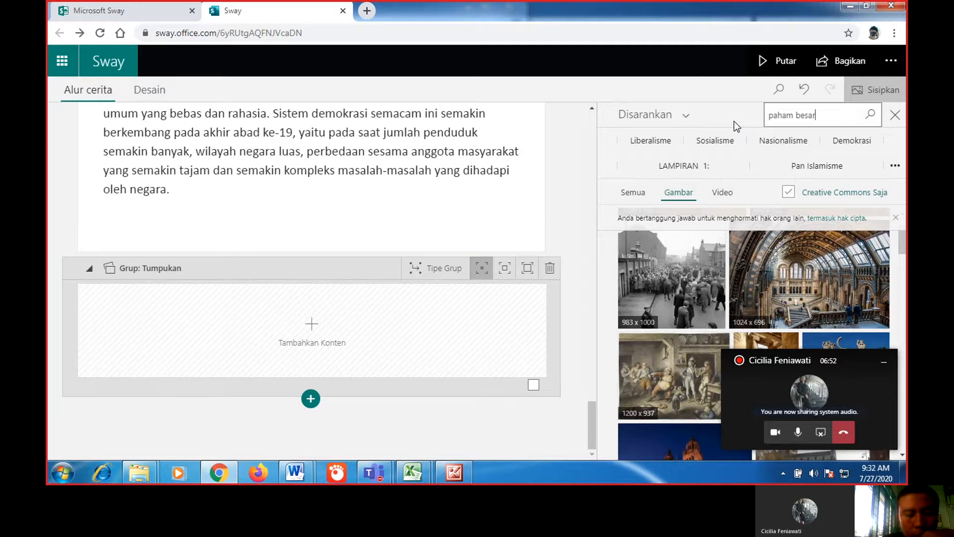
pyautogui.write(' di duni')
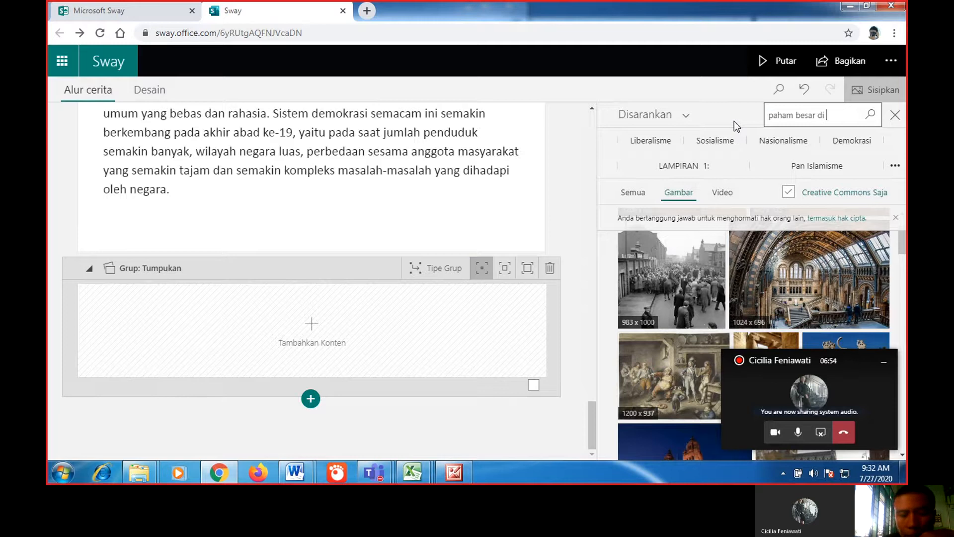
pyautogui.write('a')
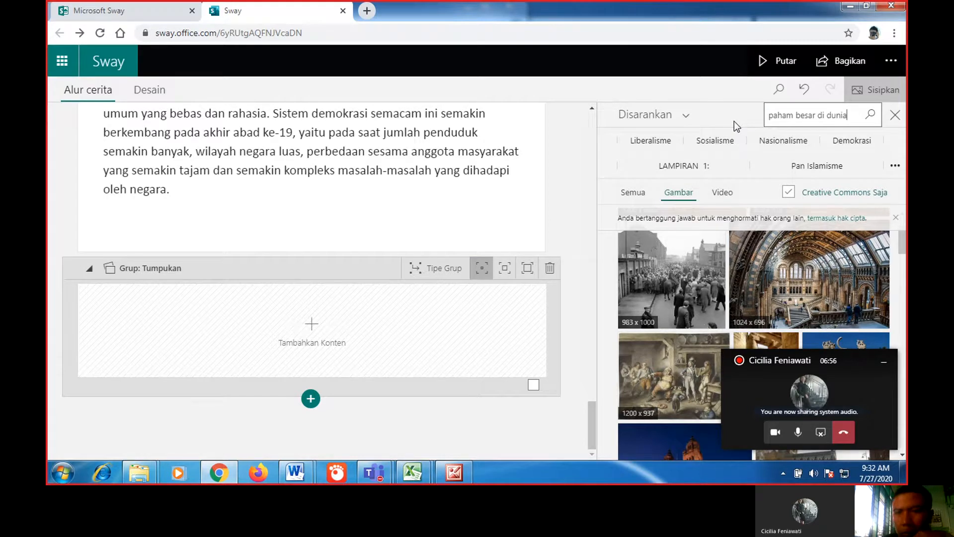
pyautogui.press('Return')
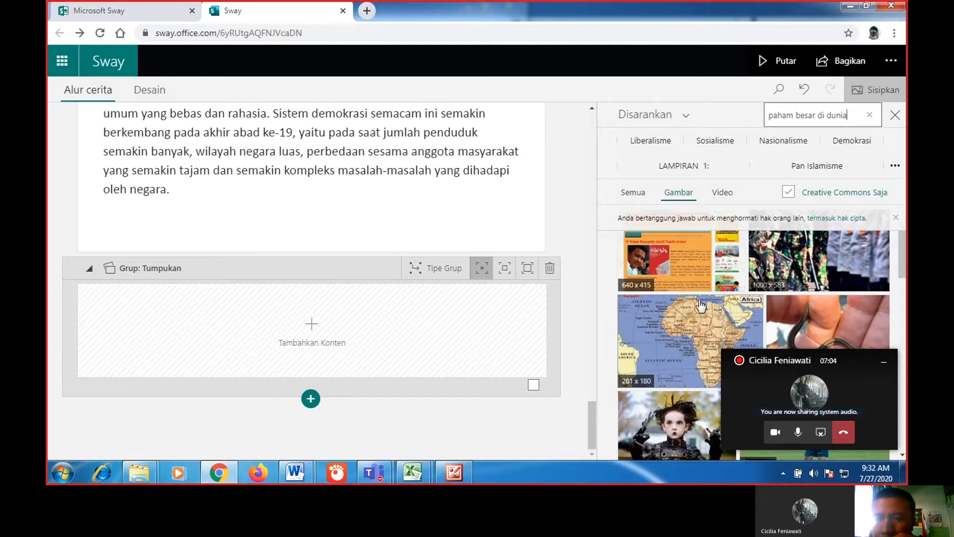
# - Add the black drawing with the white-outlined seated figure from the image results to the empty stack group
pyautogui.scroll(-3, 755, 304)
pyautogui.scroll(-7, 750, 304)
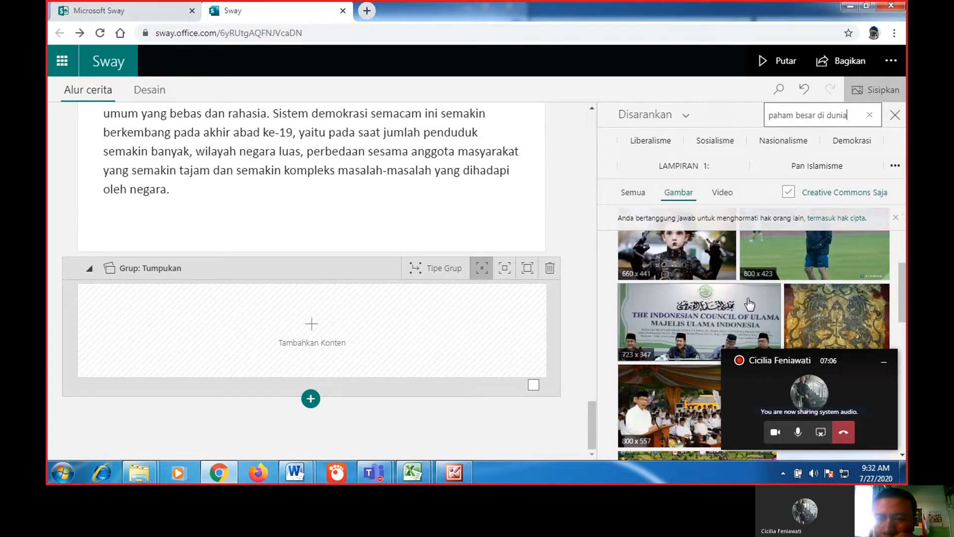
pyautogui.scroll(-5, 748, 304)
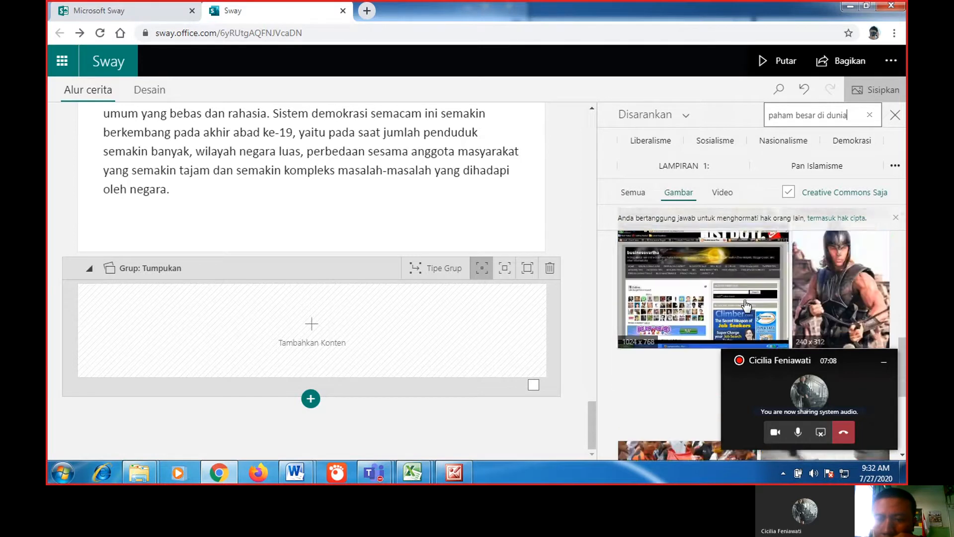
pyautogui.scroll(-1, 747, 305)
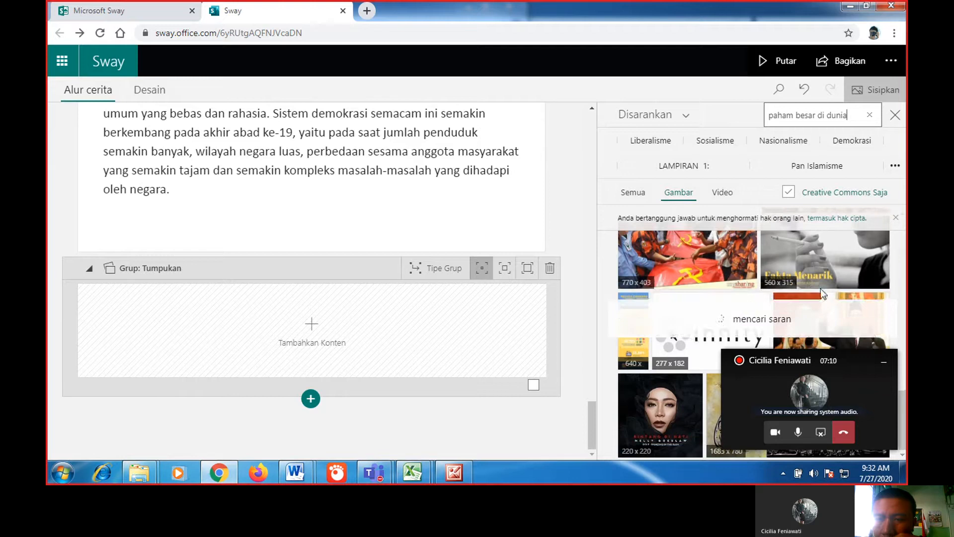
pyautogui.scroll(-3, 781, 306)
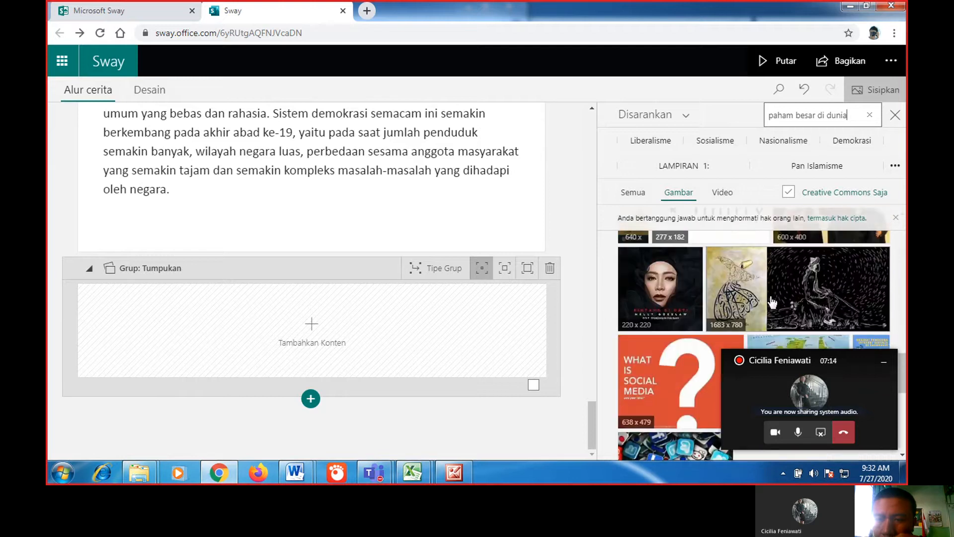
pyautogui.moveTo(841, 286); pyautogui.dragTo(314, 314)
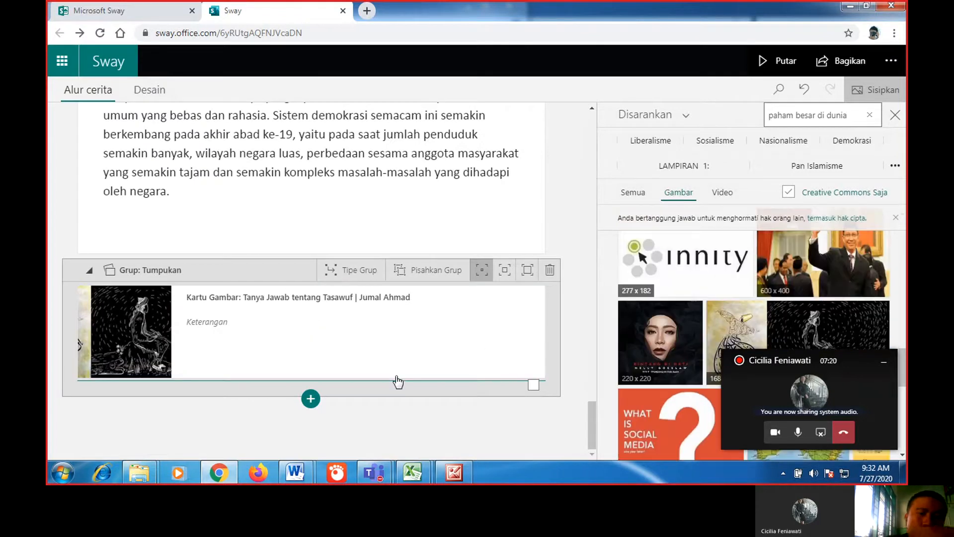
pyautogui.click(311, 399)
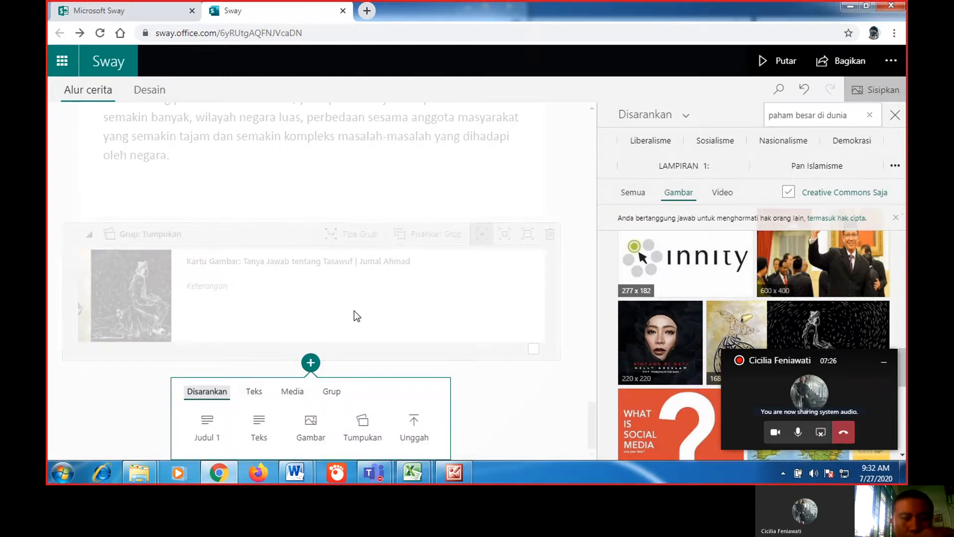
pyautogui.click(282, 243)
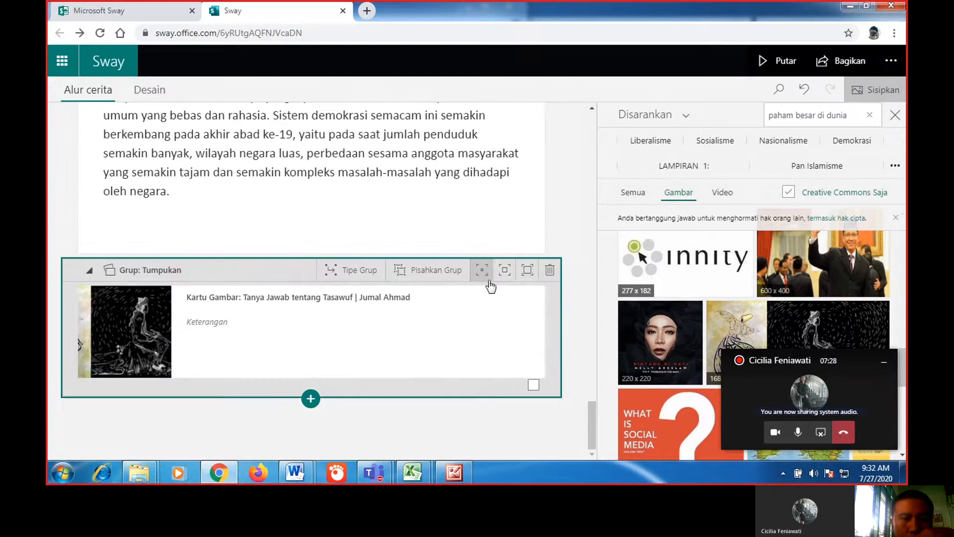
pyautogui.click(310, 398)
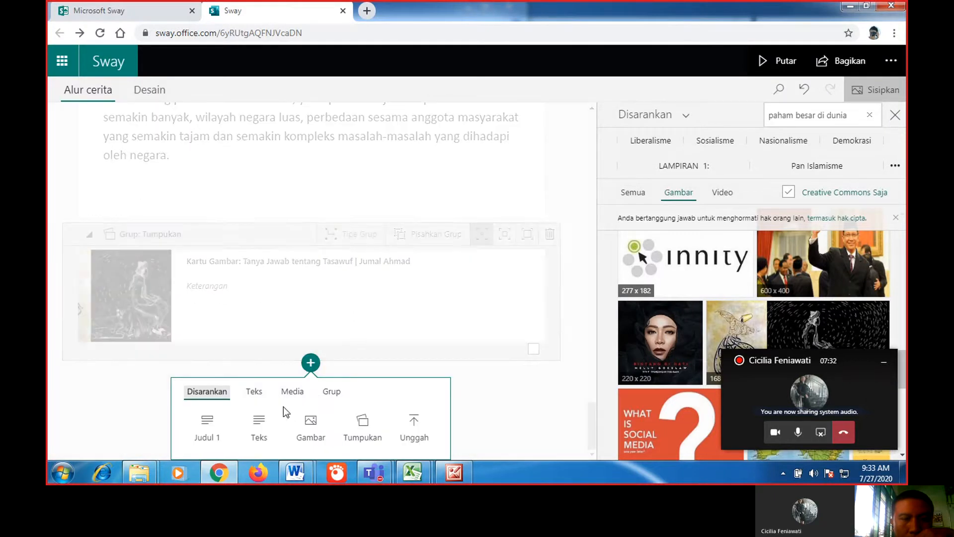
pyautogui.click(362, 321)
# - Add an empty text card below the picture inside the stack and set the group's emphasis to the middle level
pyautogui.click(142, 322)
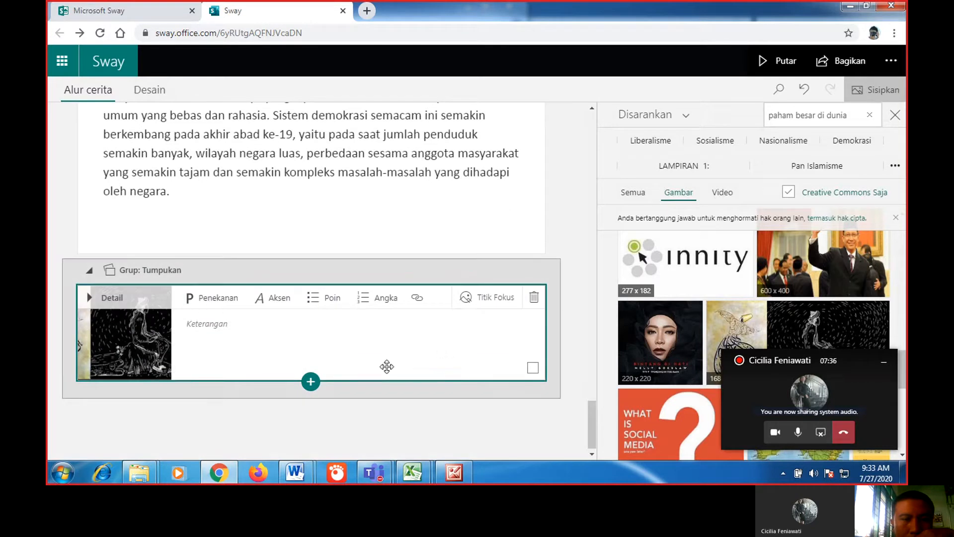
pyautogui.click(310, 381)
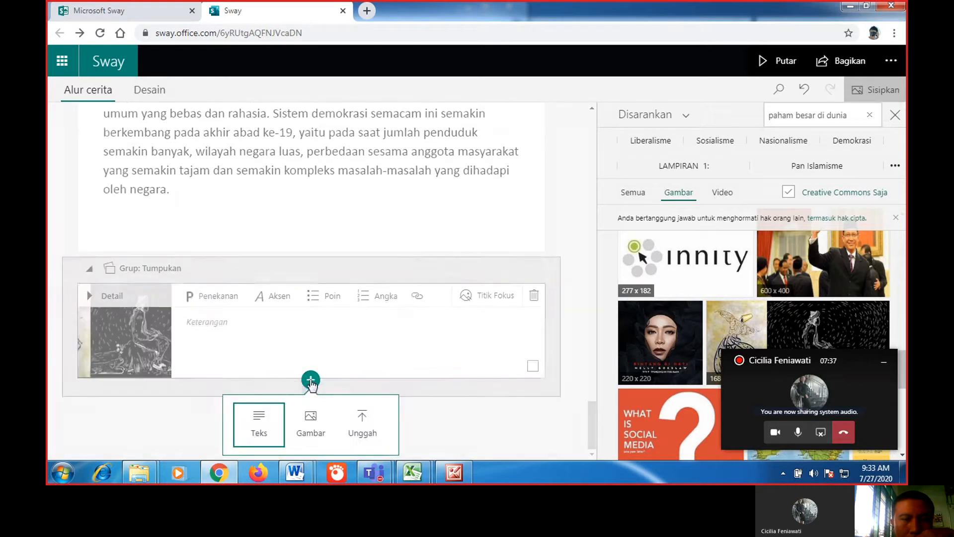
pyautogui.click(253, 430)
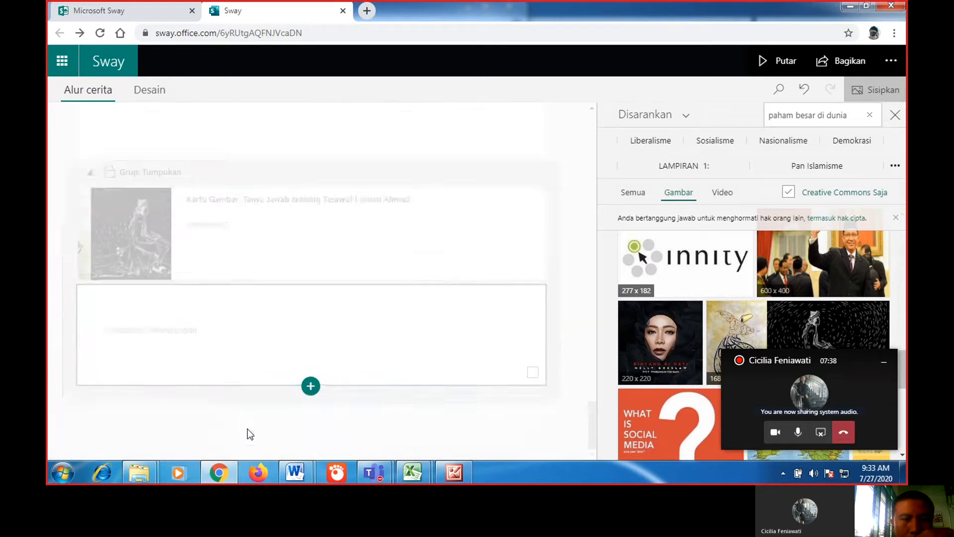
pyautogui.click(345, 179)
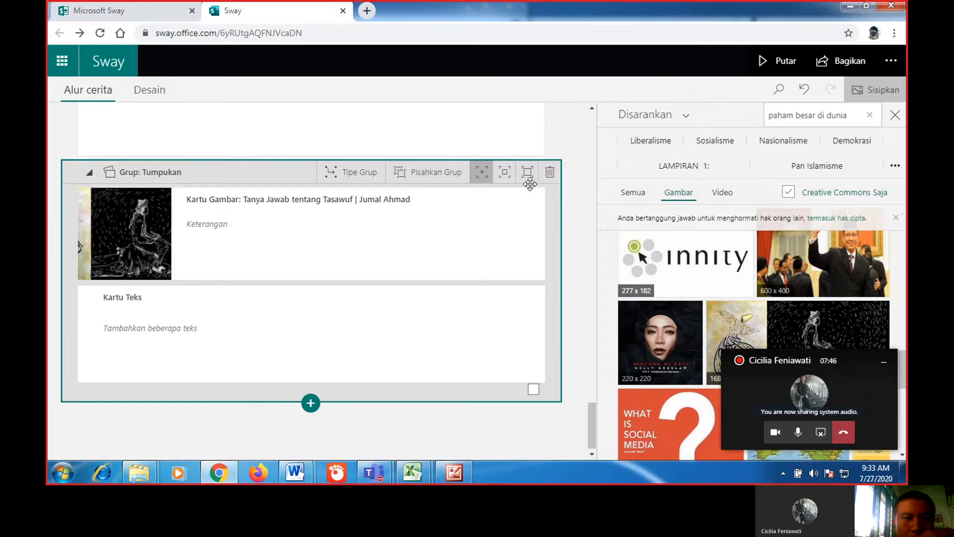
pyautogui.click(503, 175)
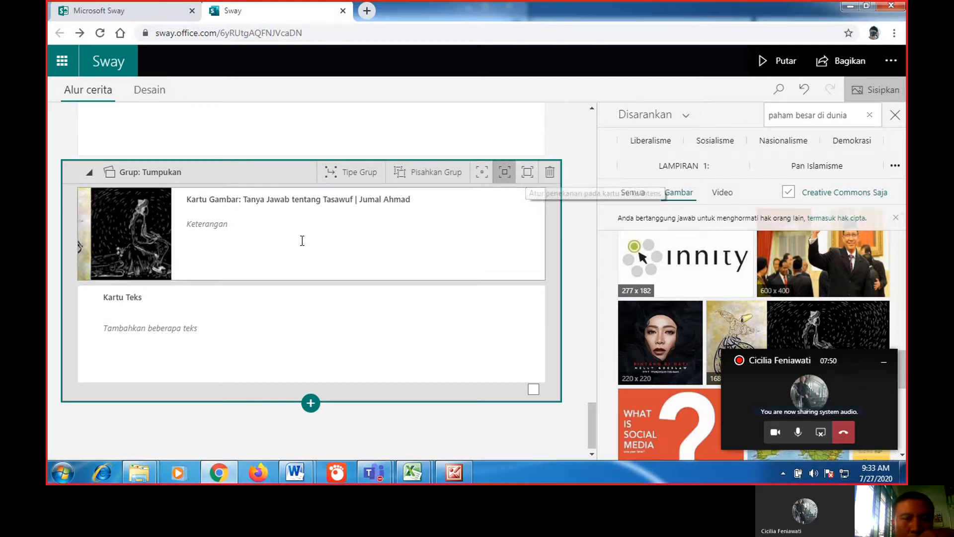
# - Ready the stack's empty text card for input and open the KD 3.5 presentation in PowerPoint from its folder
pyautogui.click(211, 328)
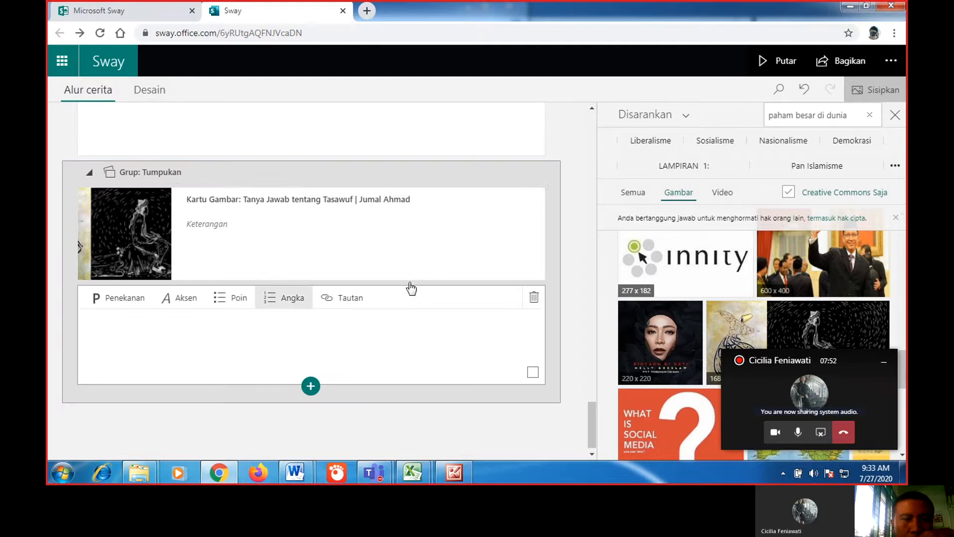
pyautogui.click(847, 6)
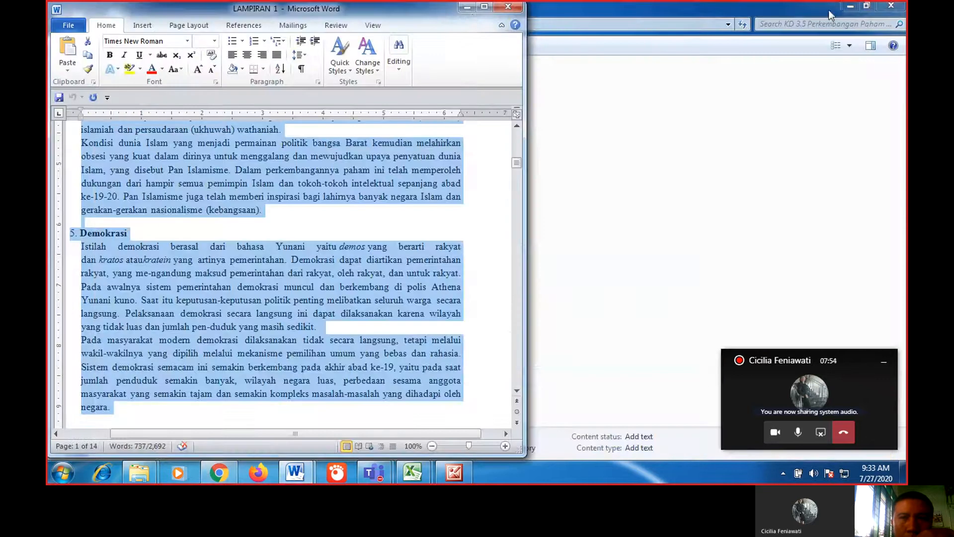
pyautogui.click(457, 10)
pyautogui.doubleClick(204, 82)
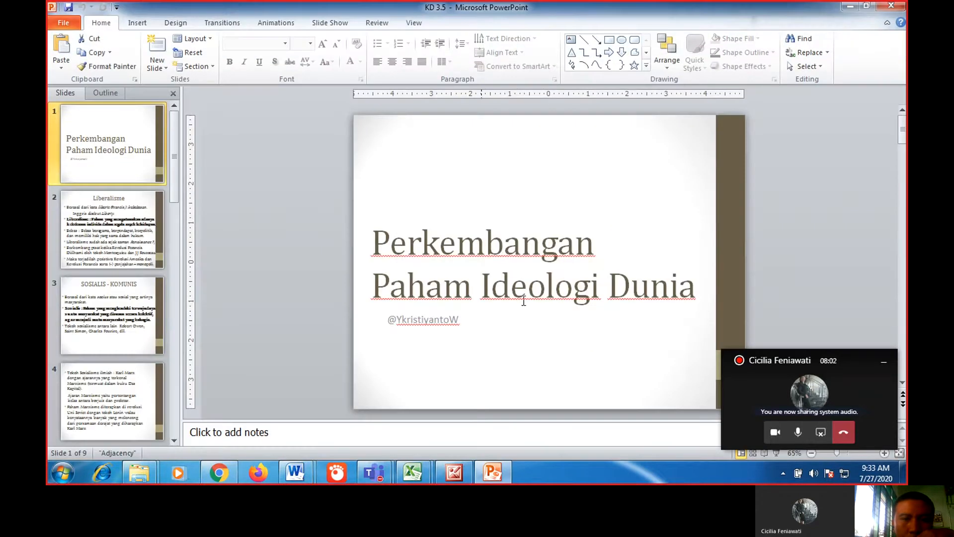
# - Copy the title "Perkembangan Paham Ideologi Dunia" from slide 1 of the presentation
pyautogui.click(671, 292)
pyautogui.moveTo(696, 291)
pyautogui.mouseDown()
pyautogui.moveTo(355, 277)
pyautogui.moveTo(366, 243)
pyautogui.mouseUp()
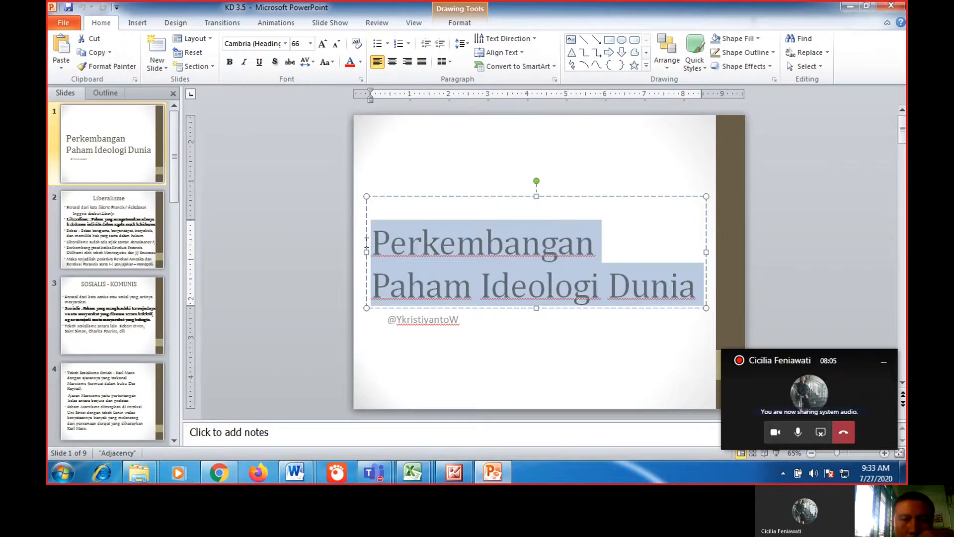
pyautogui.rightClick(416, 249)
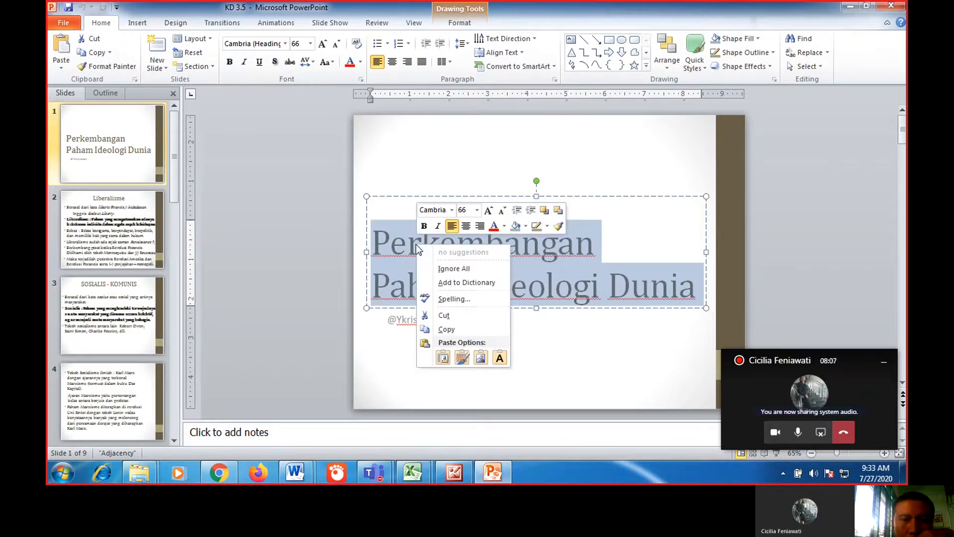
pyautogui.click(459, 330)
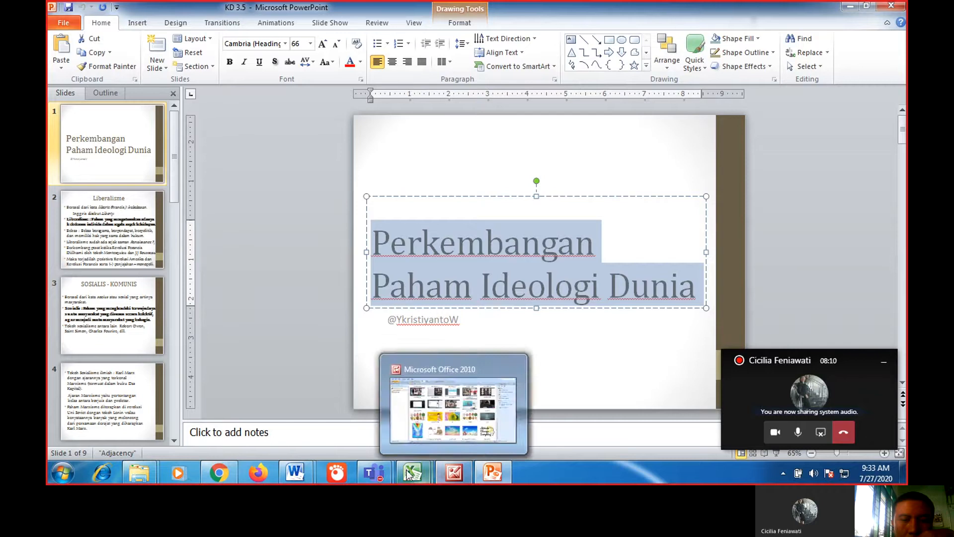
# - Switch back to Sway in Chrome, paste the copied title into the stack's text card and apply emphasis (Penekanan) to it
pyautogui.click(226, 472)
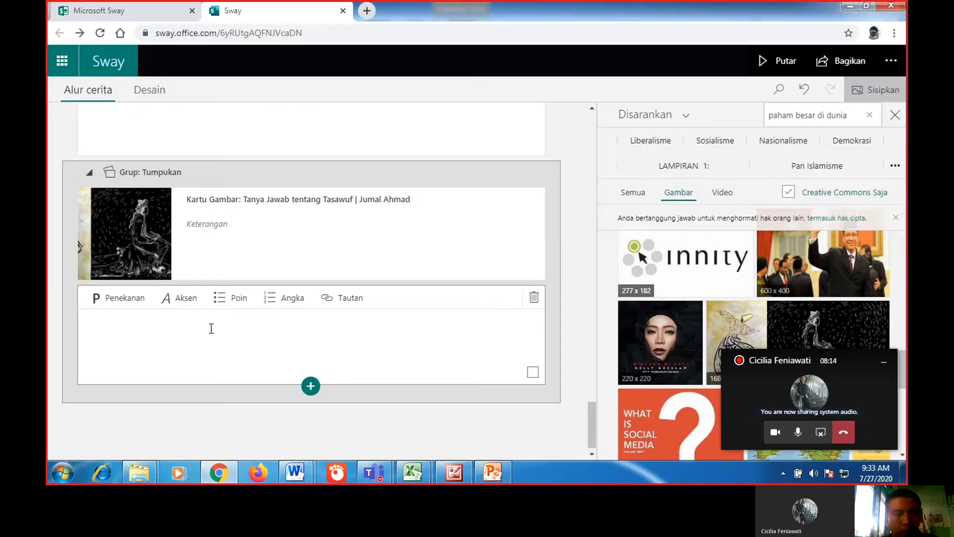
pyautogui.hotkey('ctrl', 'v')
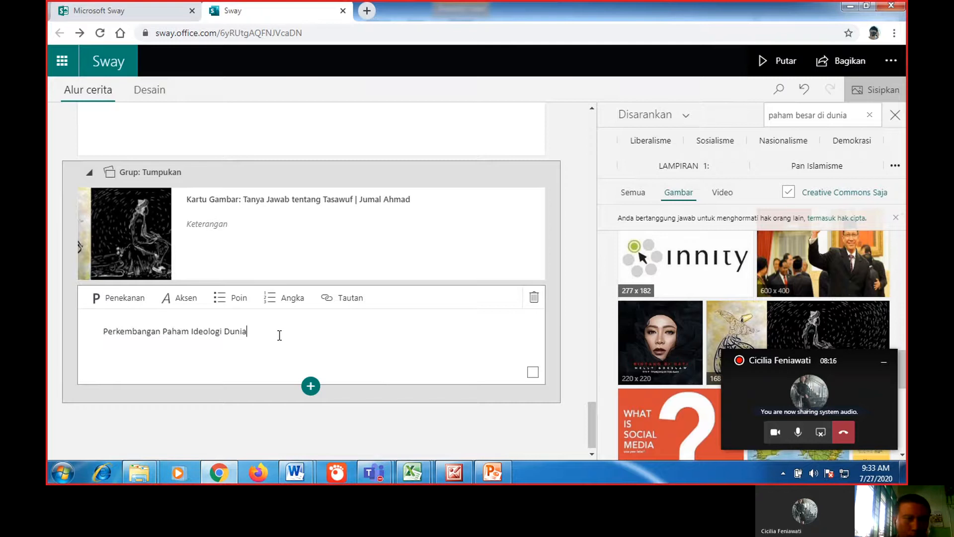
pyautogui.moveTo(279, 333); pyautogui.dragTo(76, 317)
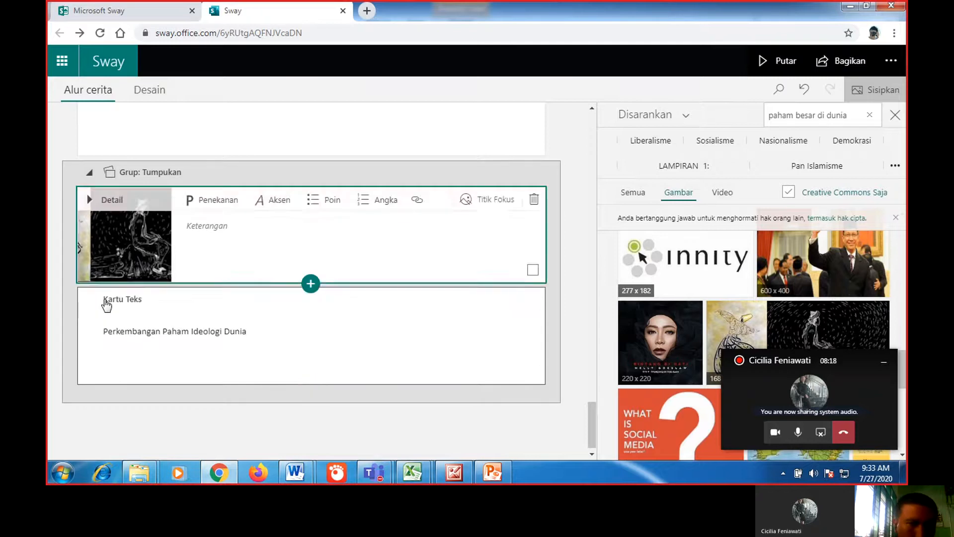
pyautogui.click(106, 303)
pyautogui.tripleClick(132, 327)
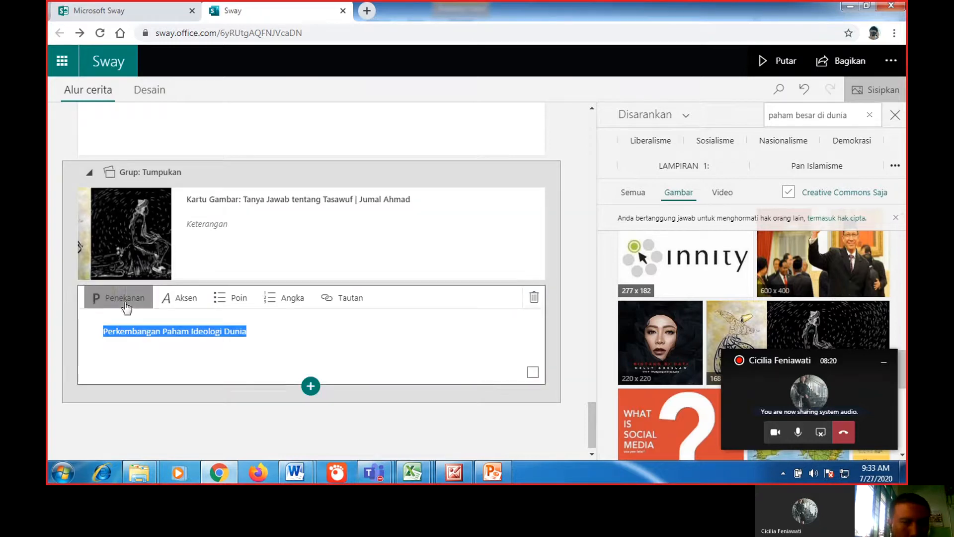
pyautogui.click(94, 298)
# - Add a text card below the stack's title card and copy the heading "Liberalisme" from slide 2 of the PowerPoint presentation
pyautogui.click(311, 385)
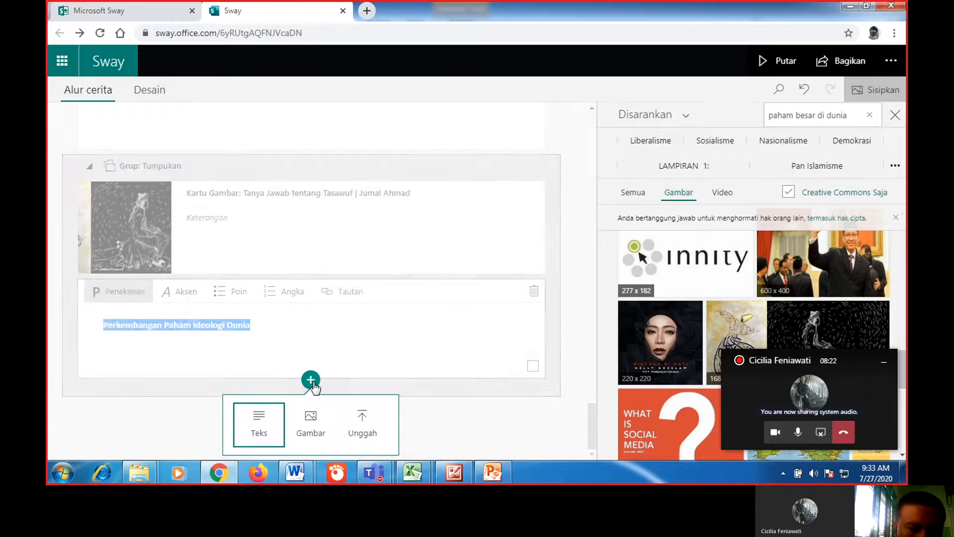
pyautogui.click(272, 418)
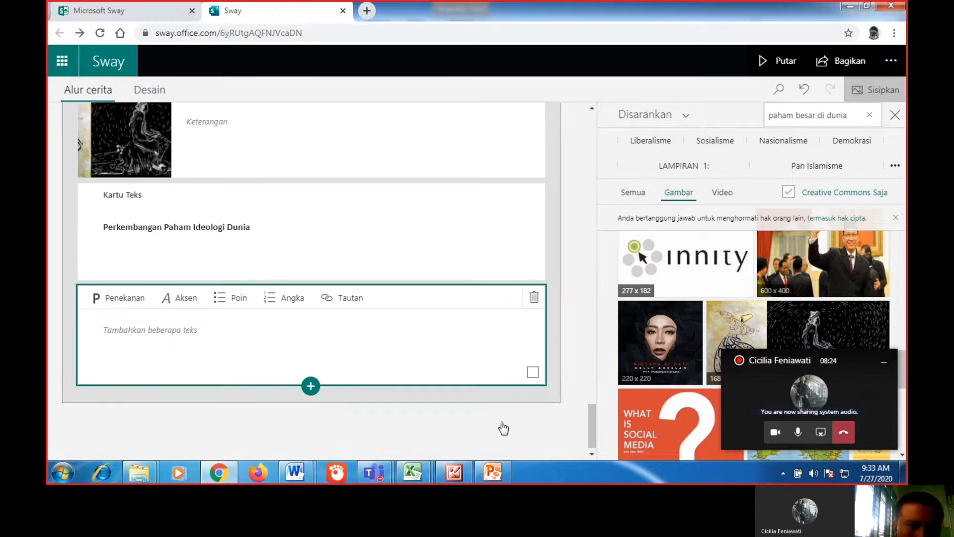
pyautogui.click(492, 472)
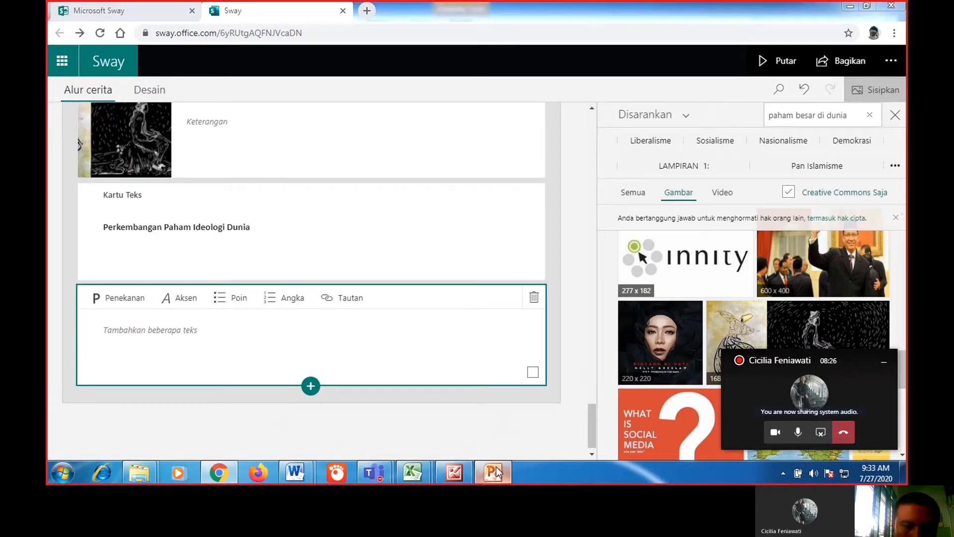
pyautogui.click(167, 241)
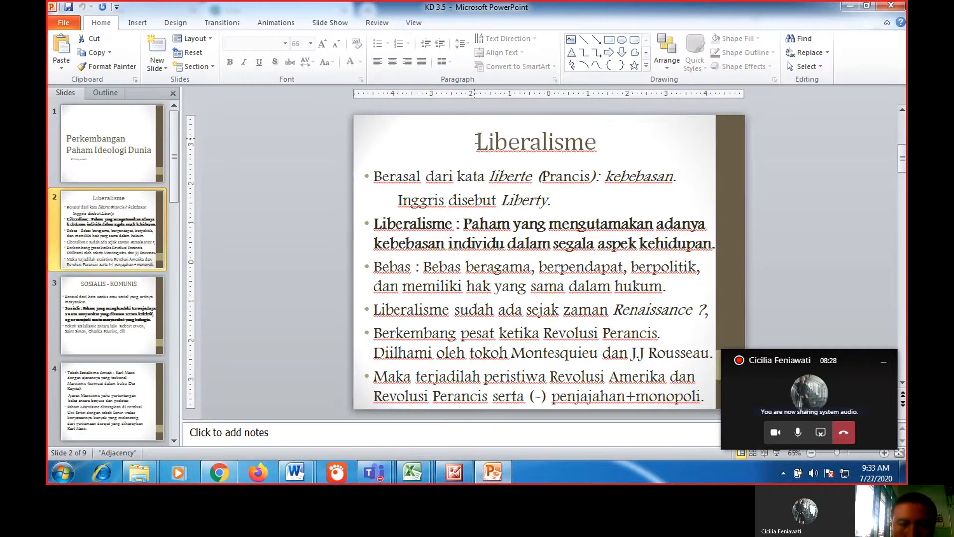
pyautogui.moveTo(476, 139); pyautogui.dragTo(552, 212)
pyautogui.click(488, 141)
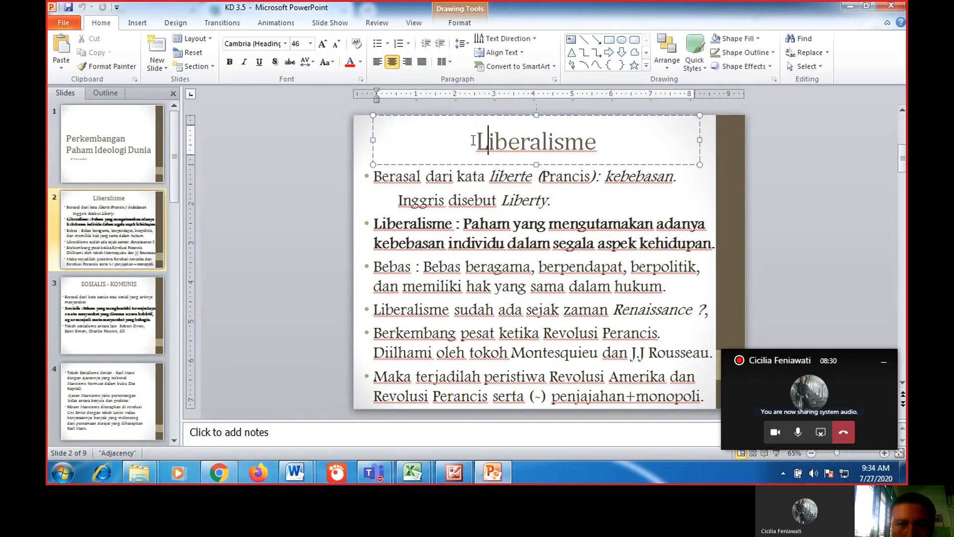
pyautogui.tripleClick(596, 154)
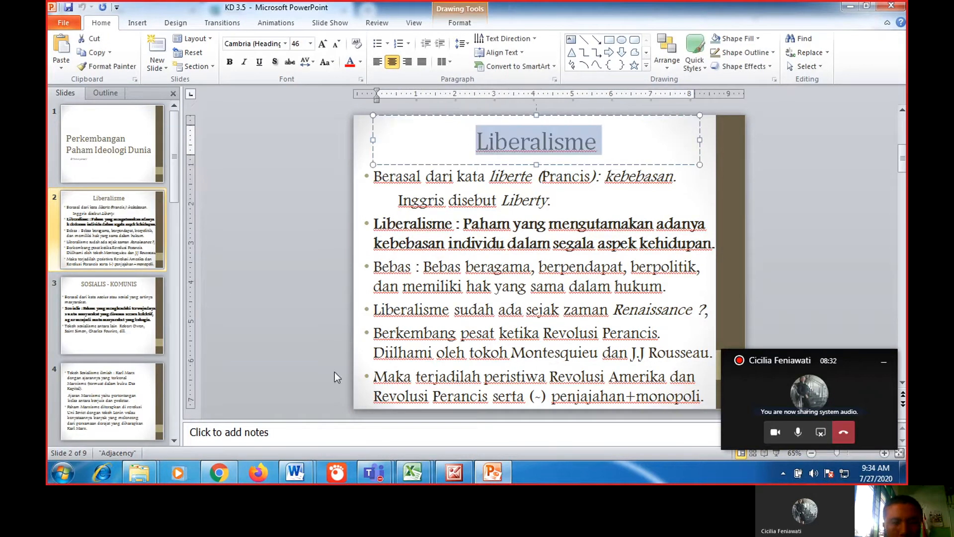
# - Switch back to Sway in Chrome, paste "Liberalisme" into the new text card and apply emphasis (Penekanan) to it
pyautogui.click(219, 472)
pyautogui.click(287, 340)
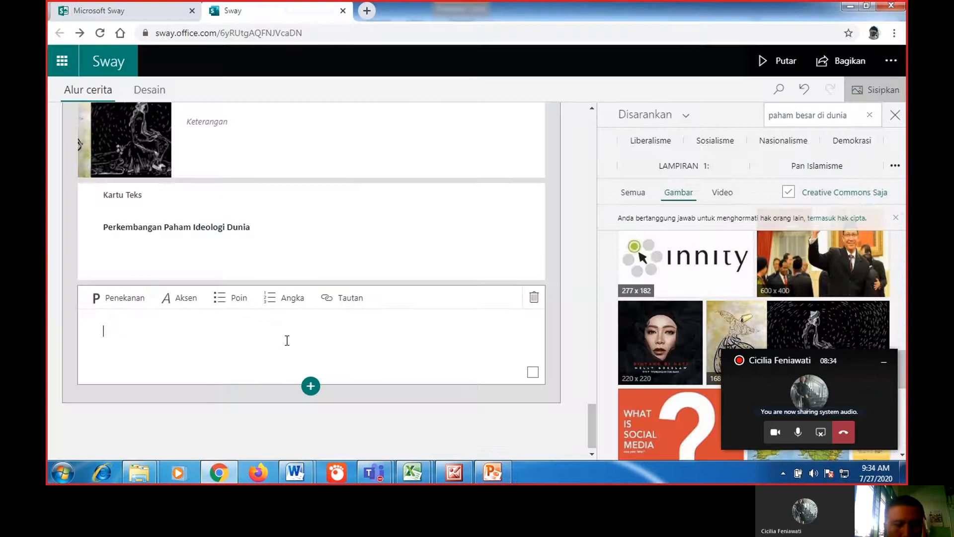
pyautogui.hotkey('ctrl', 'v')
pyautogui.moveTo(230, 339); pyautogui.dragTo(77, 315)
pyautogui.click(128, 300)
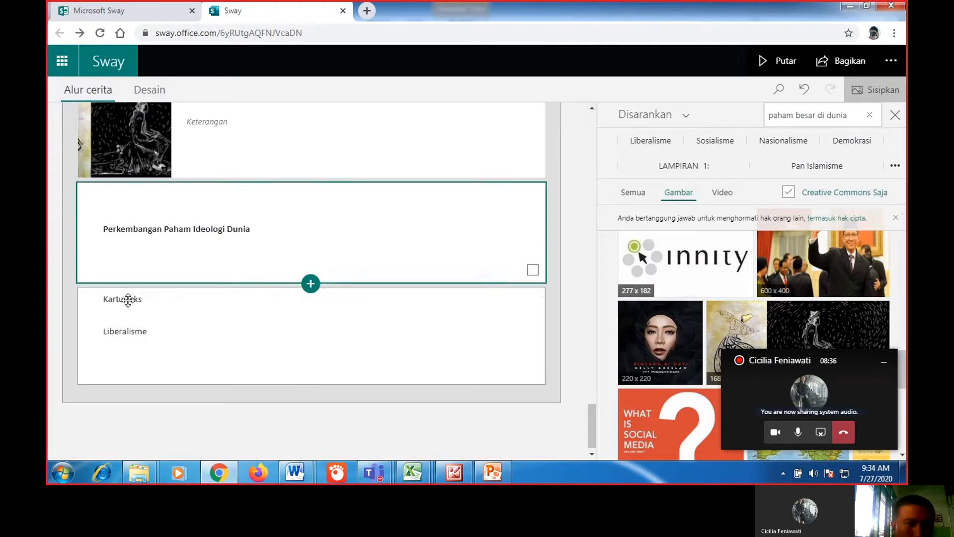
pyautogui.click(164, 335)
pyautogui.moveTo(160, 335); pyautogui.dragTo(103, 330)
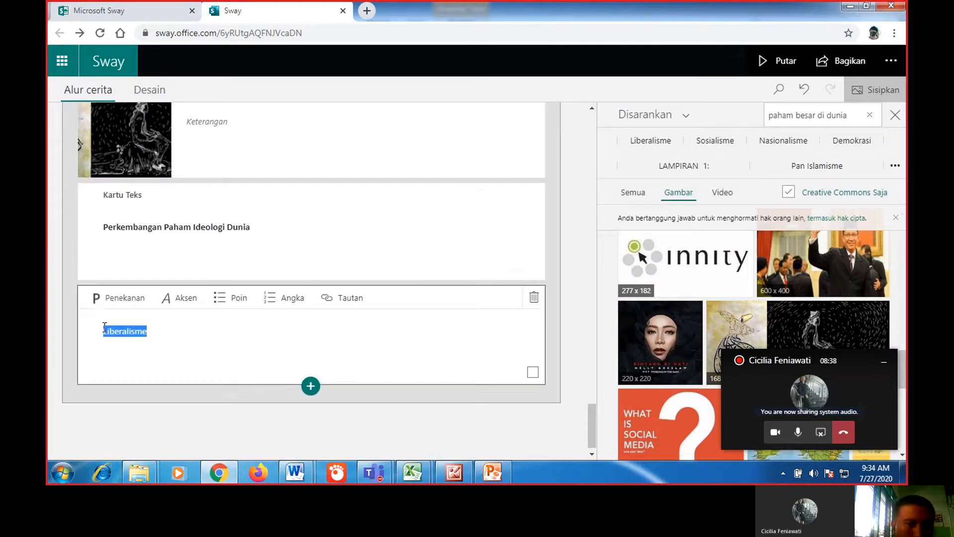
pyautogui.click(122, 306)
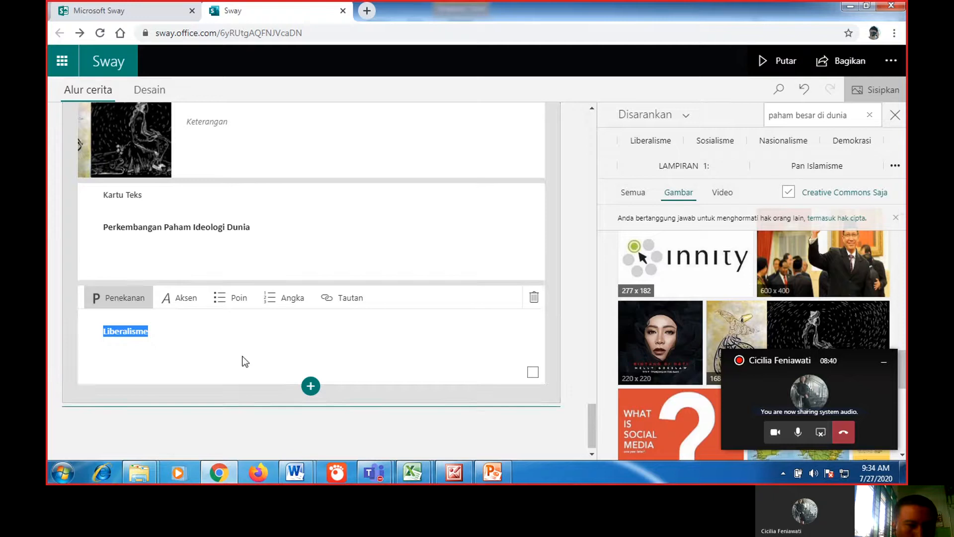
# - Start a new line below "Liberalisme" and copy the "Berasal dari kata liberte" bullet through "Inggris disebut Liberty." from slide 2 in PowerPoint
pyautogui.click(215, 342)
pyautogui.press('Return')
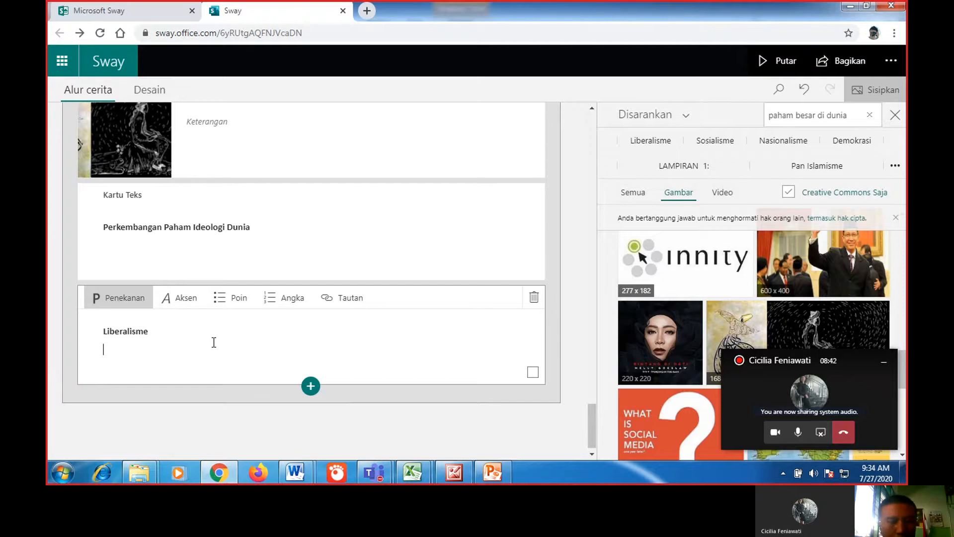
pyautogui.click(413, 473)
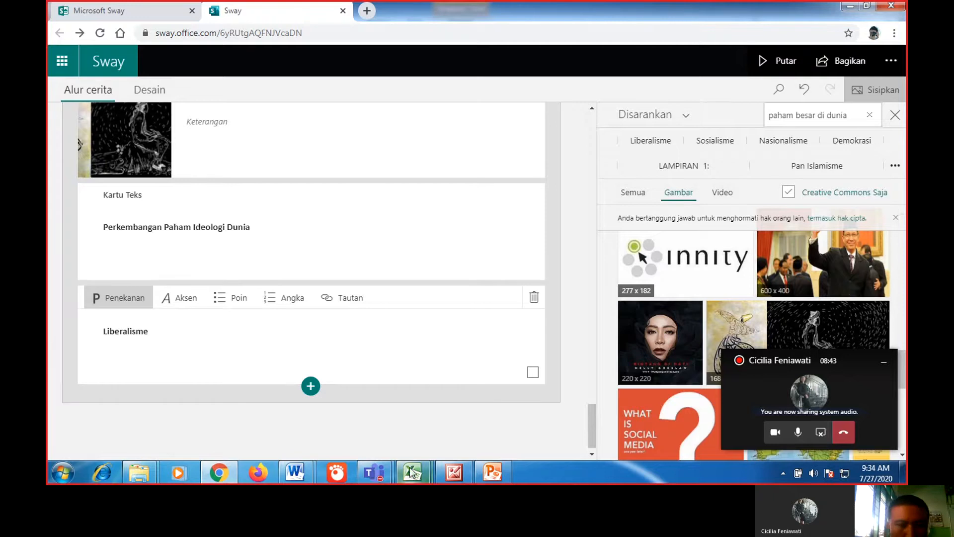
pyautogui.click(493, 473)
pyautogui.tripleClick(529, 204)
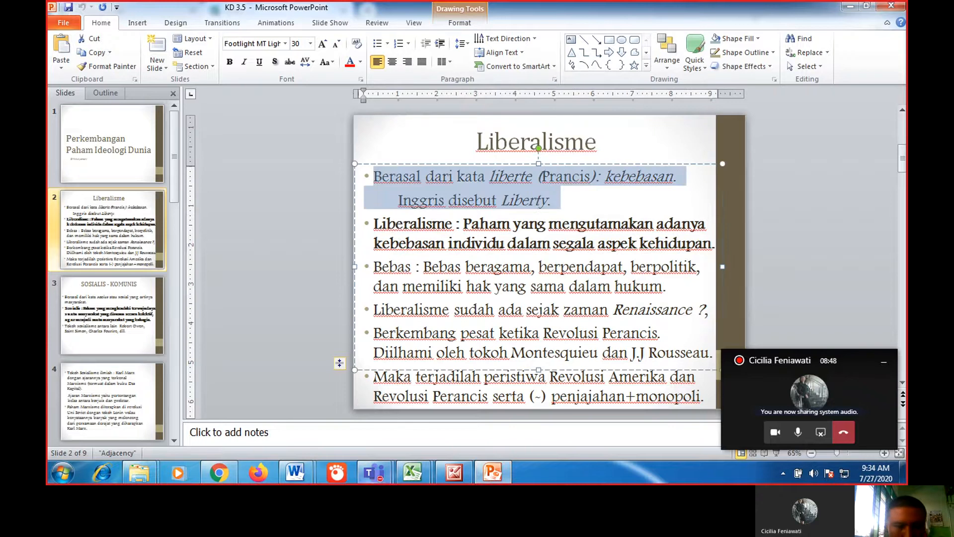
# - Return to Sway in Chrome, paste the copied two lines under "Liberalisme" and remove the empty line after them
pyautogui.click(216, 463)
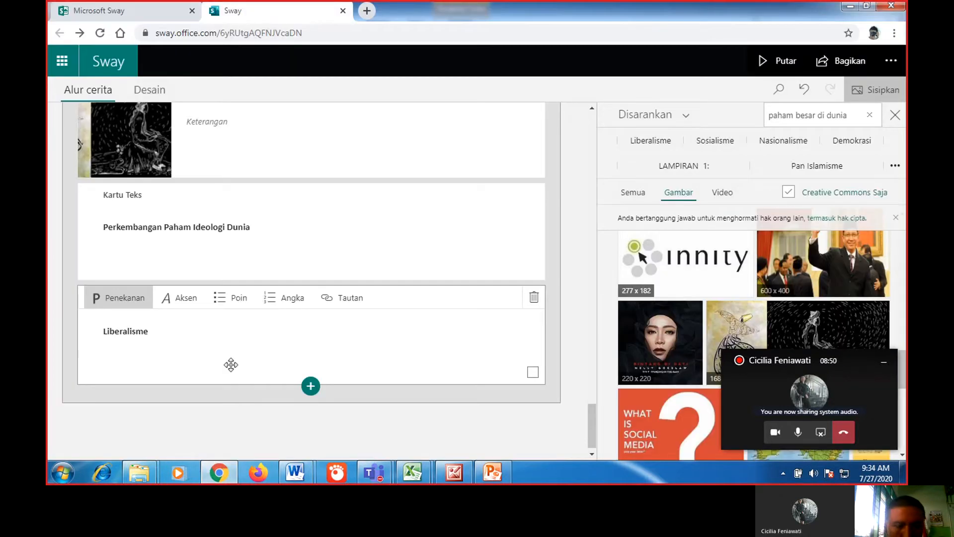
pyautogui.write('Berasal dari kata liberte (Prancis): kebebasan. Inggris disebut Liberty.')
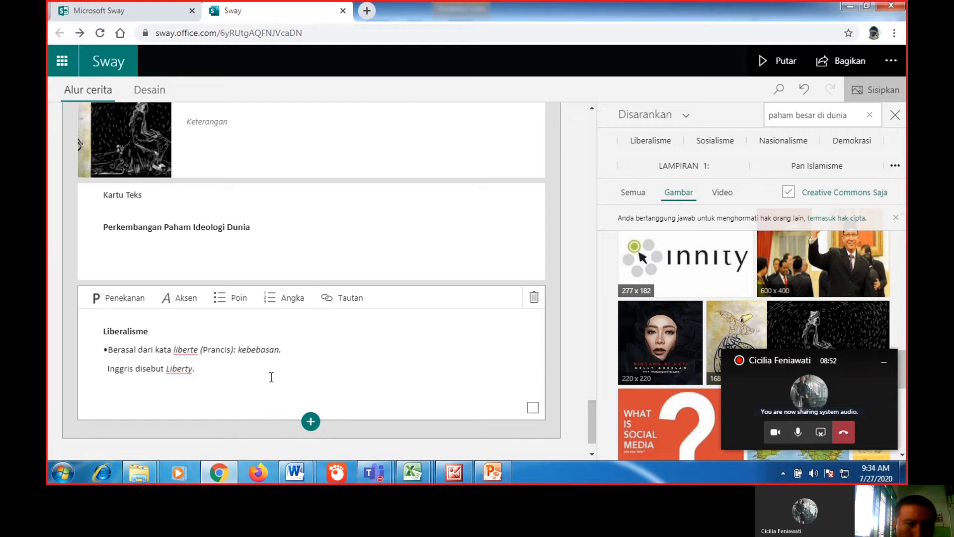
pyautogui.click(252, 395)
pyautogui.press('BackSpace')
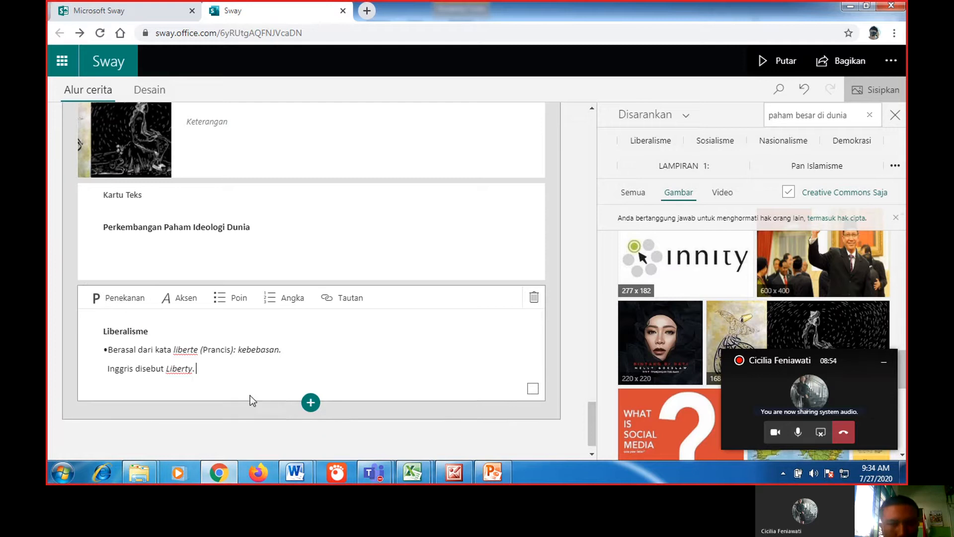
# - Add another text card to the stack and copy the bold "Liberalisme : Paham yang mengutamakan..." bullet from slide 2 in PowerPoint
pyautogui.click(310, 402)
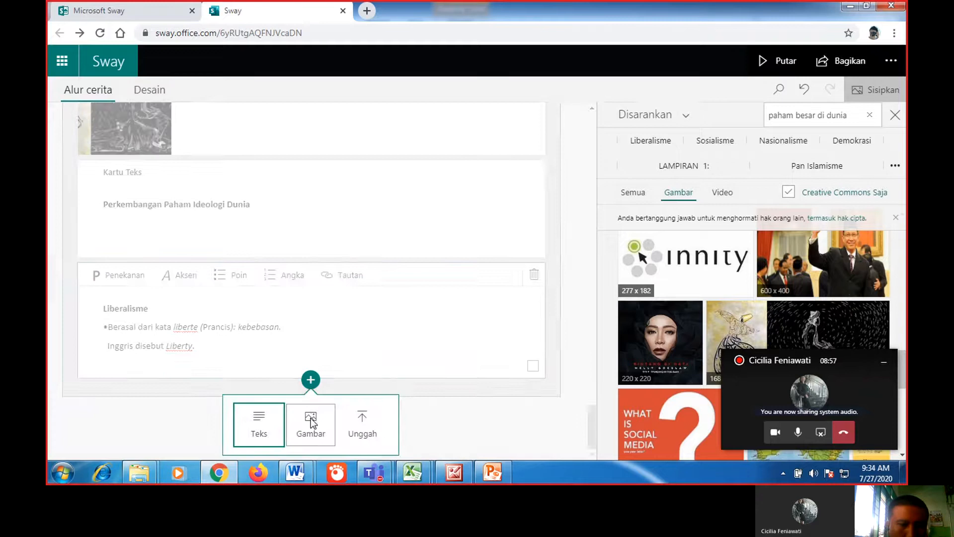
pyautogui.click(255, 421)
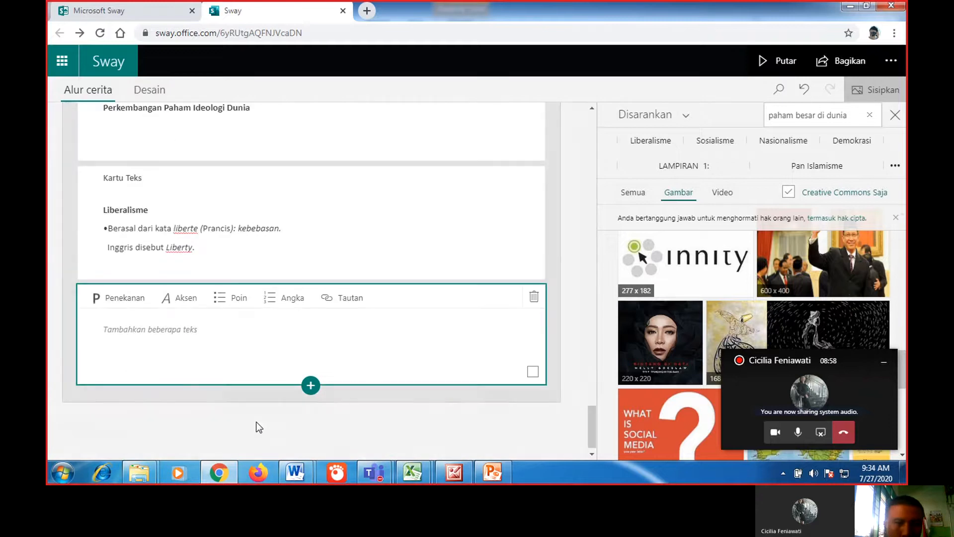
pyautogui.click(494, 474)
pyautogui.moveTo(374, 222); pyautogui.dragTo(507, 244)
pyautogui.moveTo(692, 239); pyautogui.dragTo(719, 243)
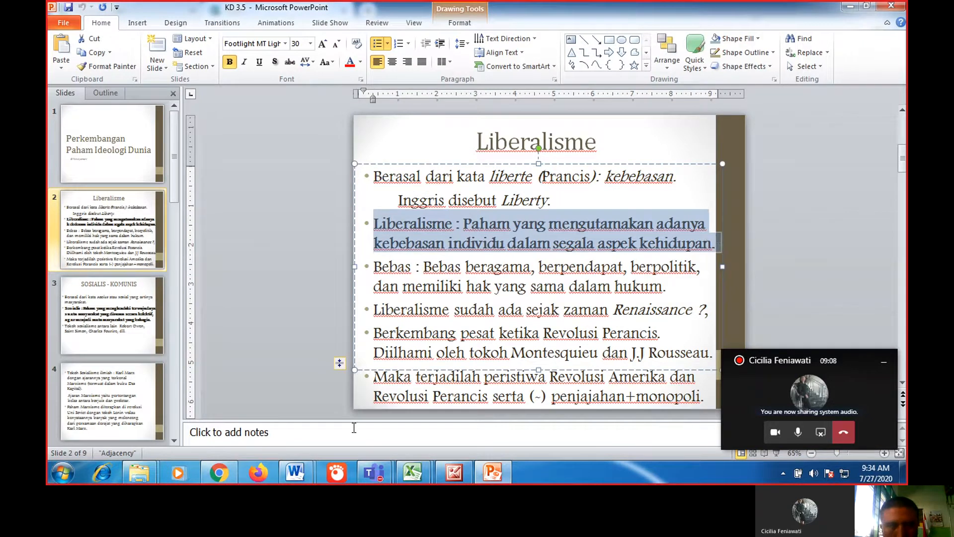
# - Return to Sway in Chrome and paste the bold Liberalisme definition into the empty text card
pyautogui.click(227, 467)
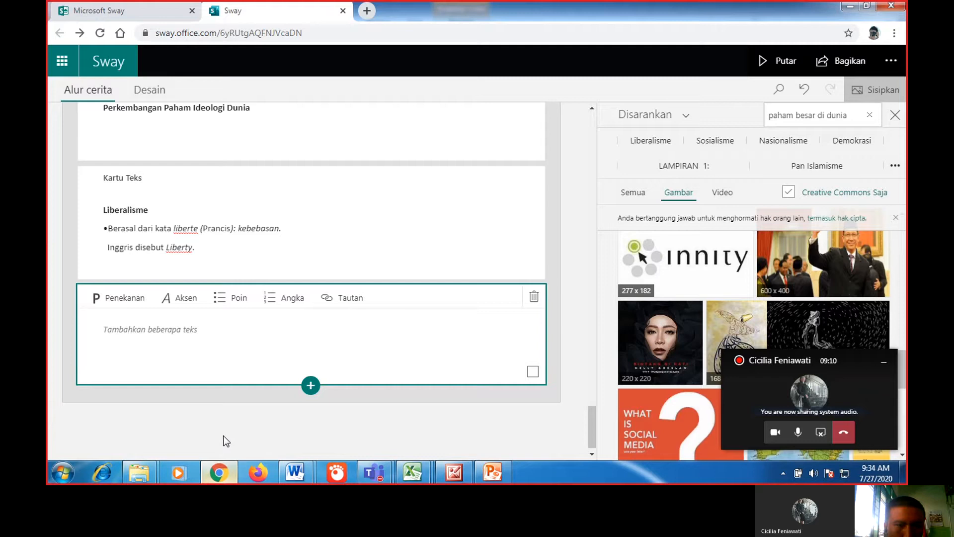
pyautogui.click(211, 345)
pyautogui.write('•Liberalisme : Paham yang mengutamakan adanya kebebasan individu dalam segala aspek kehidupan.')
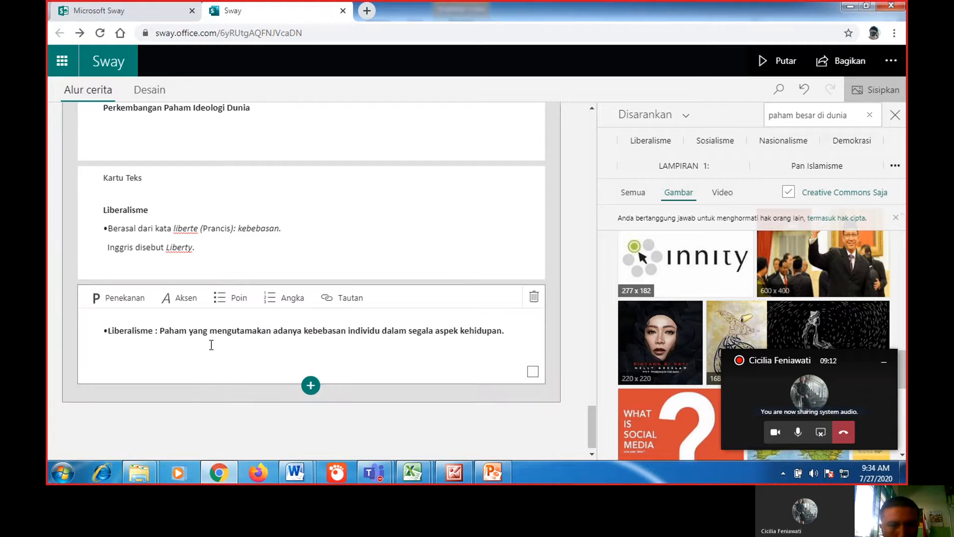
# - Add a text card below the definition and copy the "Bebas : Bebas beragama, berpendapat, berpolitik..." bullet from slide 2 in PowerPoint
pyautogui.click(310, 386)
pyautogui.click(254, 423)
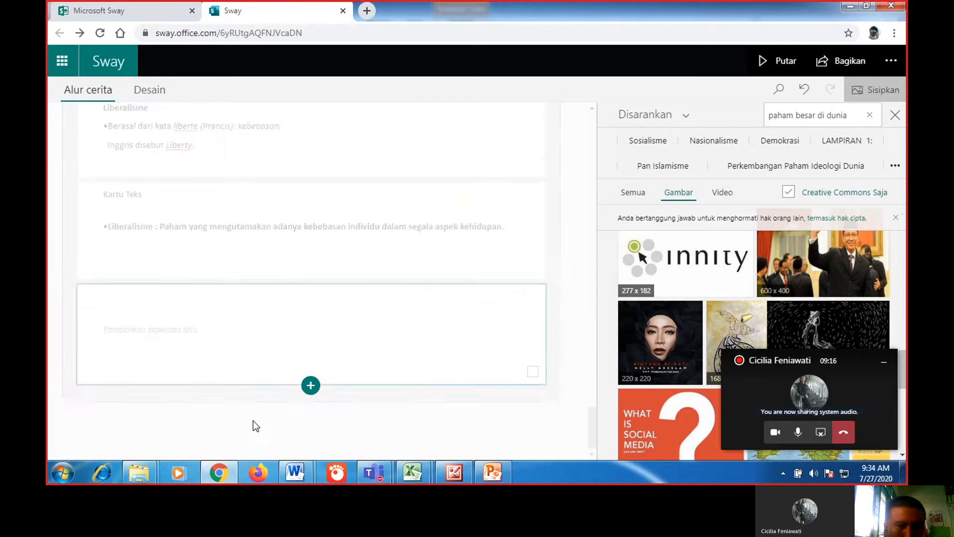
pyautogui.click(494, 473)
pyautogui.click(377, 267)
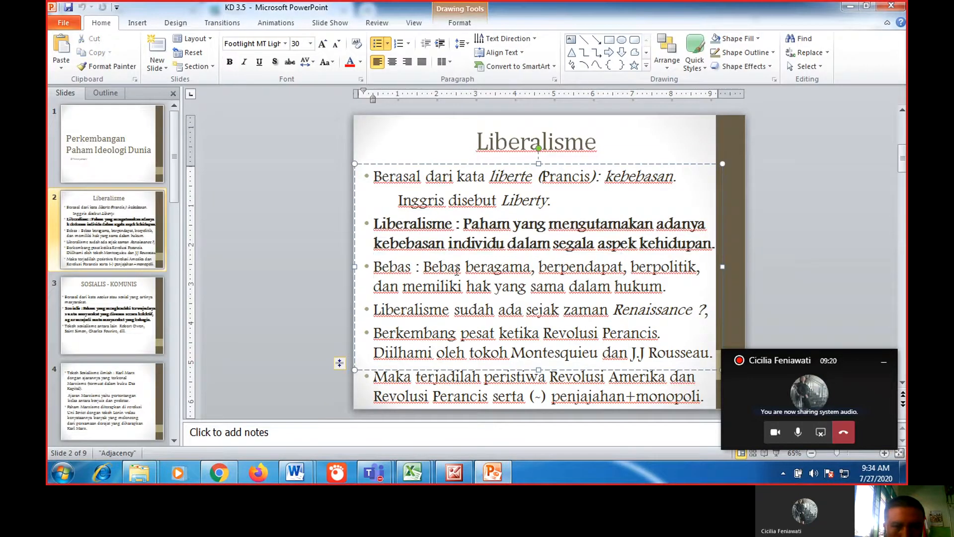
pyautogui.moveTo(377, 267); pyautogui.dragTo(669, 285)
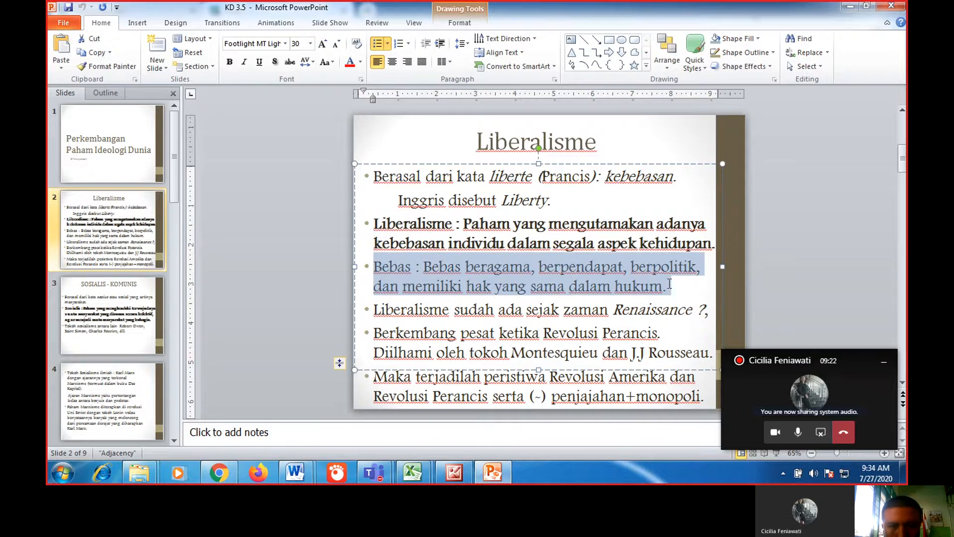
# - Return to Sway in Chrome and paste the "Bebas" bullet into the empty text card
pyautogui.click(225, 476)
pyautogui.click(245, 335)
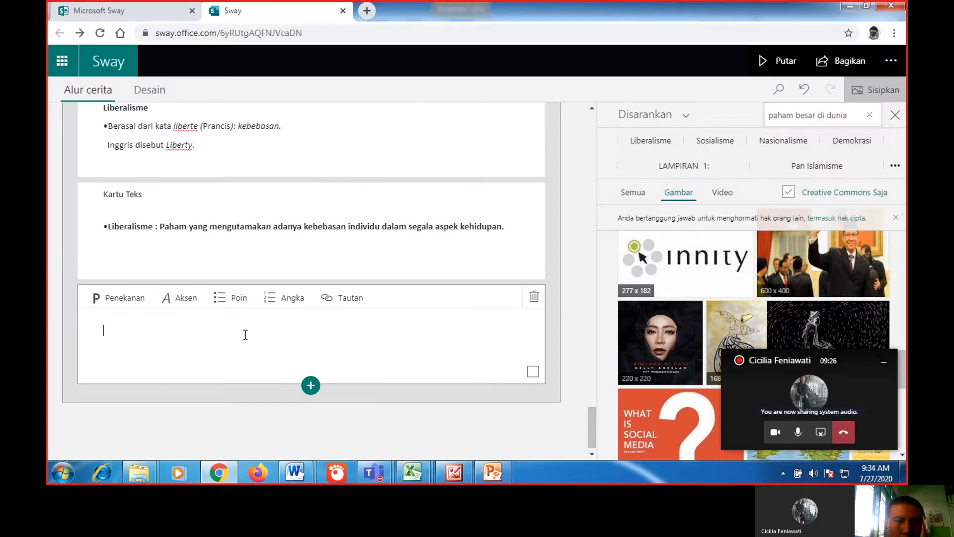
pyautogui.write('•Bebas : Bebas beragama, berpendapat, berpolitik, dan memiliki hak yang sama dalam hukum.')
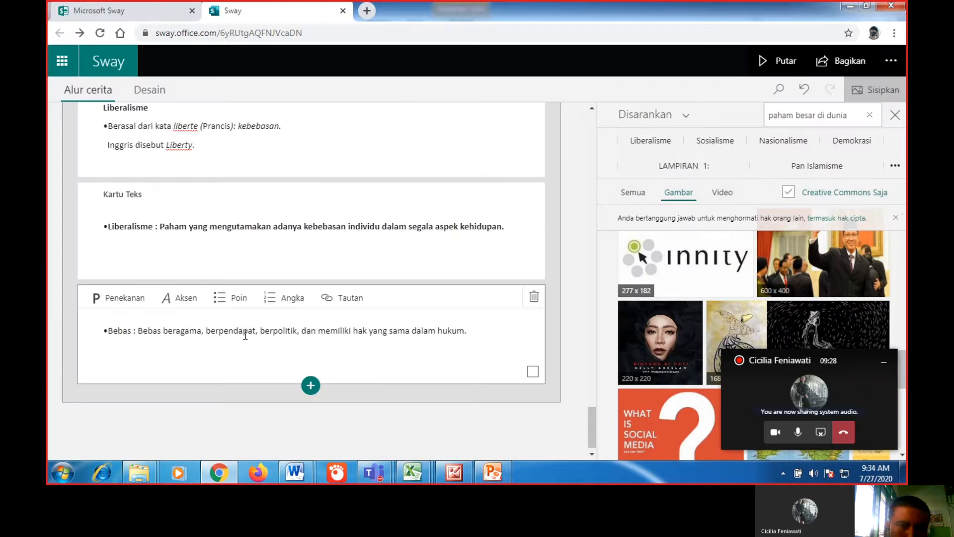
# - Add a text card below the "Bebas" card and copy "Liberalisme sudah ada sejak zaman Renaissance ?," from slide 2 in PowerPoint
pyautogui.click(311, 385)
pyautogui.click(250, 422)
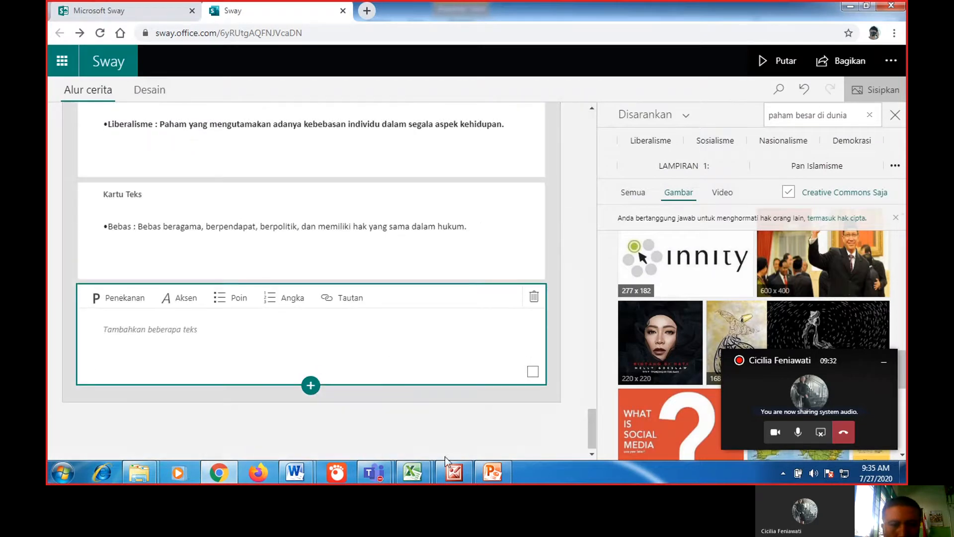
pyautogui.click(499, 474)
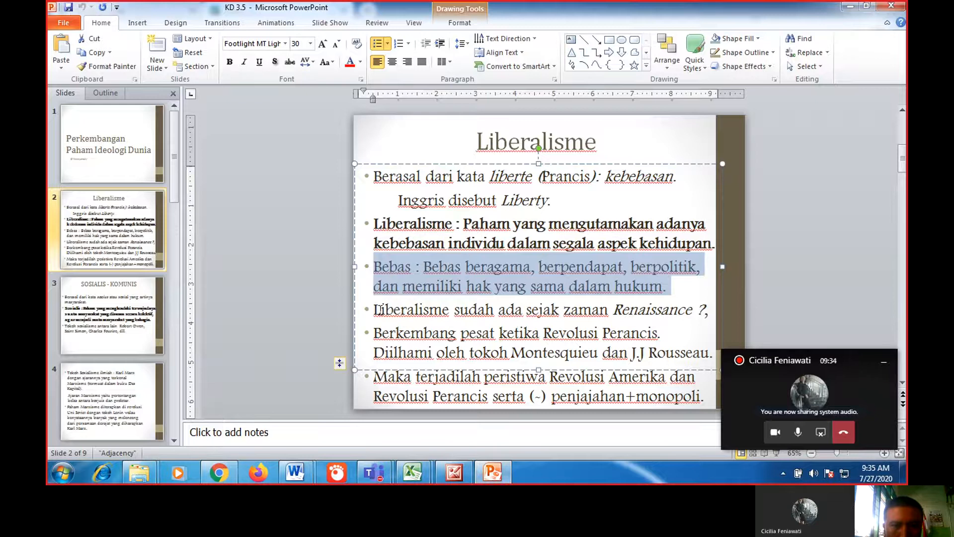
pyautogui.moveTo(381, 309); pyautogui.dragTo(402, 309)
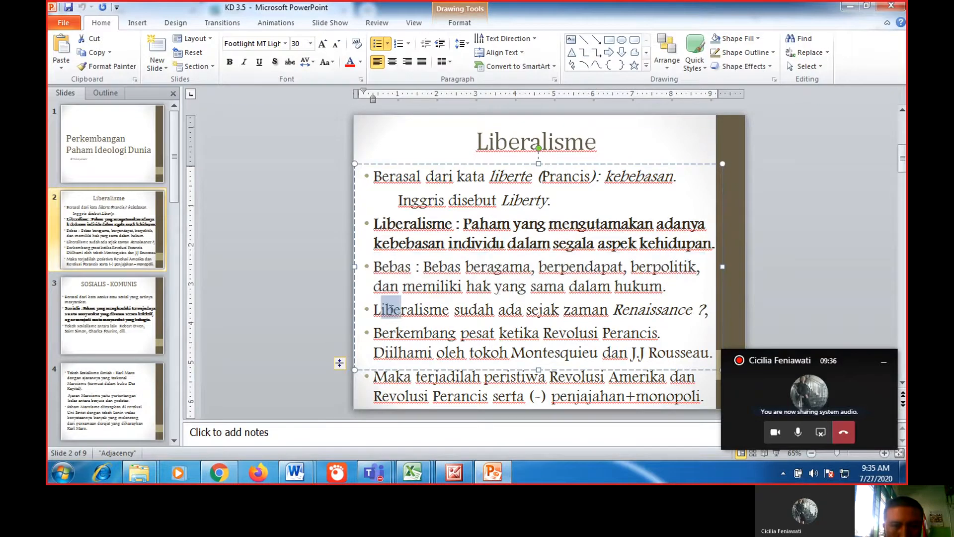
pyautogui.click(392, 309)
pyautogui.moveTo(523, 313); pyautogui.dragTo(709, 309)
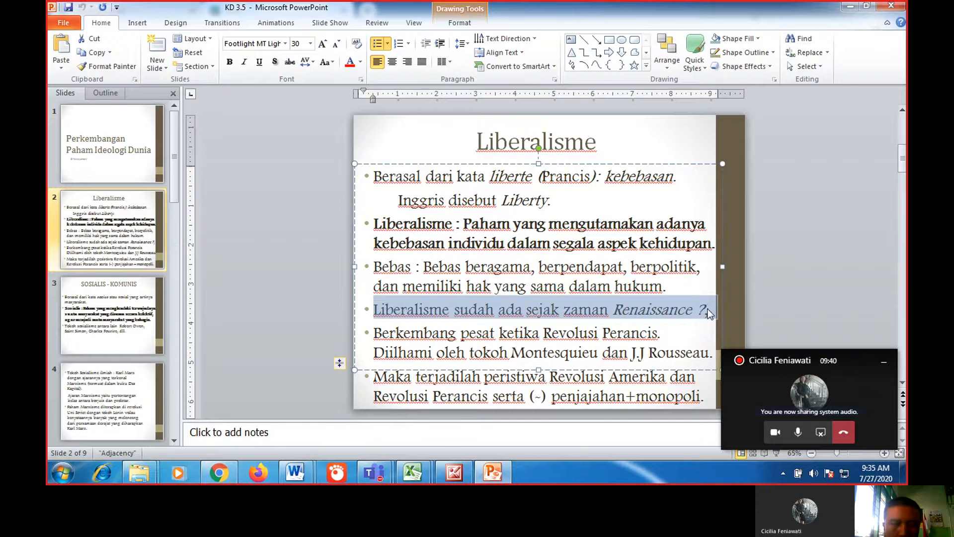
# - Return to Sway in Chrome, paste the Renaissance bullet into the empty text card and add another text card below it
pyautogui.click(219, 472)
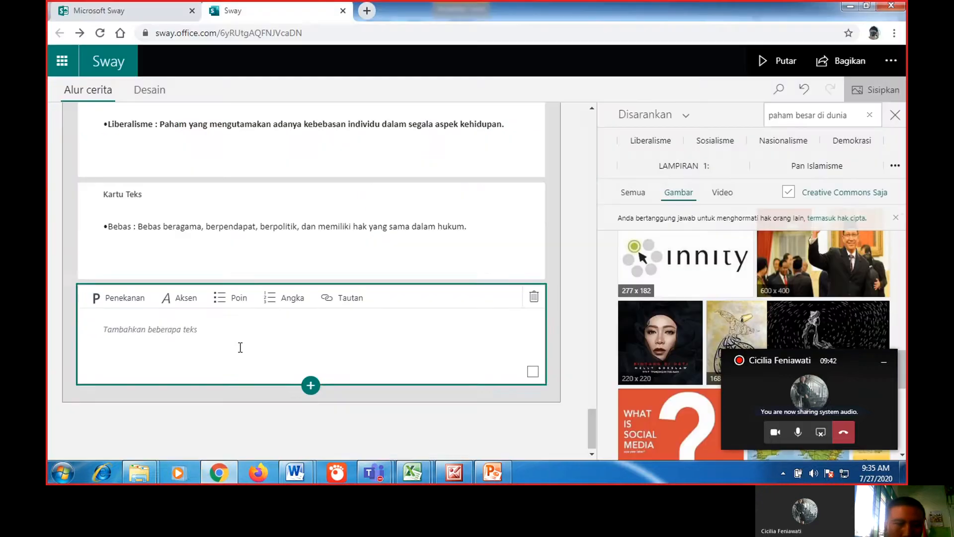
pyautogui.click(236, 348)
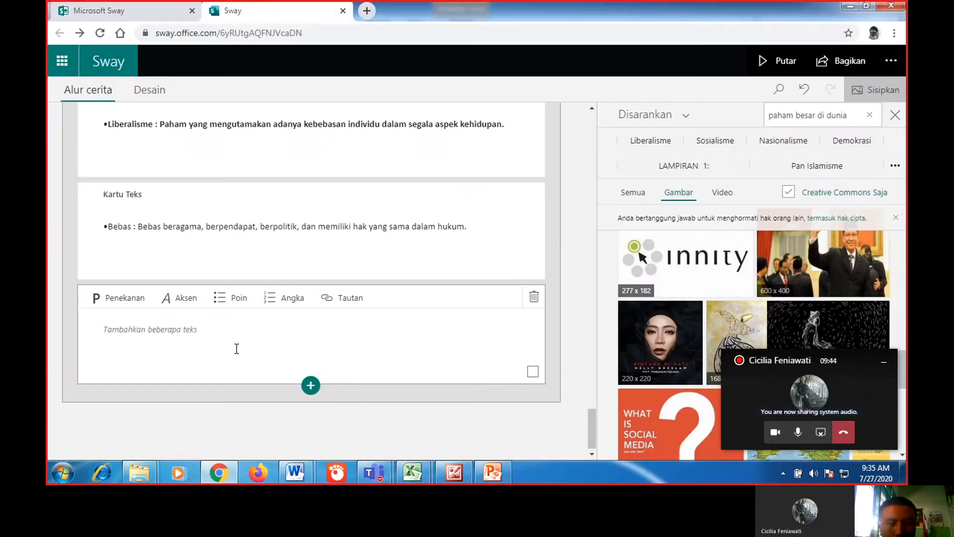
pyautogui.write('•Liberalisme sudah ada sejak zaman Renaissance ?,')
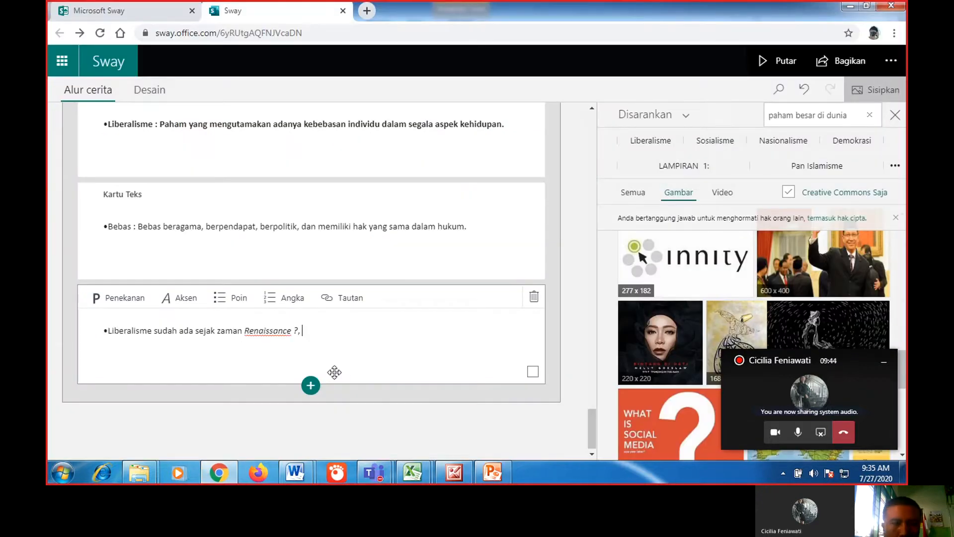
pyautogui.click(311, 386)
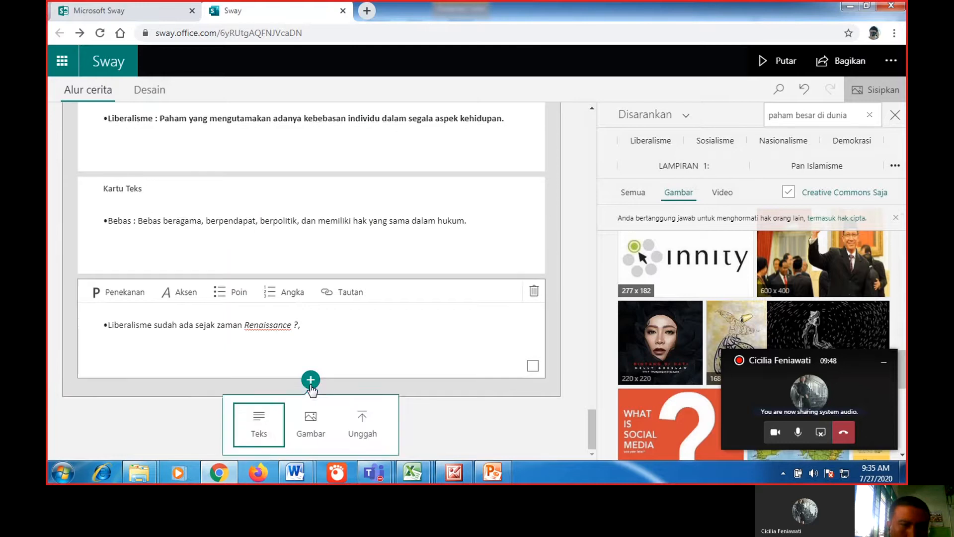
pyautogui.click(257, 424)
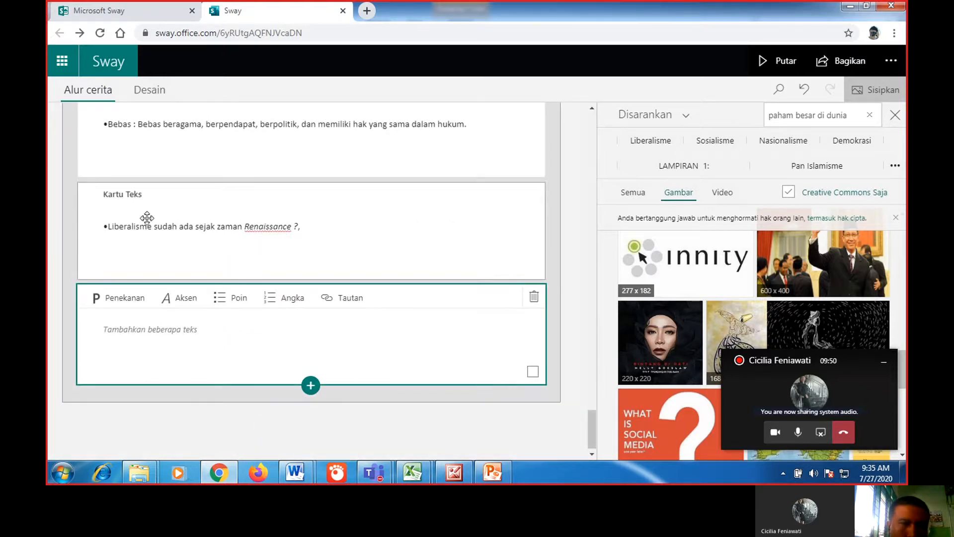
# - Switch to PowerPoint and copy the bullet "Berkembang pesat ketika Revolusi Perancis. Diilhami oleh tokoh Montesquieu dan J.J Rousseau." from slide 2
pyautogui.click(491, 472)
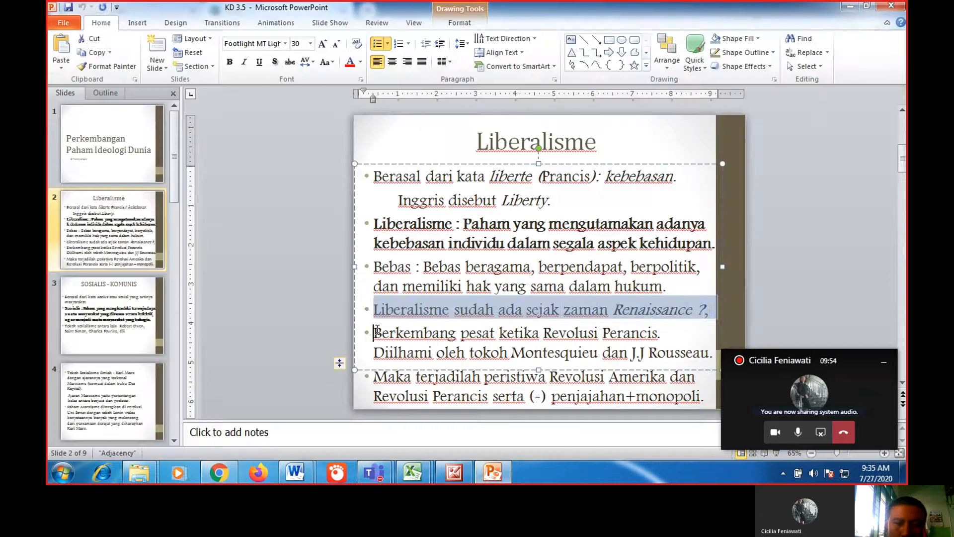
pyautogui.click(377, 330)
pyautogui.moveTo(636, 356); pyautogui.dragTo(689, 354)
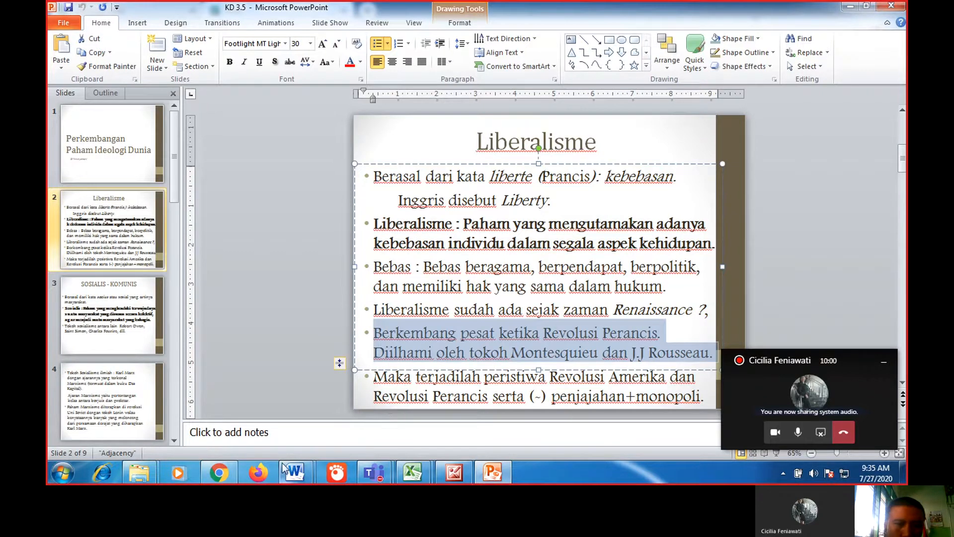
# - Return to Sway in Chrome, paste the "Berkembang pesat" bullet into the empty text card and add another text card below it
pyautogui.click(219, 473)
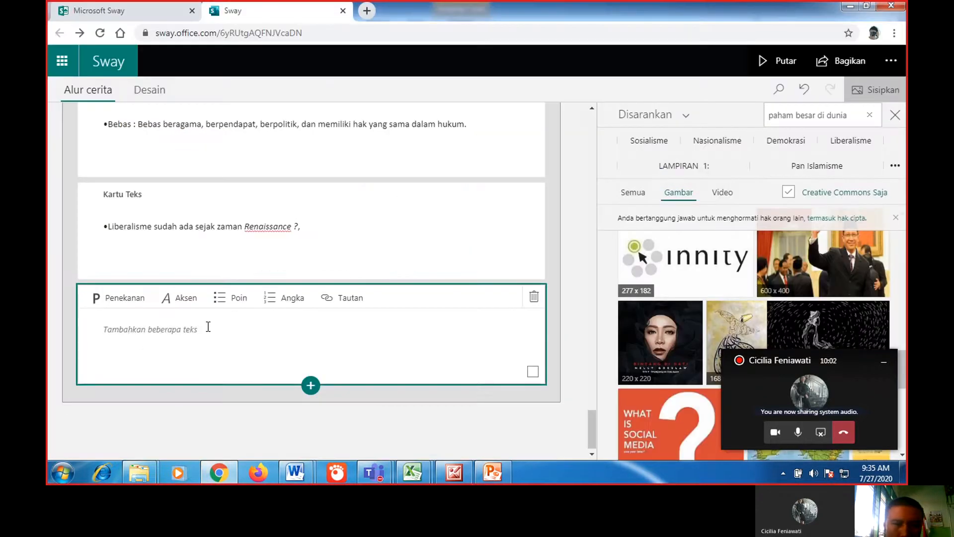
pyautogui.click(208, 327)
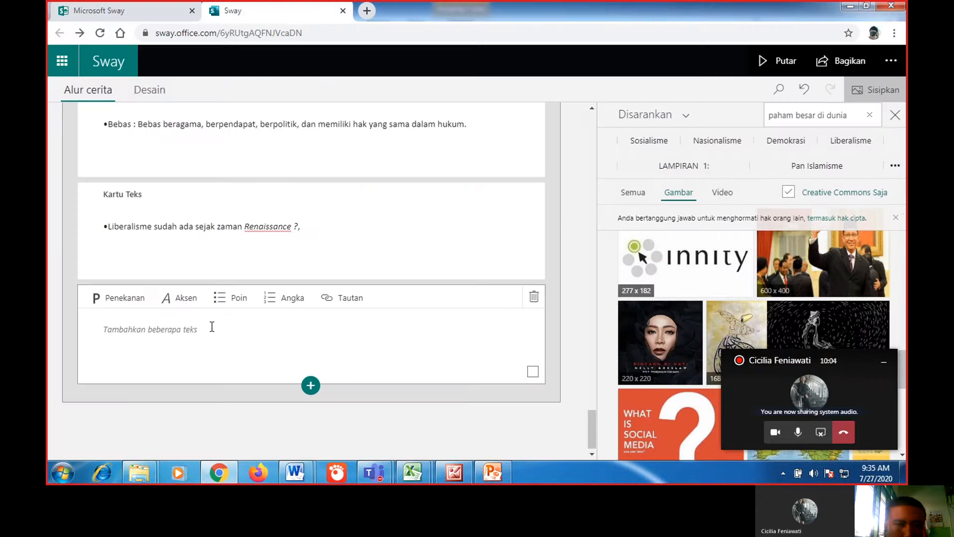
pyautogui.write('Berkembang pesat ketika Revolusi Perancis. Diilhami oleh tokoh Montesquieu dan J.J Rousseau.')
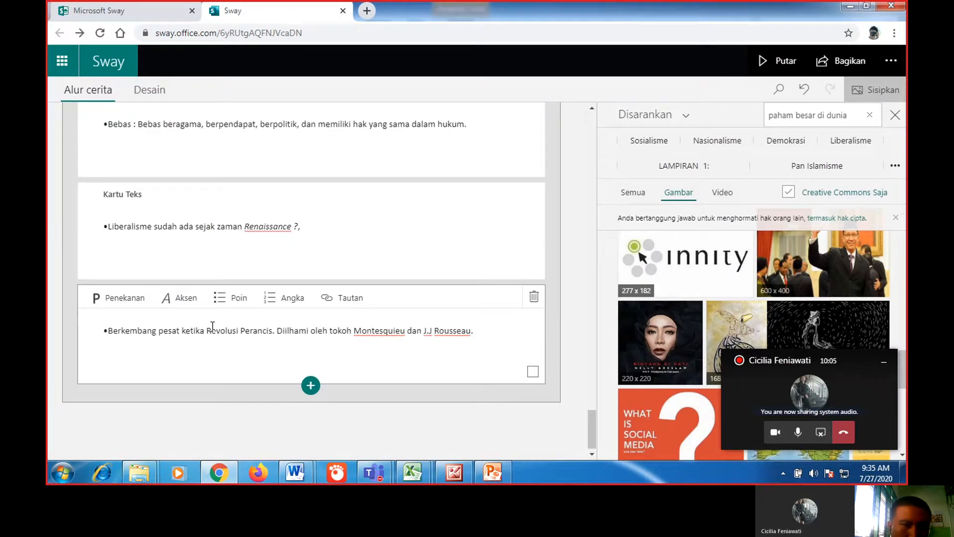
pyautogui.click(310, 386)
pyautogui.click(259, 425)
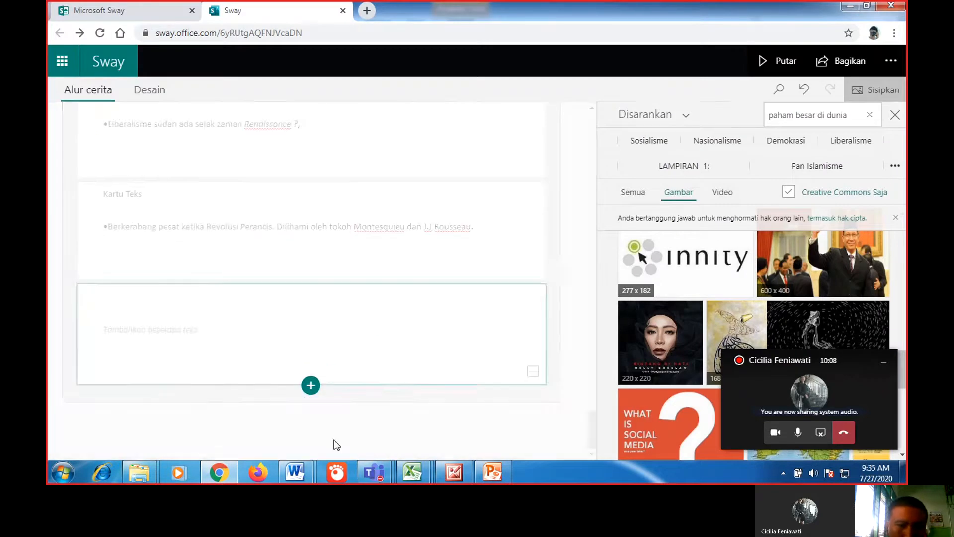
# - Switch to PowerPoint and copy the last bullet of slide 2, "Maka terjadilah peristiwa Revolusi Amerika dan Revolusi Perancis..."
pyautogui.click(491, 473)
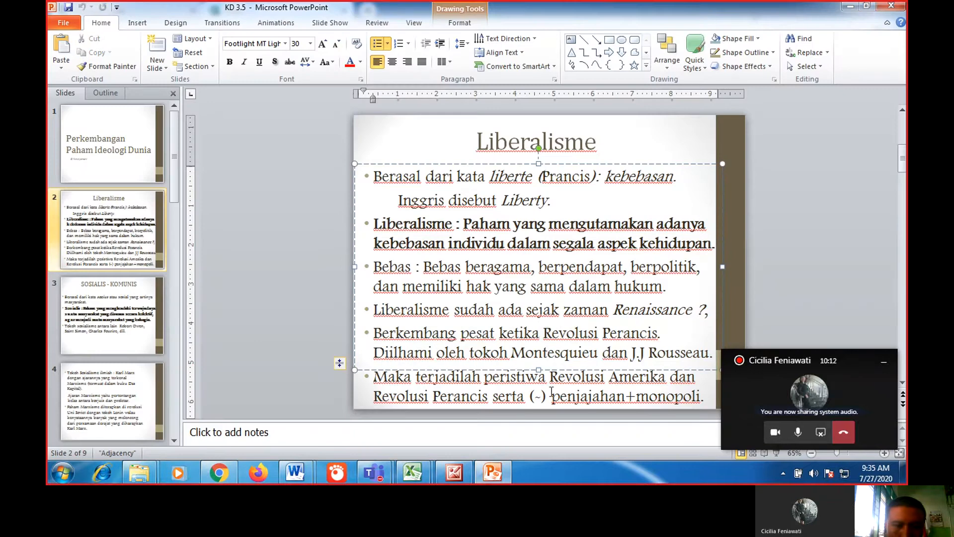
pyautogui.tripleClick(594, 394)
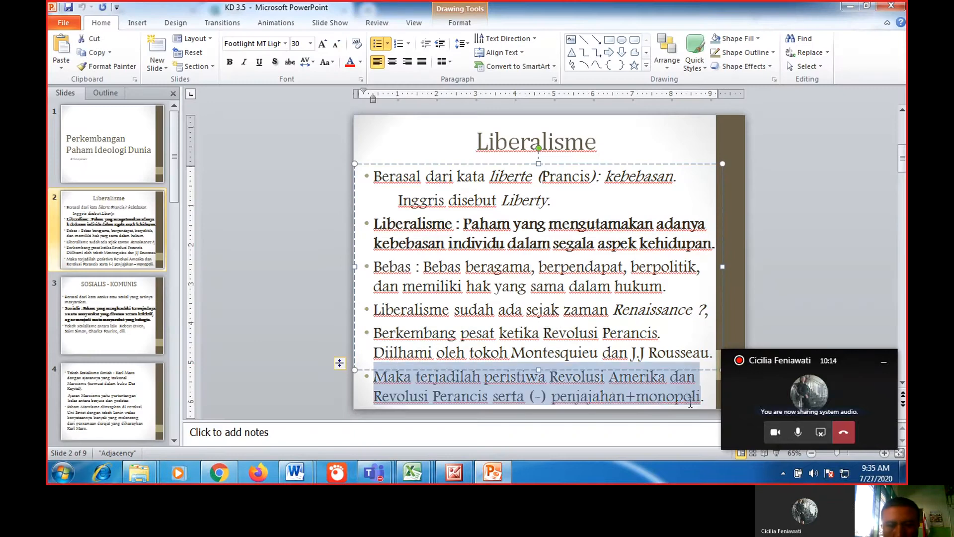
pyautogui.moveTo(712, 402); pyautogui.dragTo(712, 402)
pyautogui.hotkey('ctrl', 'c')
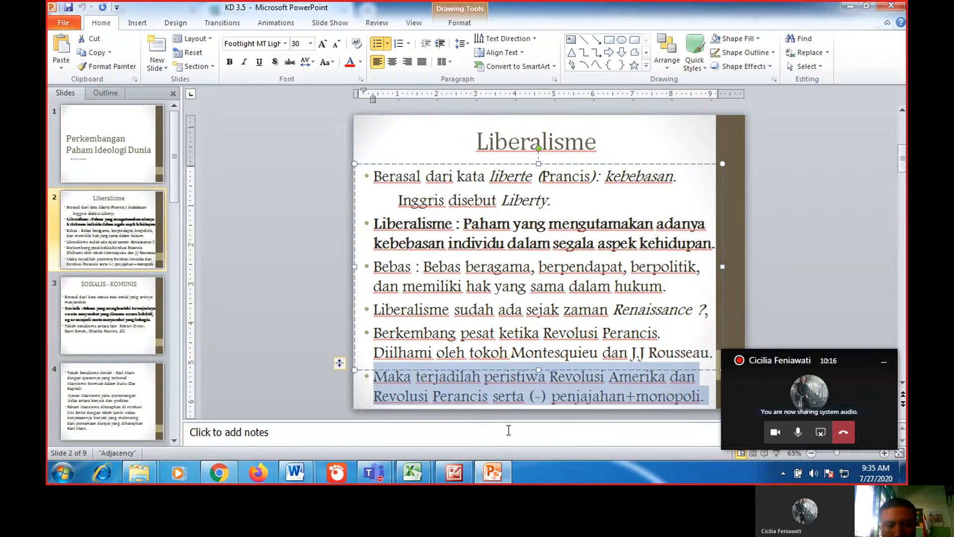
# - Return to Sway in Chrome and paste the "Maka terjadilah" bullet into the empty text card
pyautogui.click(219, 472)
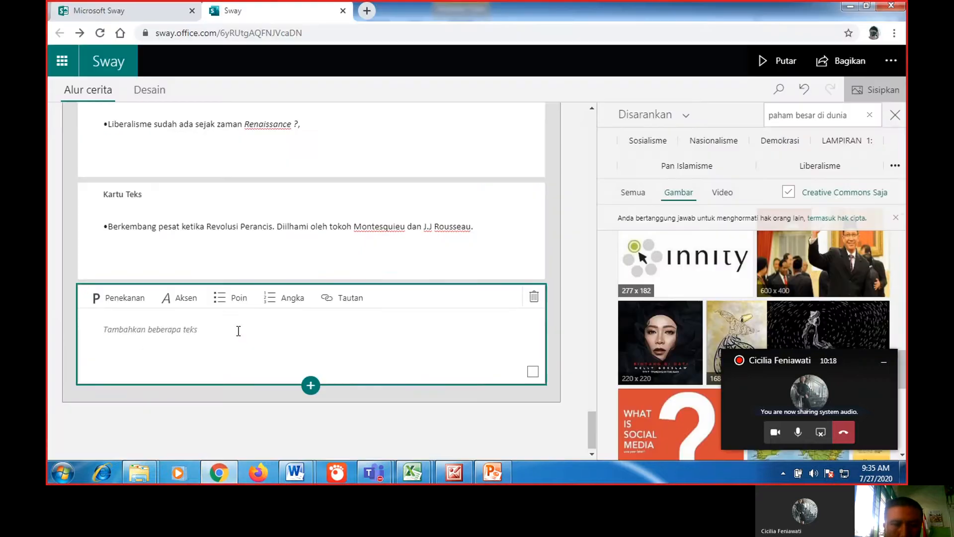
pyautogui.click(239, 331)
pyautogui.hotkey('ctrl', 'v')
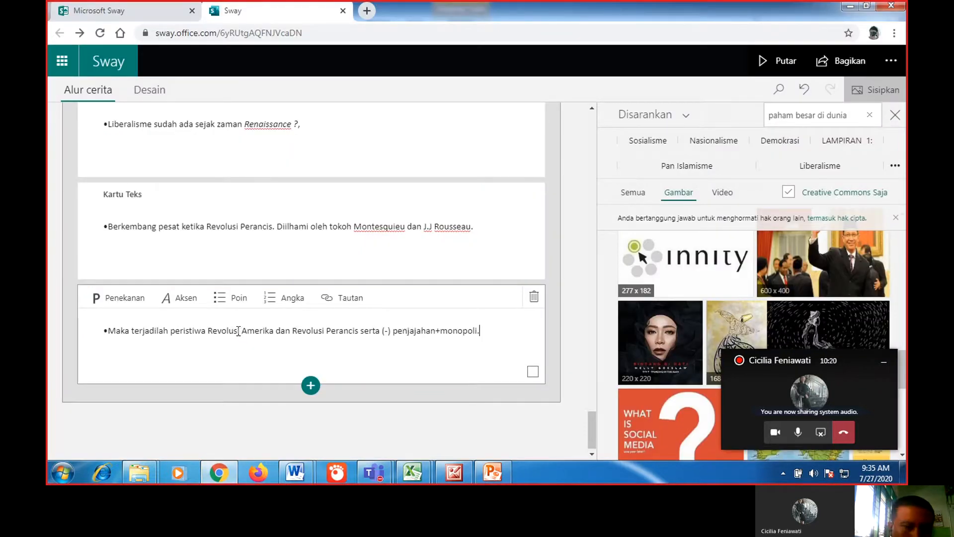
# - Replace the "(-)" before "penjajahan+monopoli" in the pasted text with "Dampak Negatif"
pyautogui.click(386, 332)
pyautogui.click(386, 332)
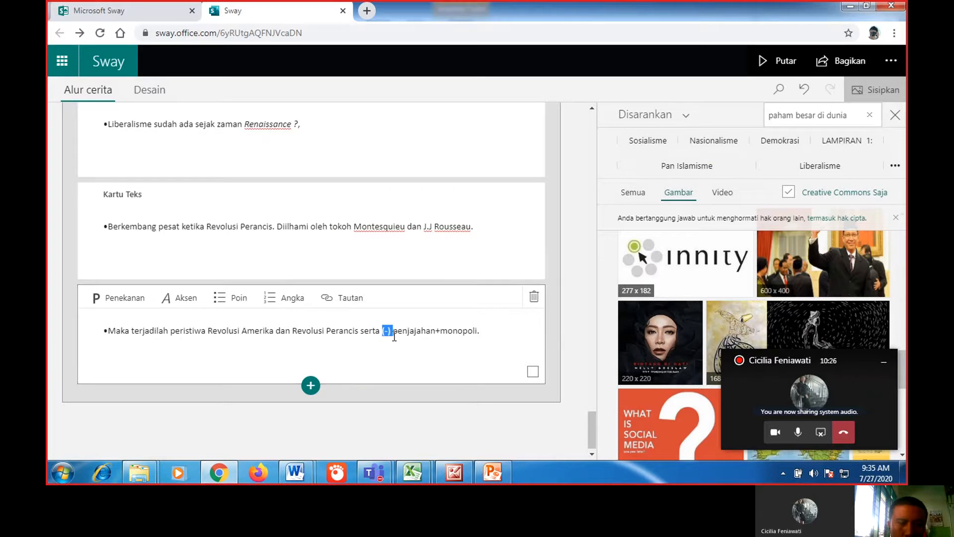
pyautogui.write('Dampak ')
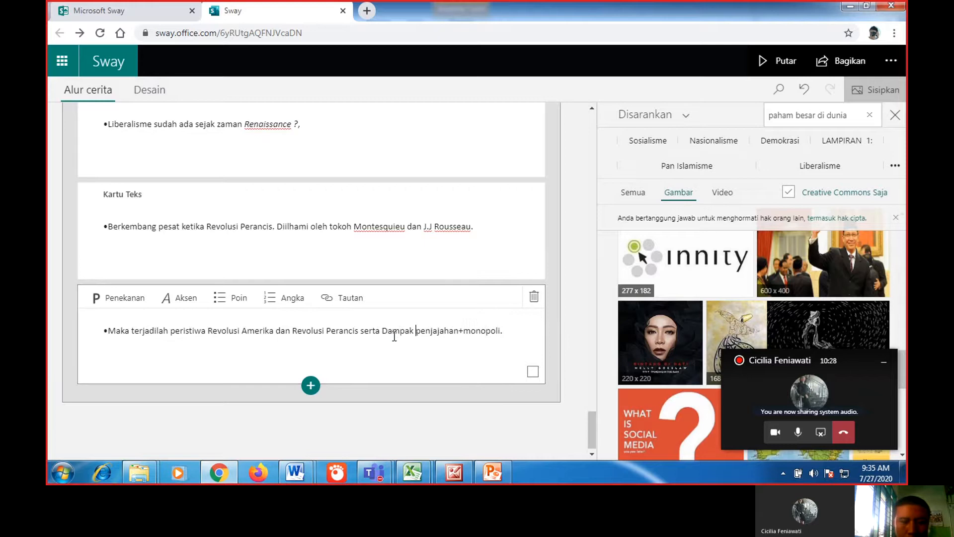
pyautogui.write('Negatif')
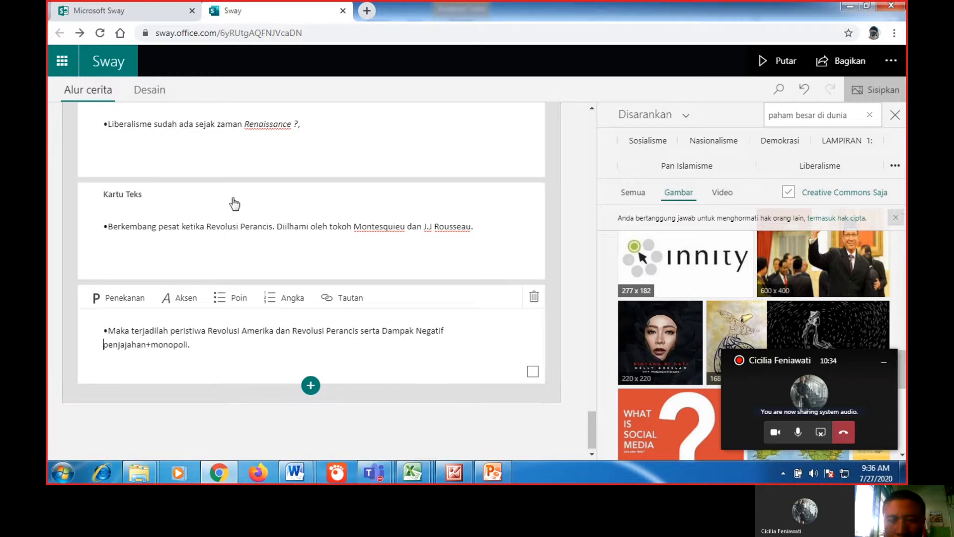
# - Select the whole stack group (Grup: Tumpukan) and give it the strongest emphasis level
pyautogui.scroll(7, 366, 158)
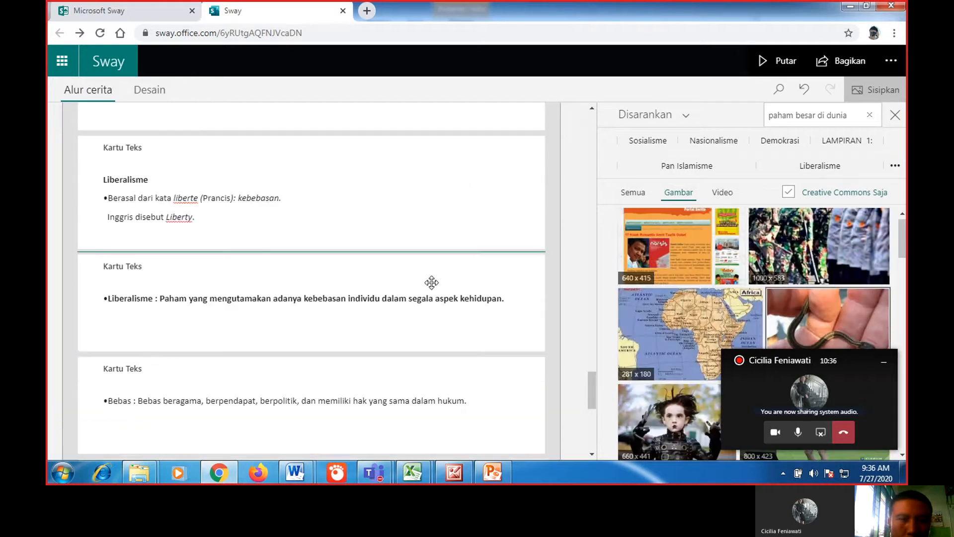
pyautogui.scroll(6, 391, 360)
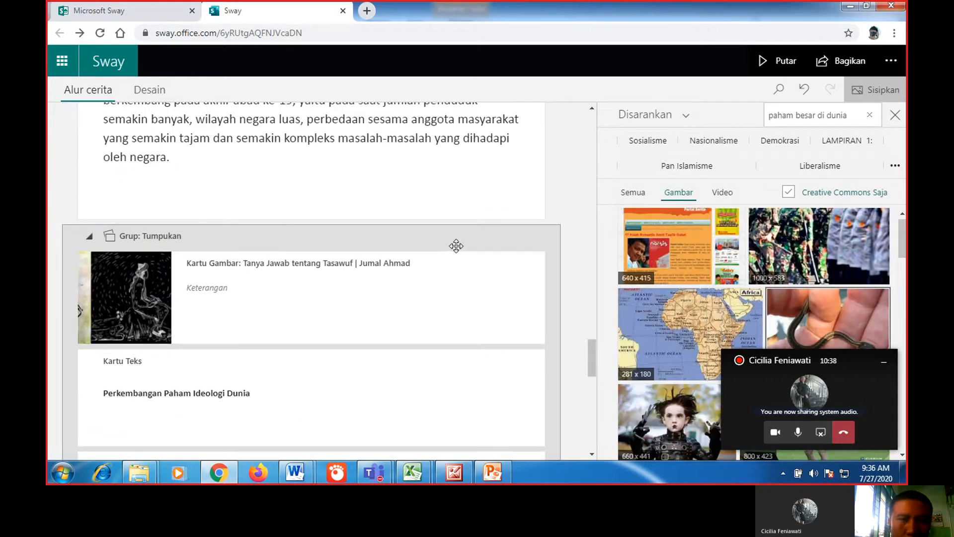
pyautogui.click(282, 237)
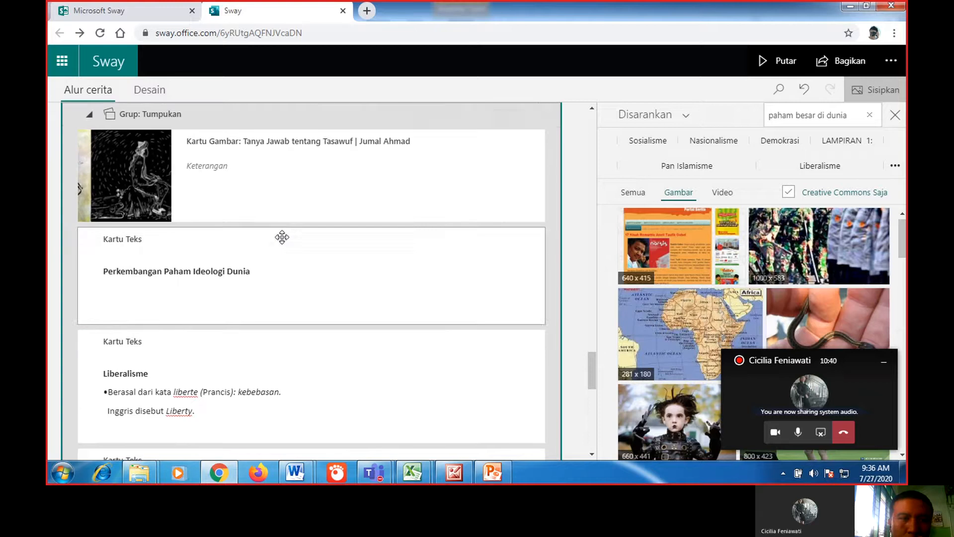
pyautogui.click(526, 116)
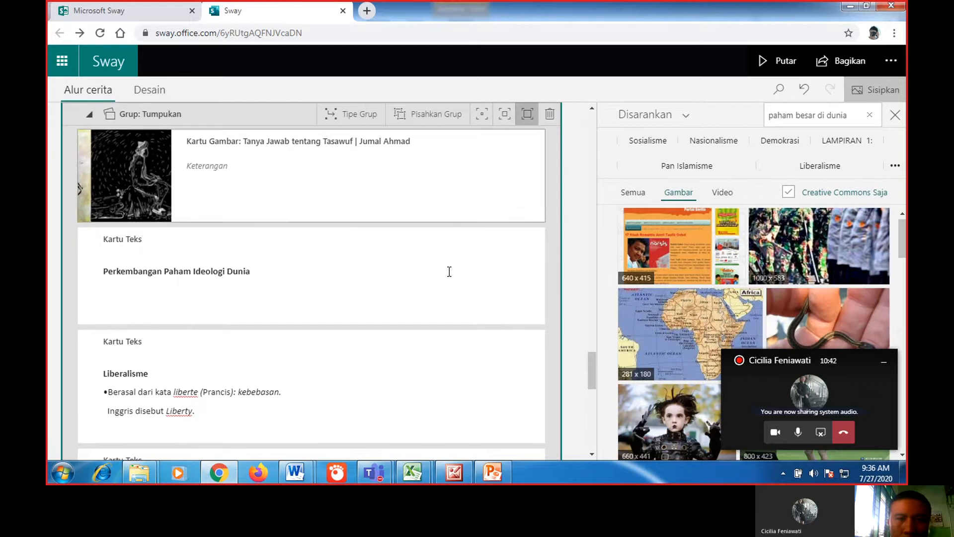
# - Play the Sway and look through it from the title image past the text sections to the card stack
pyautogui.click(766, 66)
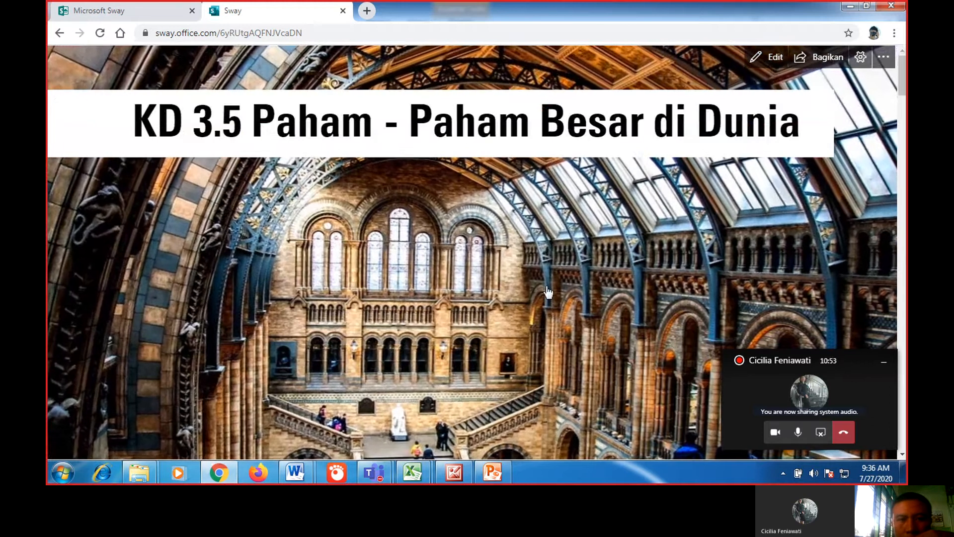
pyautogui.scroll(-5, 548, 292)
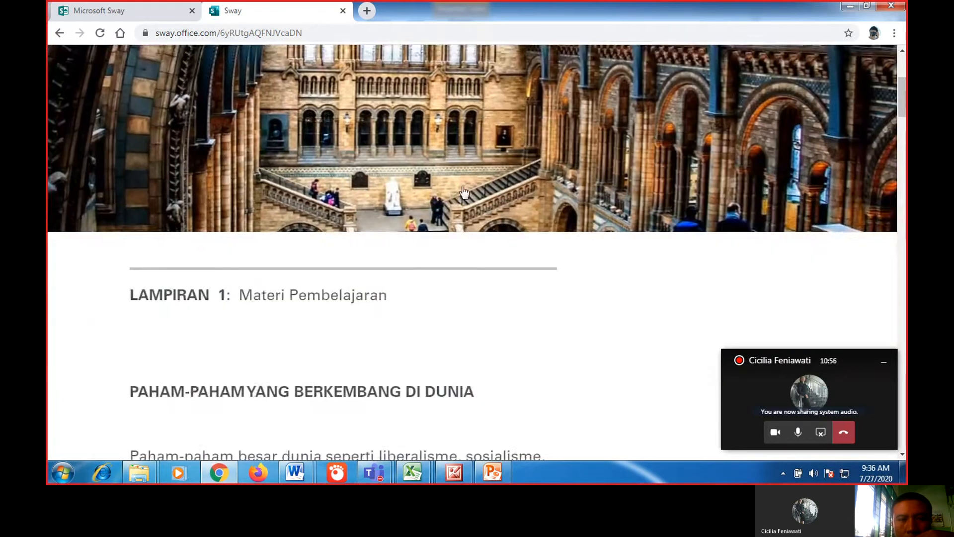
pyautogui.scroll(2, 421, 177)
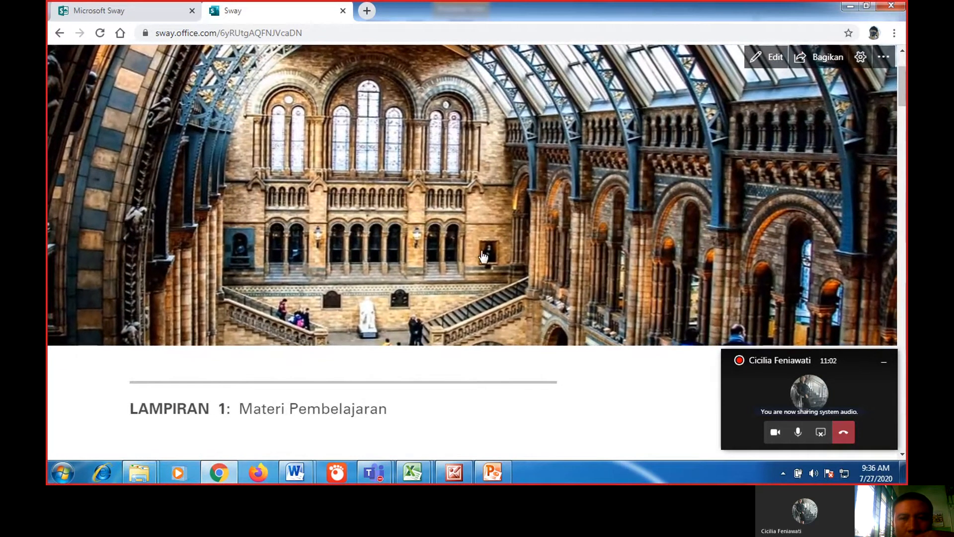
pyautogui.scroll(-5, 421, 358)
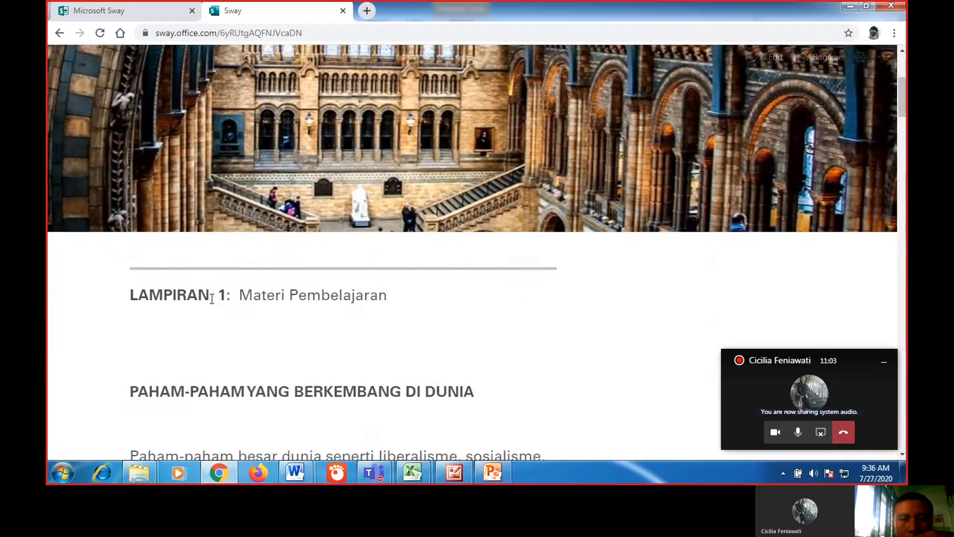
pyautogui.scroll(-12, 367, 311)
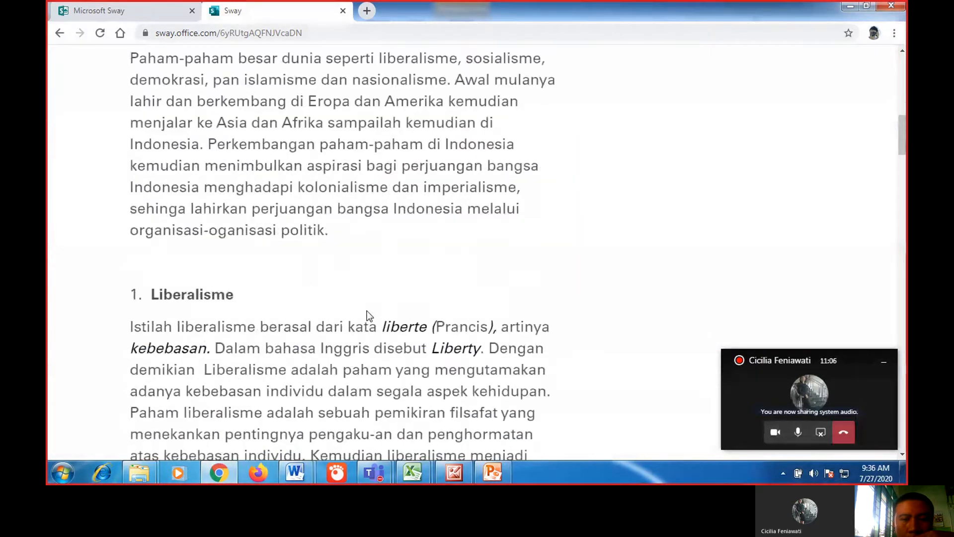
pyautogui.scroll(-20, 367, 312)
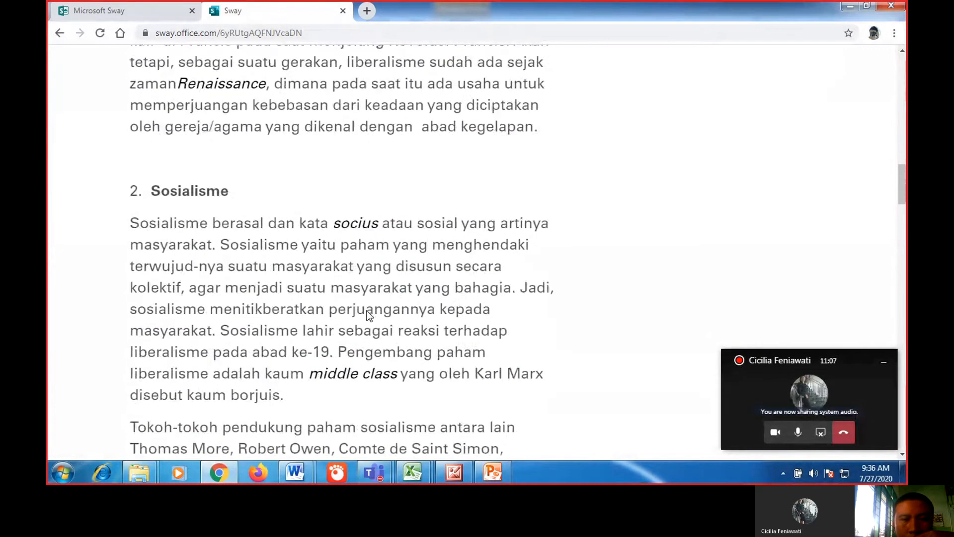
pyautogui.scroll(-20, 366, 311)
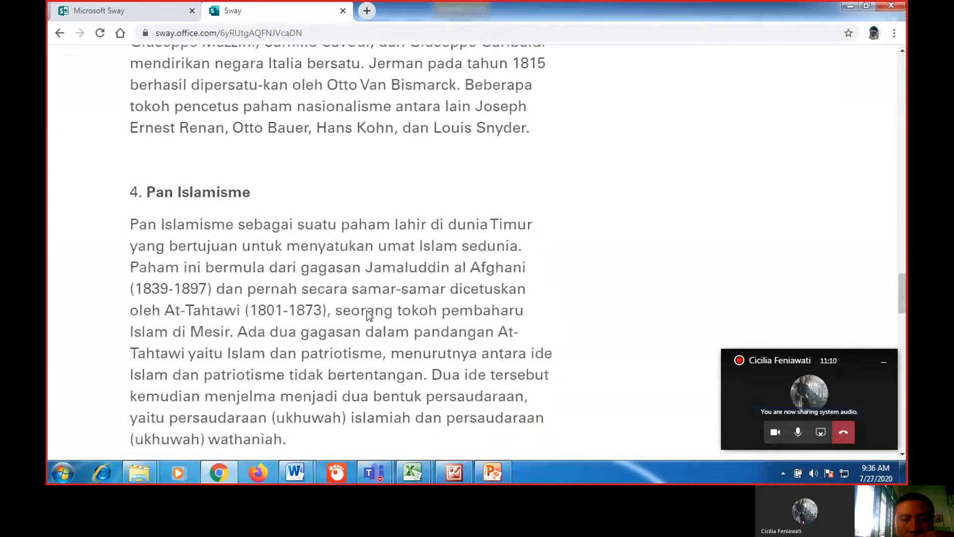
pyautogui.scroll(-12, 367, 316)
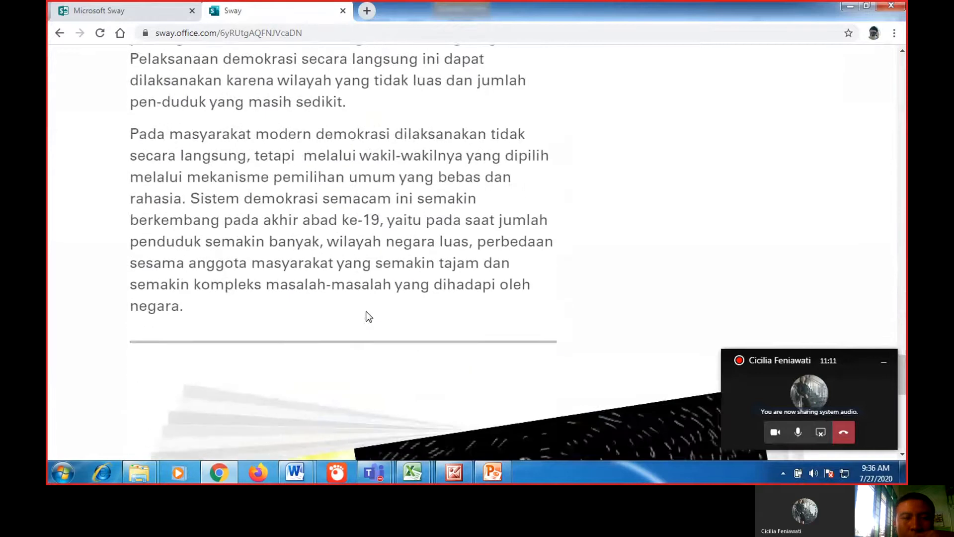
pyautogui.scroll(-1, 368, 288)
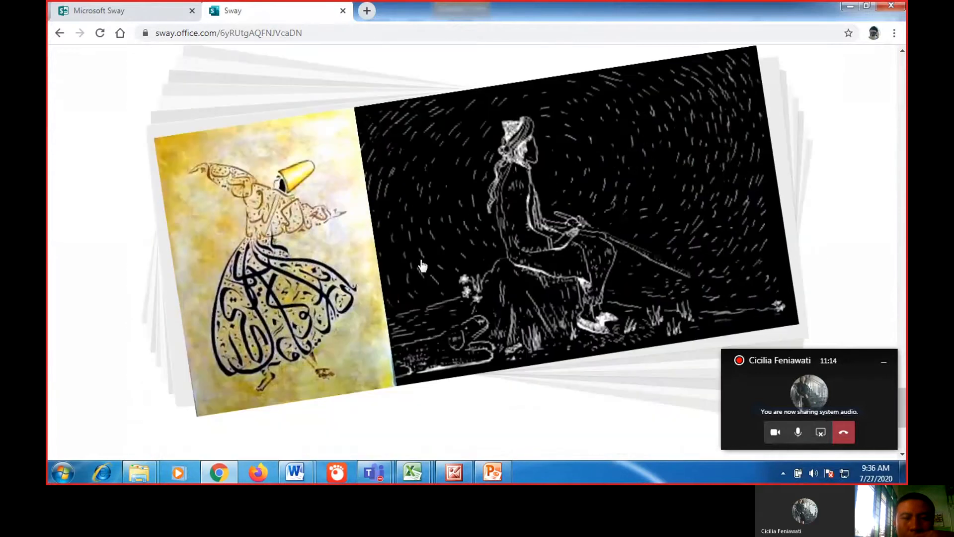
# - Flip through all the cards of the stack in the preview until the image card is on top again
pyautogui.click(530, 247)
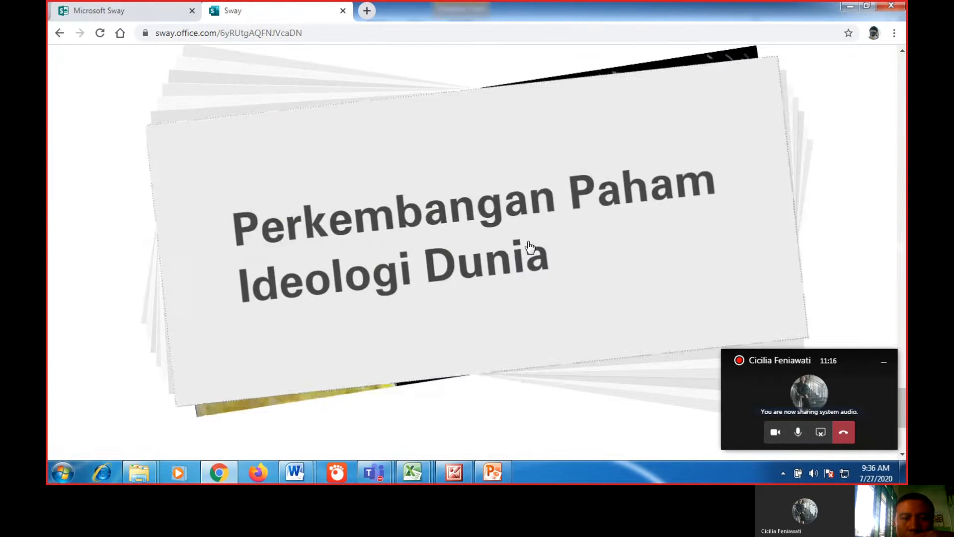
pyautogui.click(530, 247)
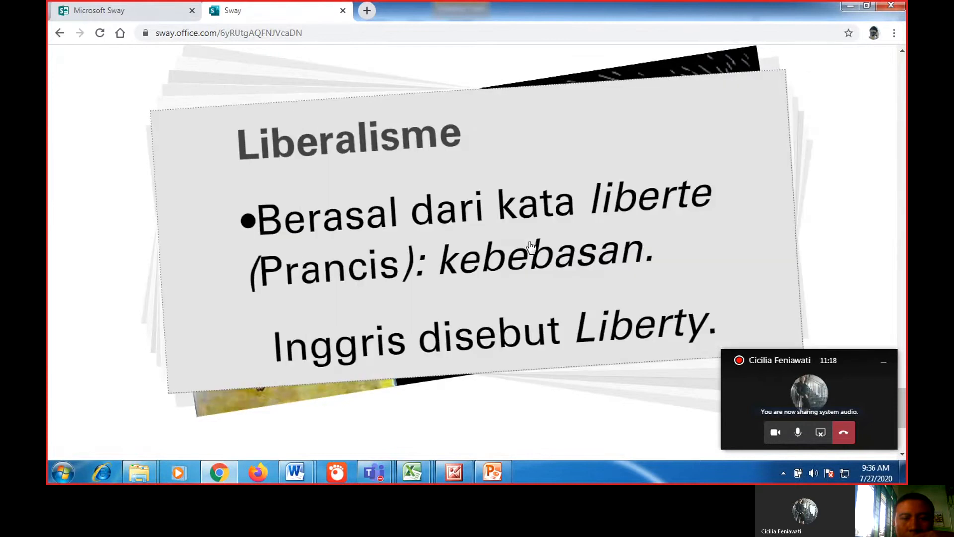
pyautogui.click(530, 247)
pyautogui.click(530, 247)
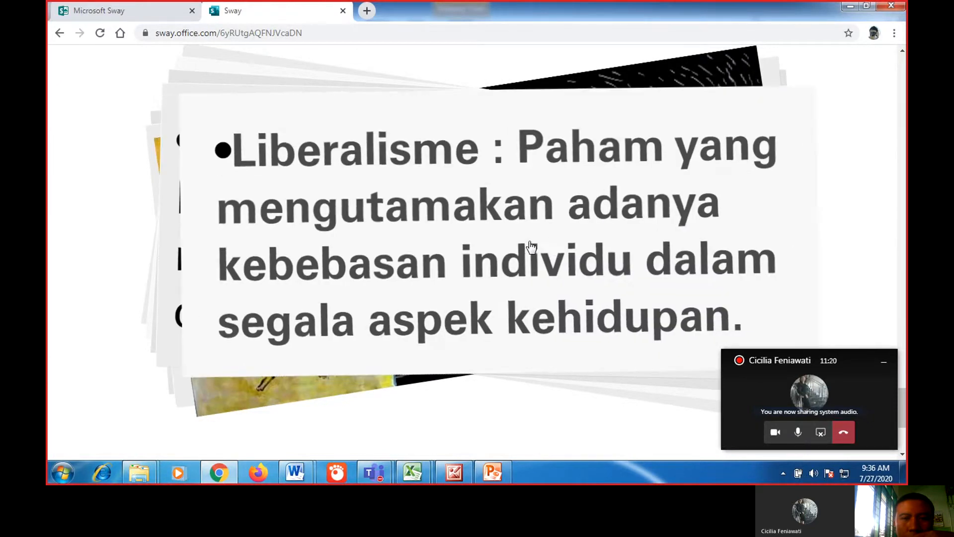
pyautogui.click(531, 247)
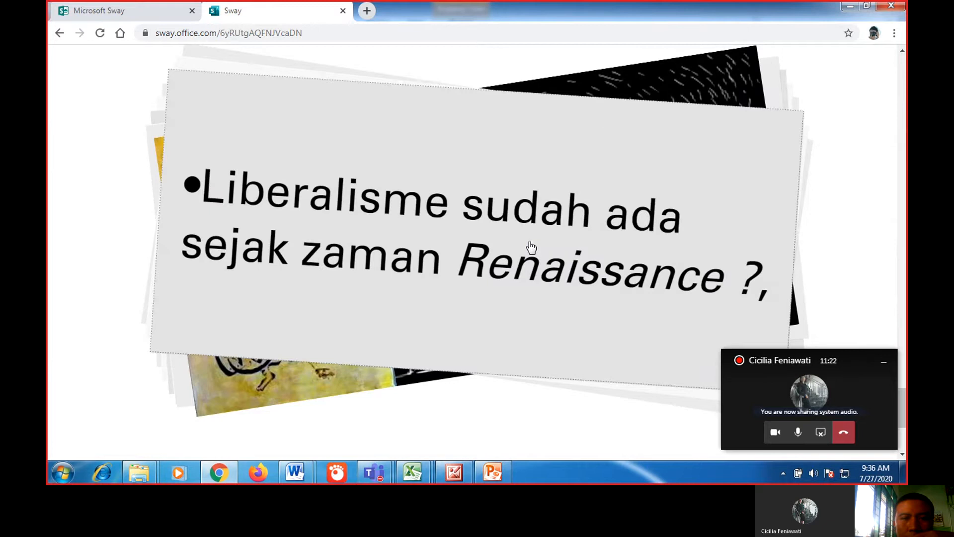
pyautogui.click(530, 247)
pyautogui.click(531, 247)
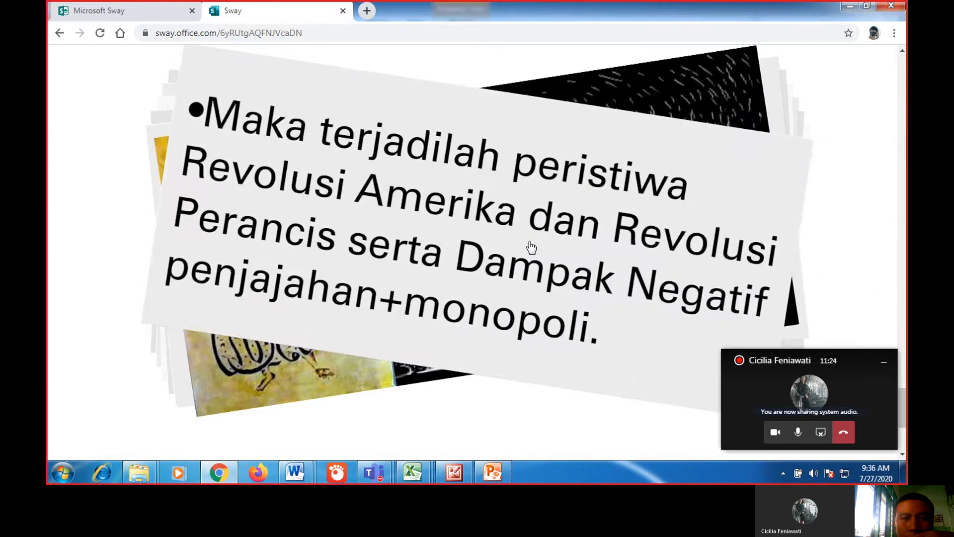
pyautogui.click(530, 247)
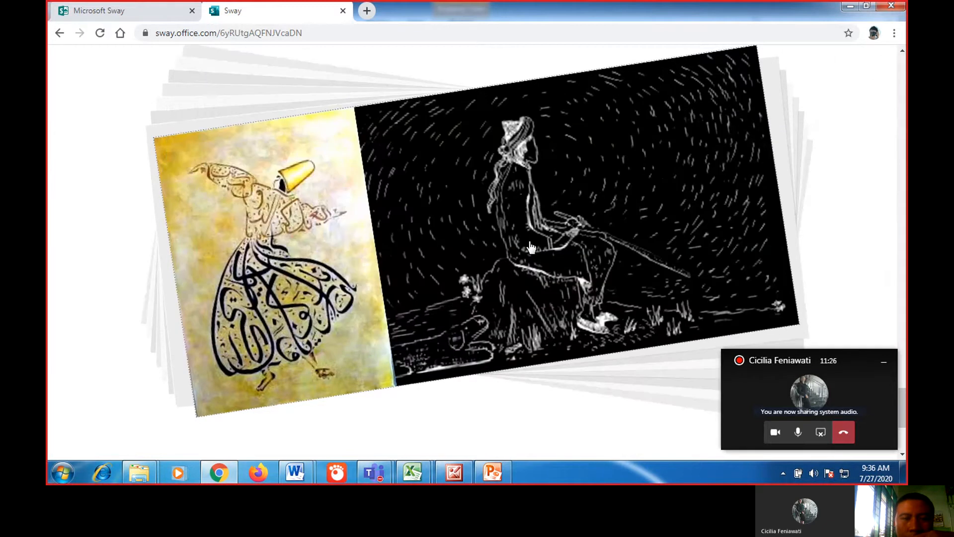
# - Check the area around the stack at the end of the preview and return to editing the Sway
pyautogui.scroll(4, 530, 246)
pyautogui.scroll(-5, 530, 246)
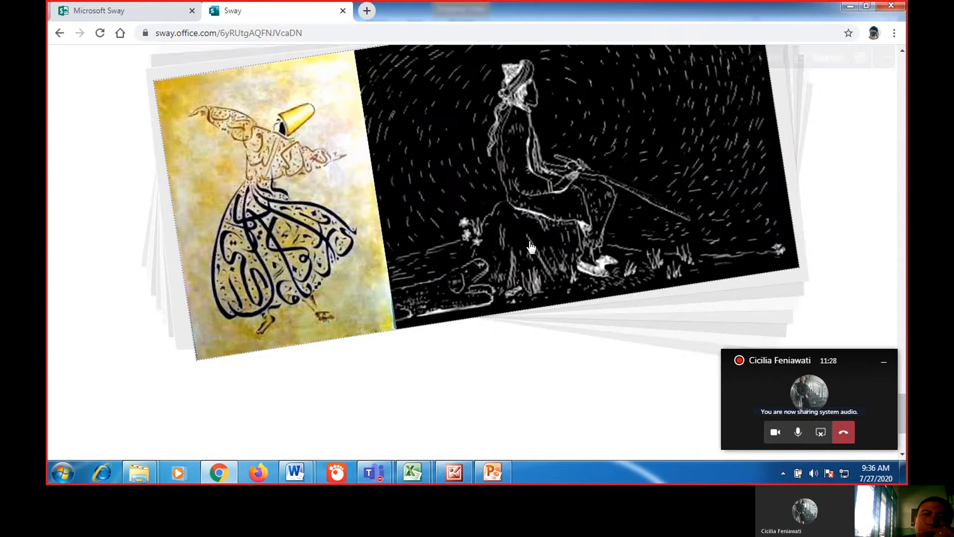
pyautogui.scroll(-5, 530, 246)
pyautogui.scroll(5, 590, 176)
pyautogui.click(764, 66)
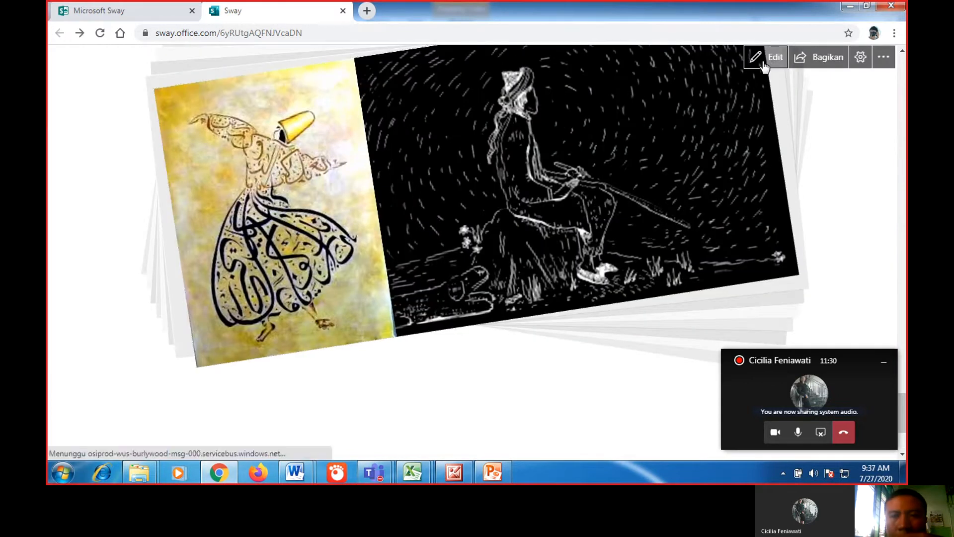
# - Add an empty video card at the end of the storyline, below the stack group
pyautogui.scroll(-5, 316, 328)
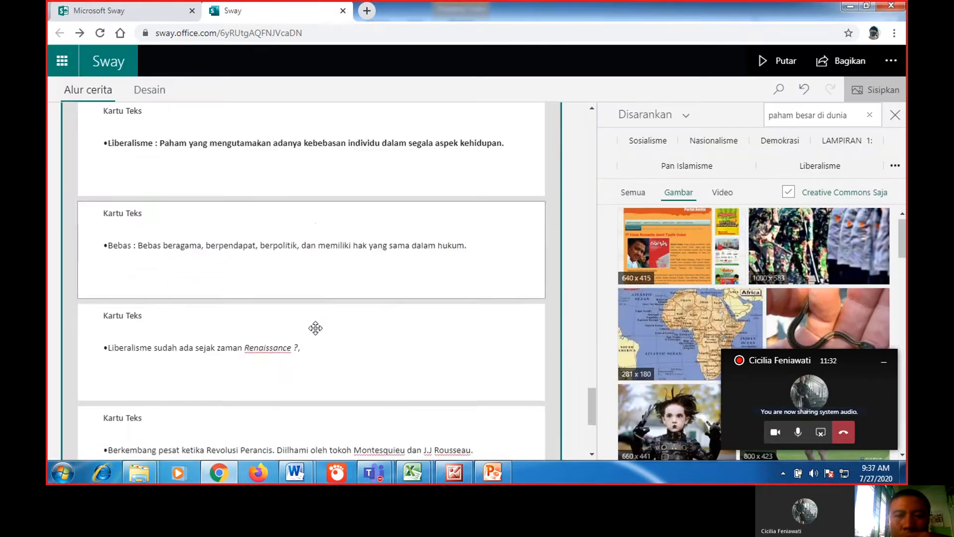
pyautogui.scroll(-5, 316, 327)
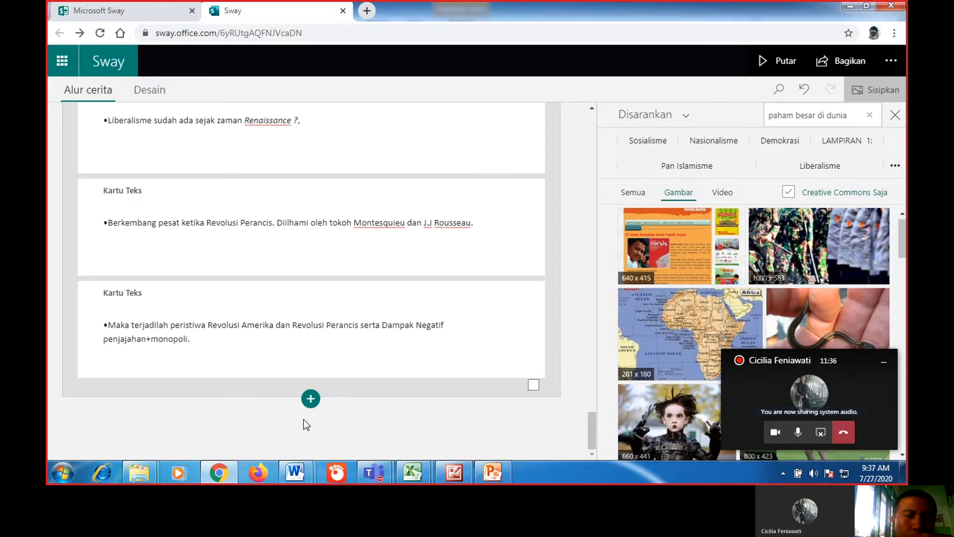
pyautogui.scroll(5, 330, 380)
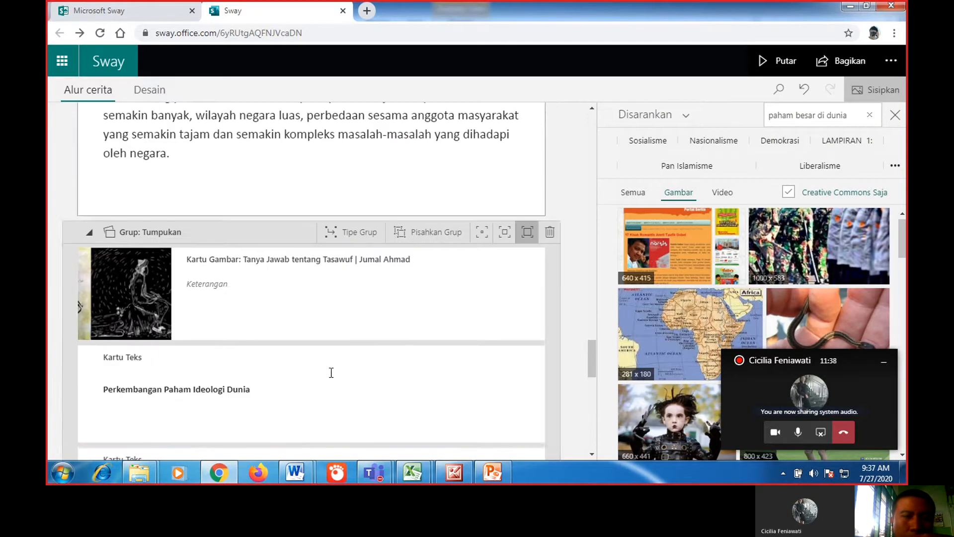
pyautogui.scroll(-5, 331, 372)
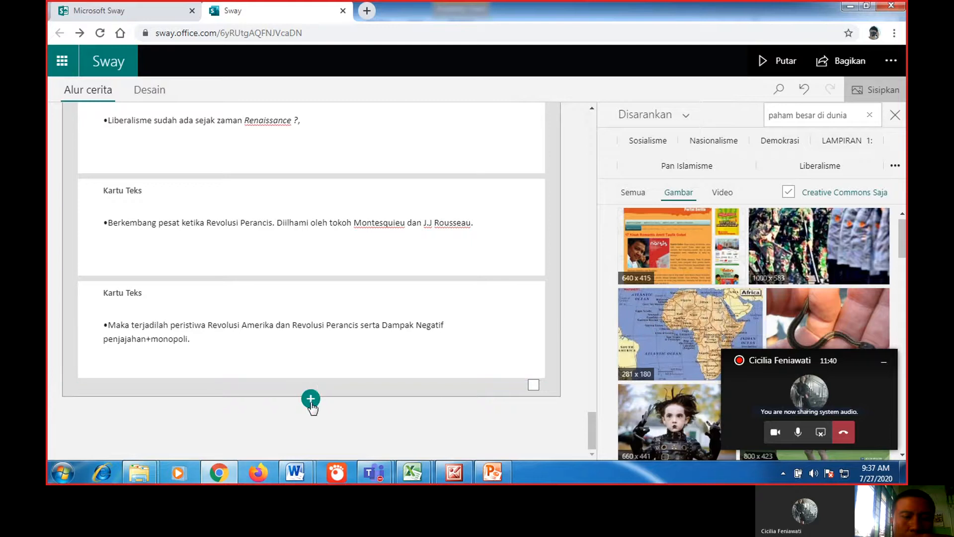
pyautogui.click(310, 399)
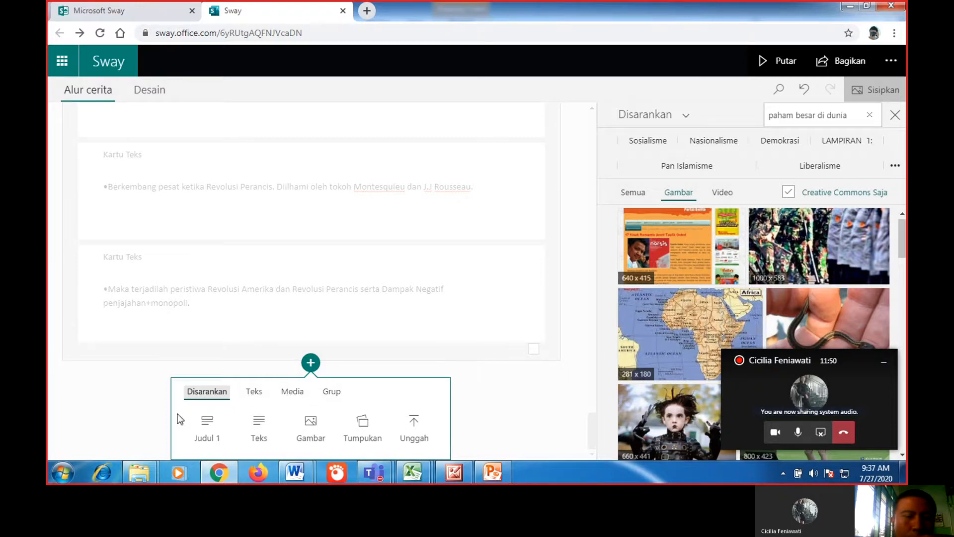
pyautogui.click(289, 397)
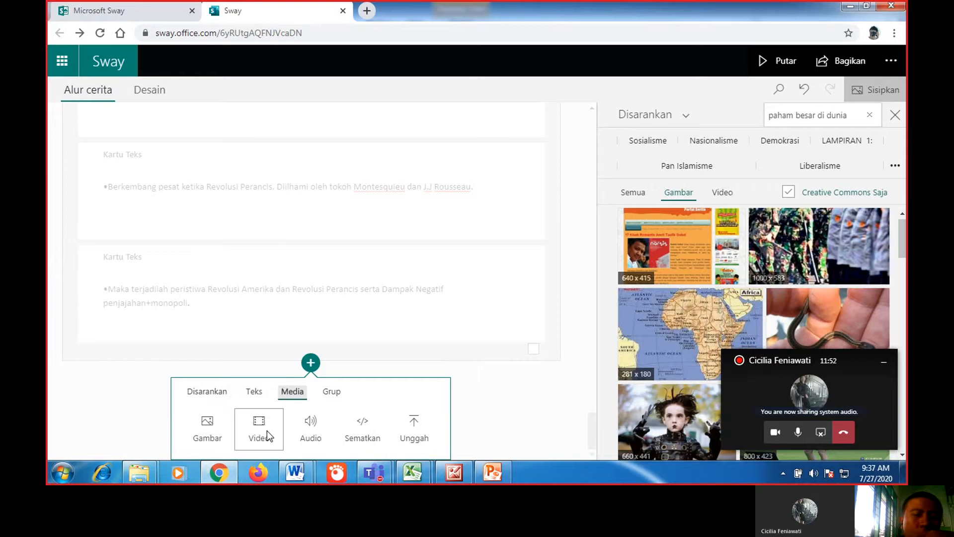
pyautogui.click(265, 428)
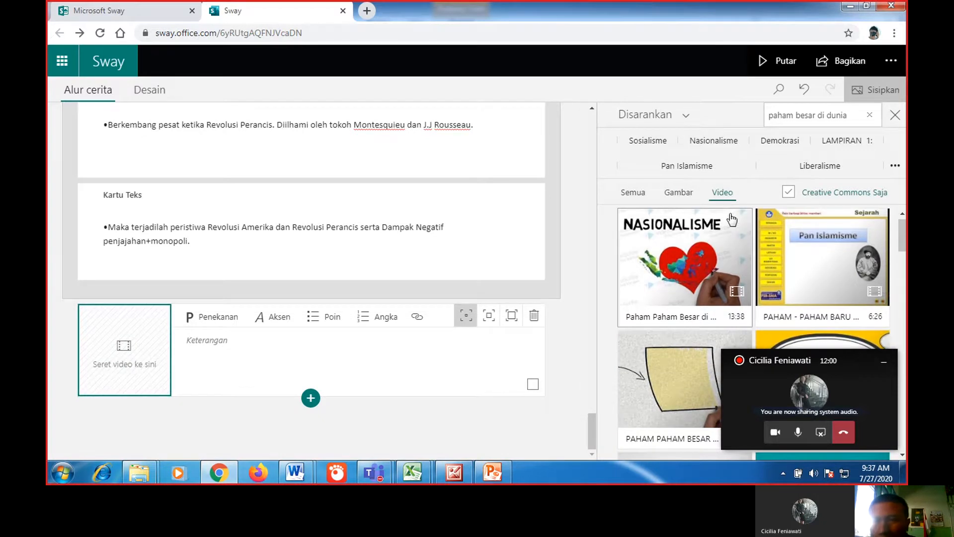
# - Clear the media search text and place the suggested 13:38 "Paham Paham Besar di..." video with the NASIONALISME thumbnail in the video card
pyautogui.click(811, 114)
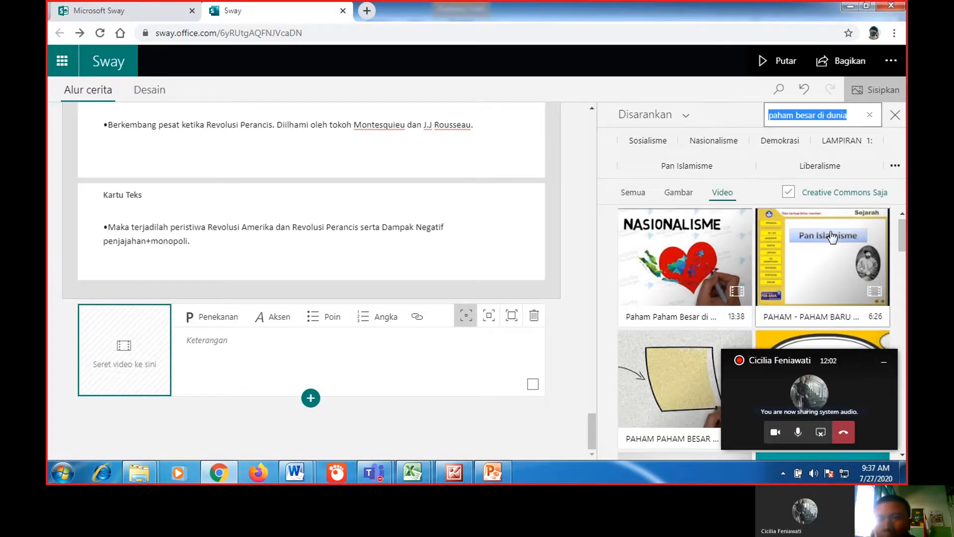
pyautogui.press('BackSpace')
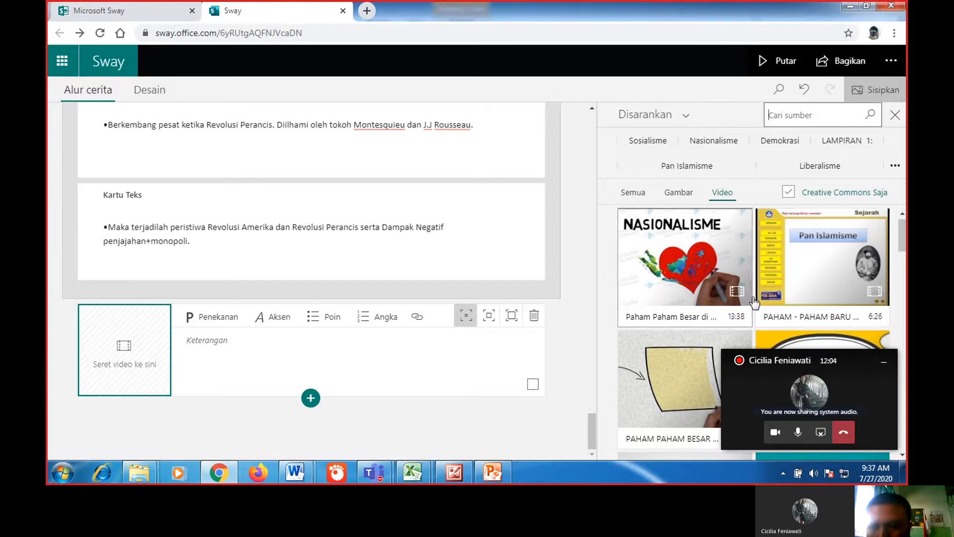
pyautogui.click(695, 258)
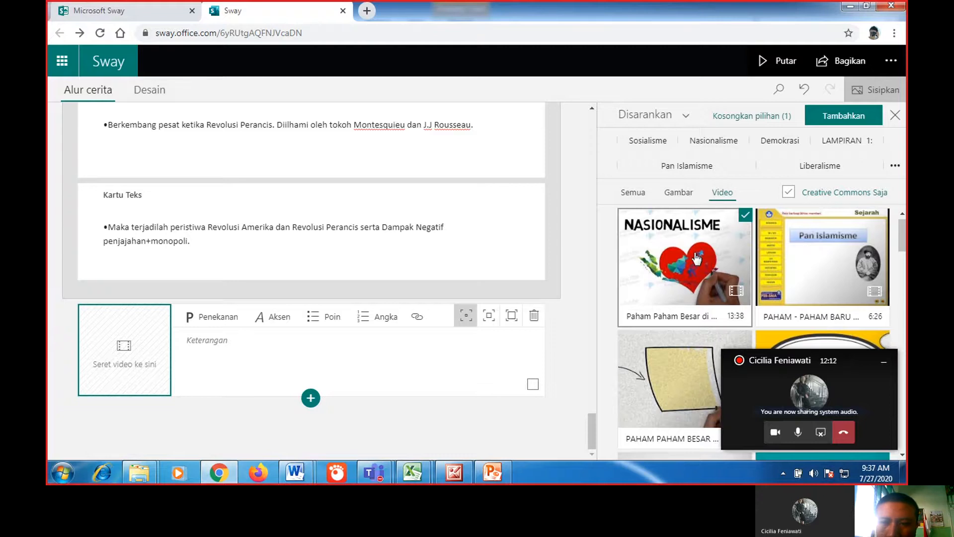
pyautogui.moveTo(696, 258); pyautogui.dragTo(122, 336)
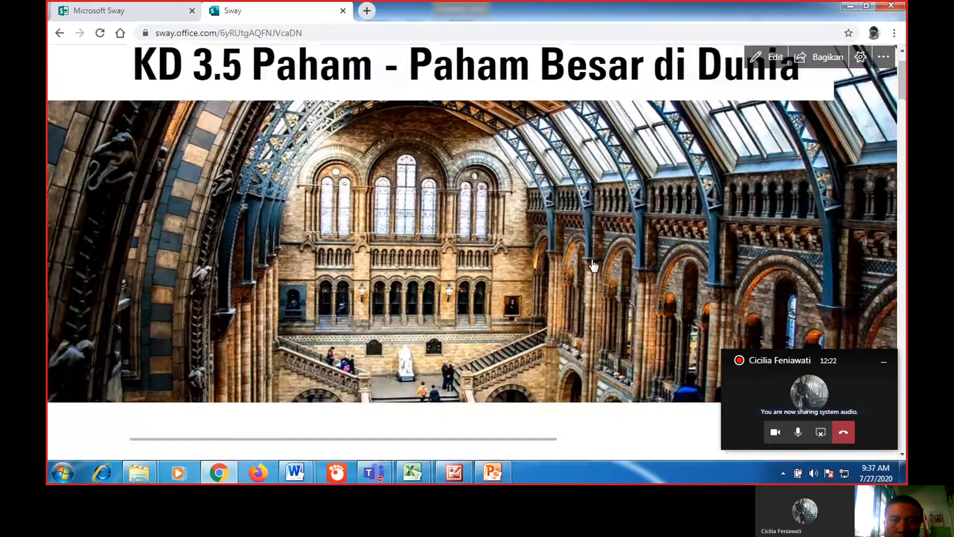
# - Look through the played Sway from the title image to the video at the end, flipping one card of the stack
pyautogui.scroll(-15, 592, 266)
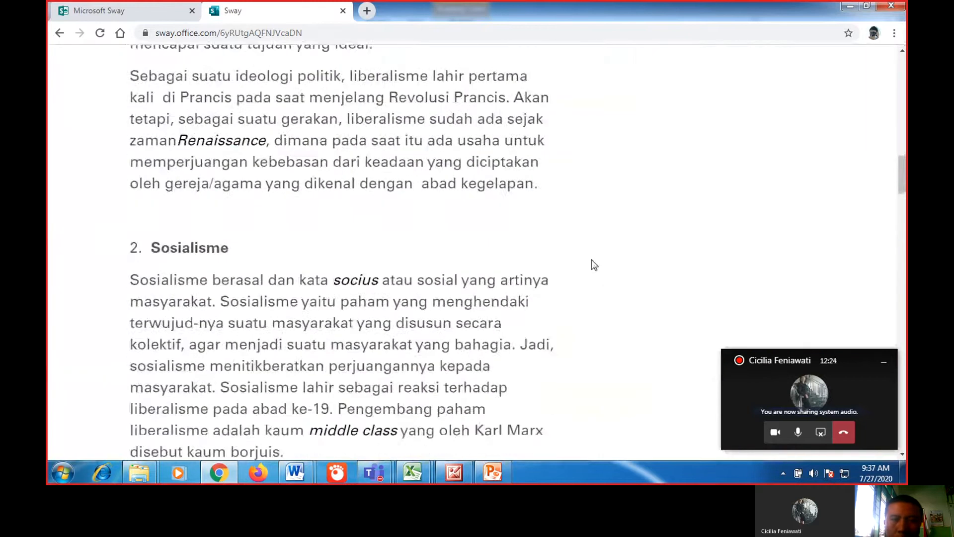
pyautogui.scroll(-15, 591, 260)
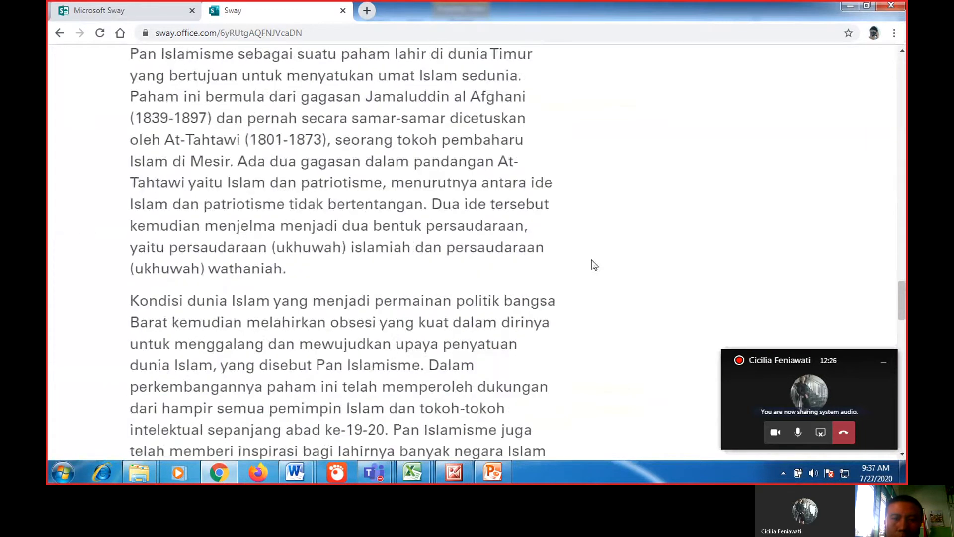
pyautogui.scroll(-15, 594, 265)
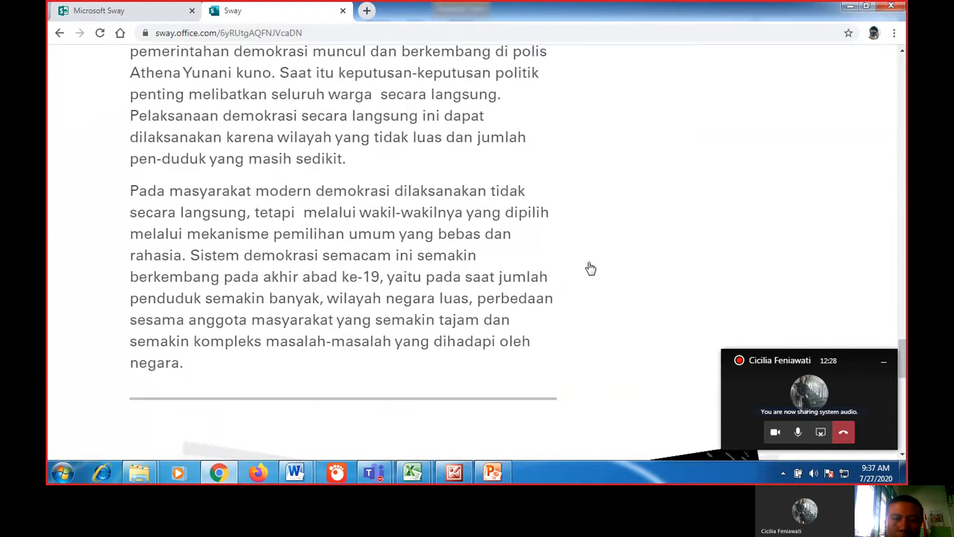
pyautogui.scroll(-5, 591, 268)
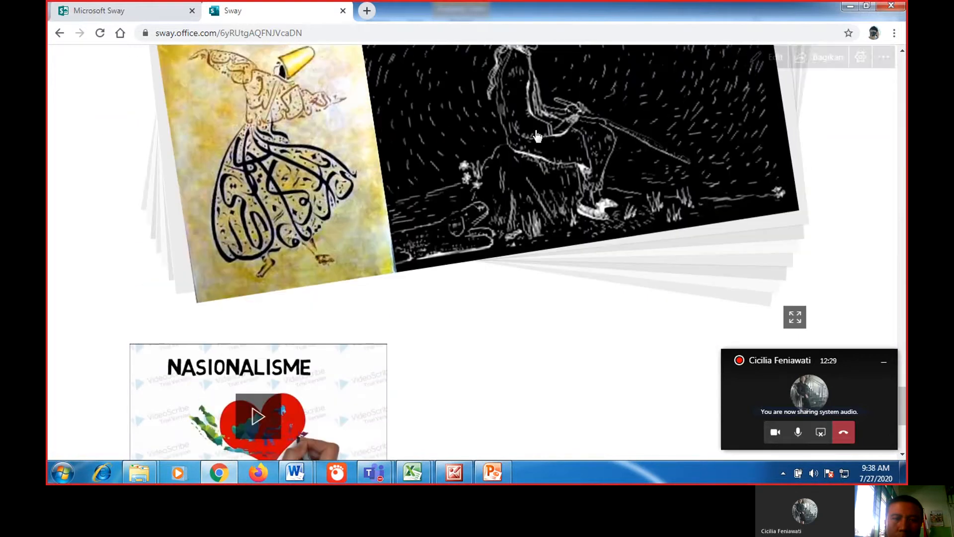
pyautogui.click(537, 136)
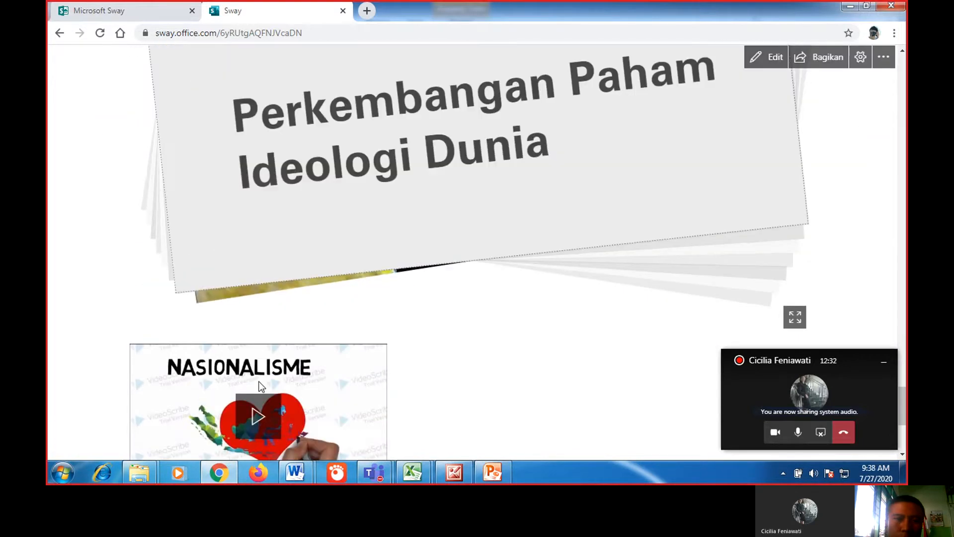
pyautogui.scroll(-2, 262, 387)
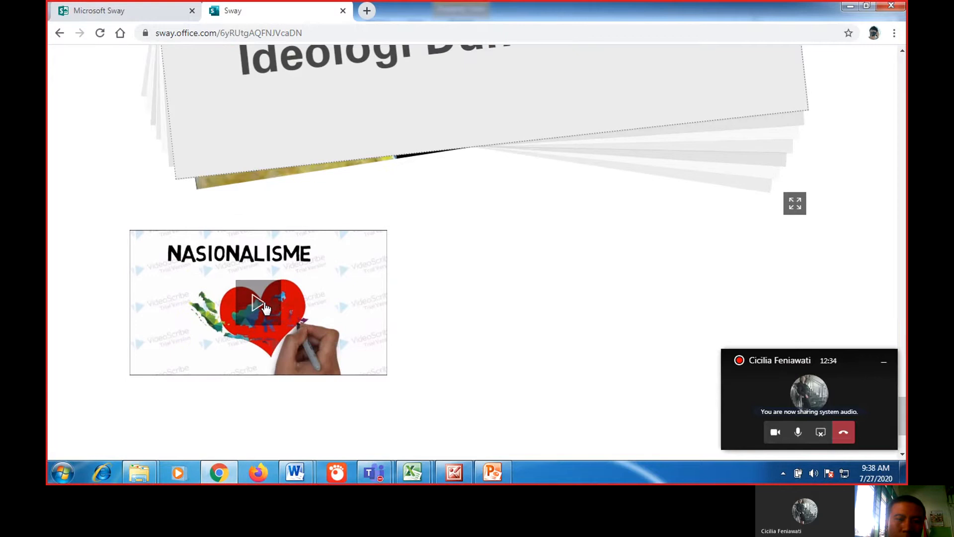
# - Play the start of the NASIONALISME video in the preview and pause it
pyautogui.click(266, 307)
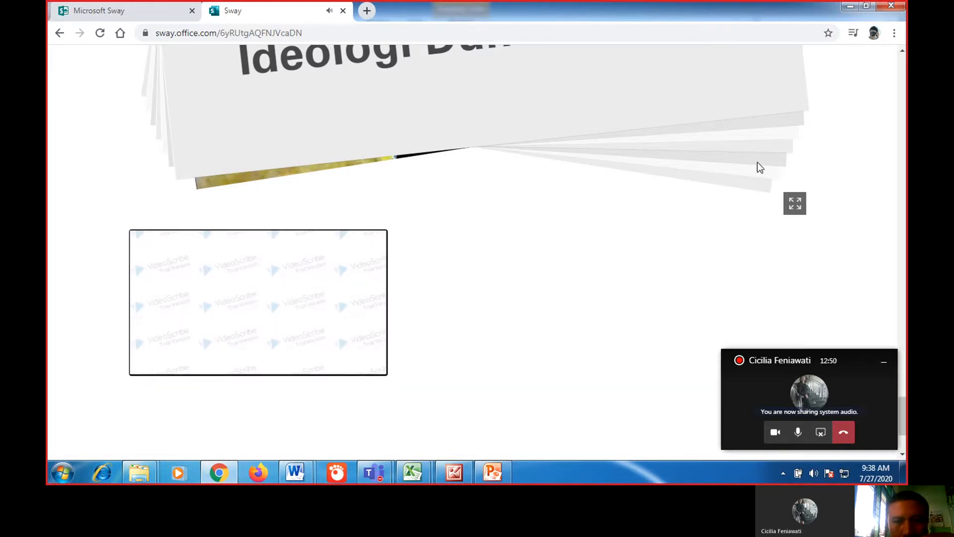
pyautogui.click(152, 363)
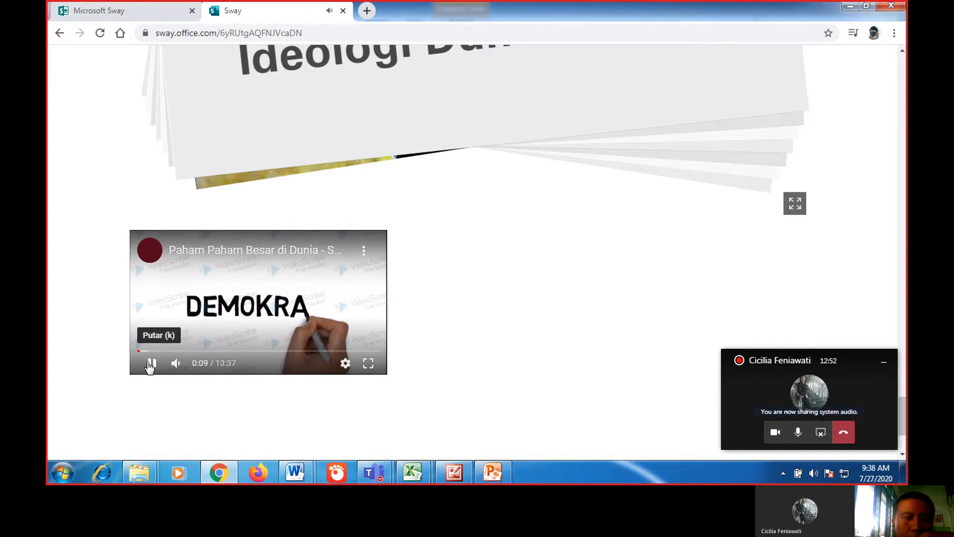
pyautogui.scroll(17, 738, 96)
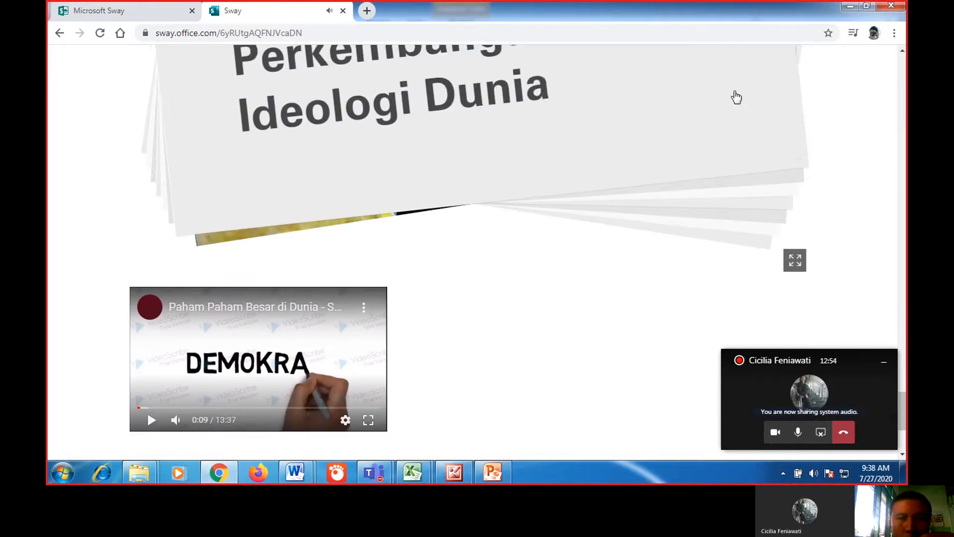
# - Return to editing the Sway and give the video card the medium emphasis level
pyautogui.click(771, 61)
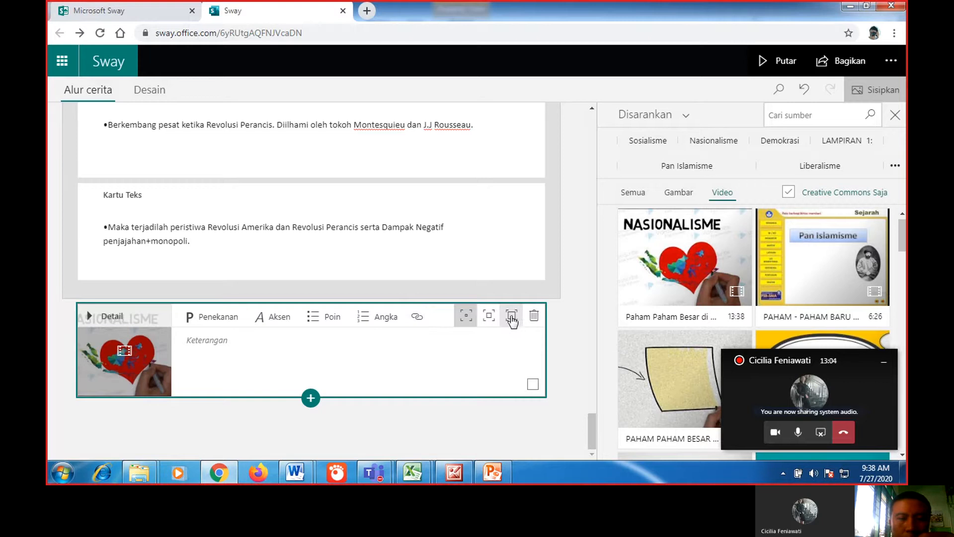
pyautogui.click(489, 316)
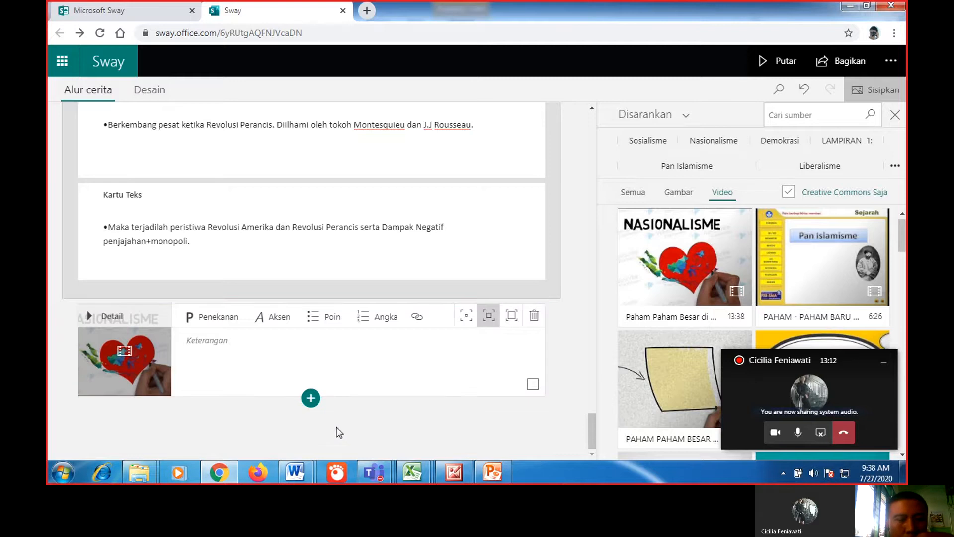
# - Add an embed card (Sematkan) below the video card at the end of the storyline
pyautogui.click(313, 399)
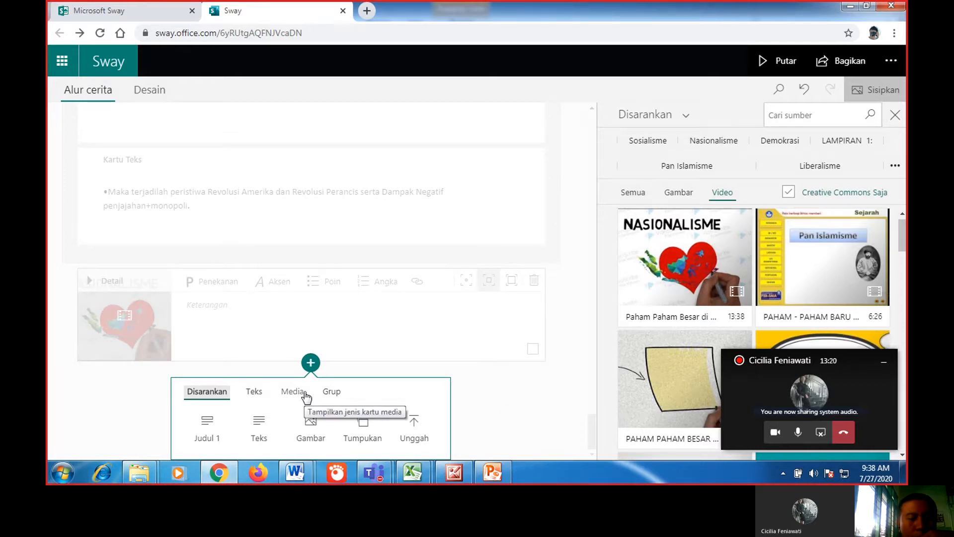
pyautogui.click(254, 393)
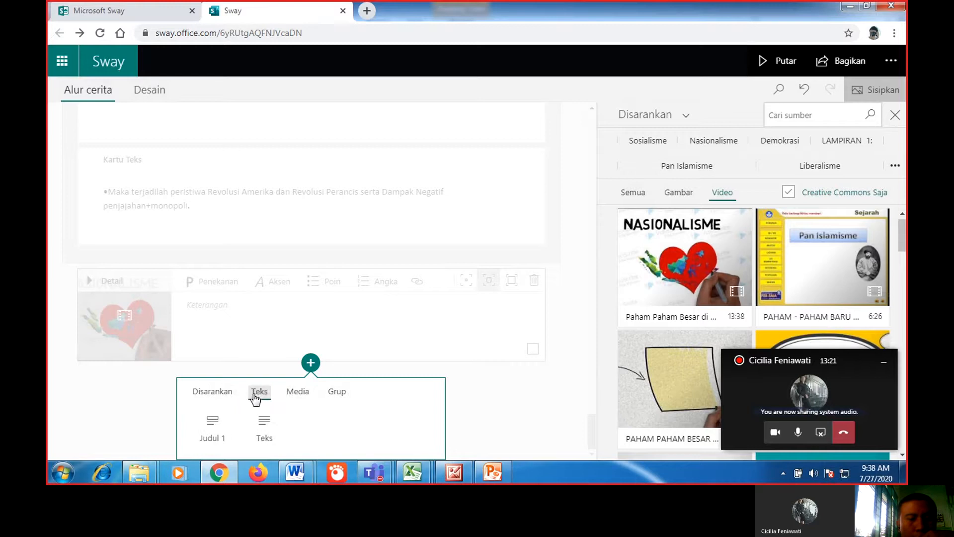
pyautogui.click(298, 393)
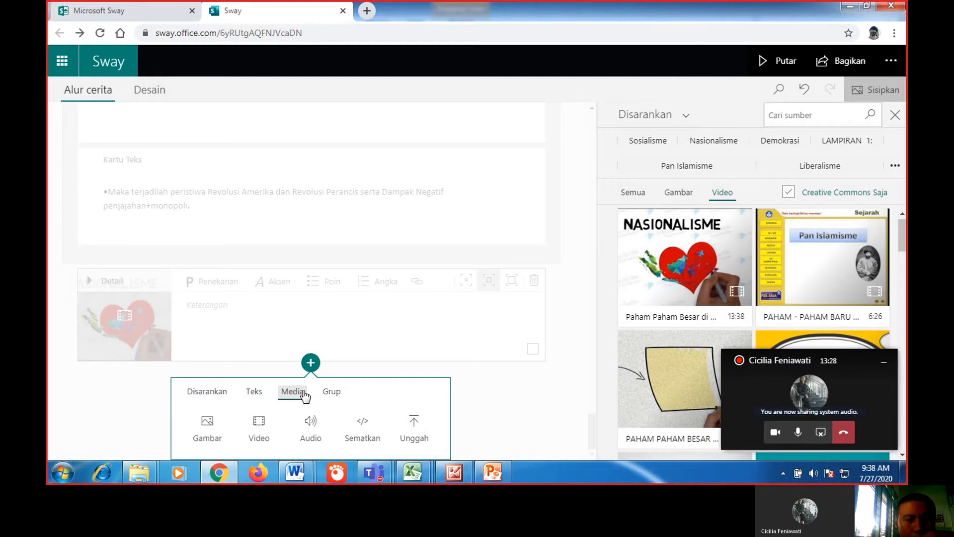
pyautogui.click(363, 424)
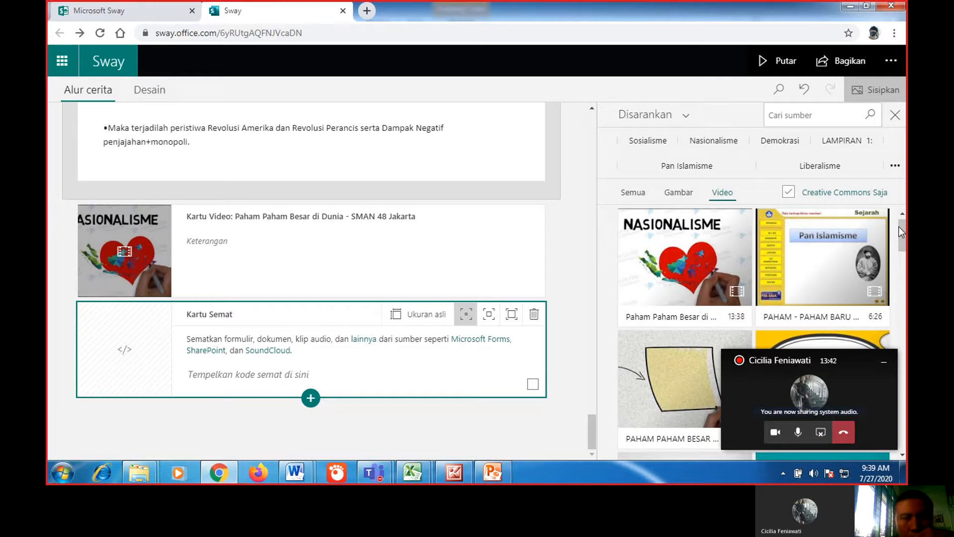
# - Go to office.com in a new browser tab and open Microsoft Forms from there
pyautogui.click(368, 10)
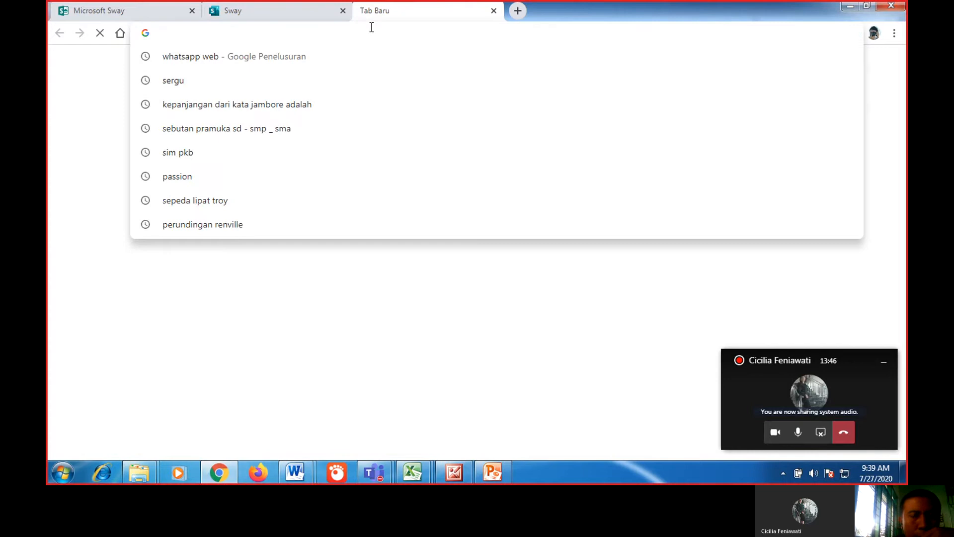
pyautogui.write('office.com')
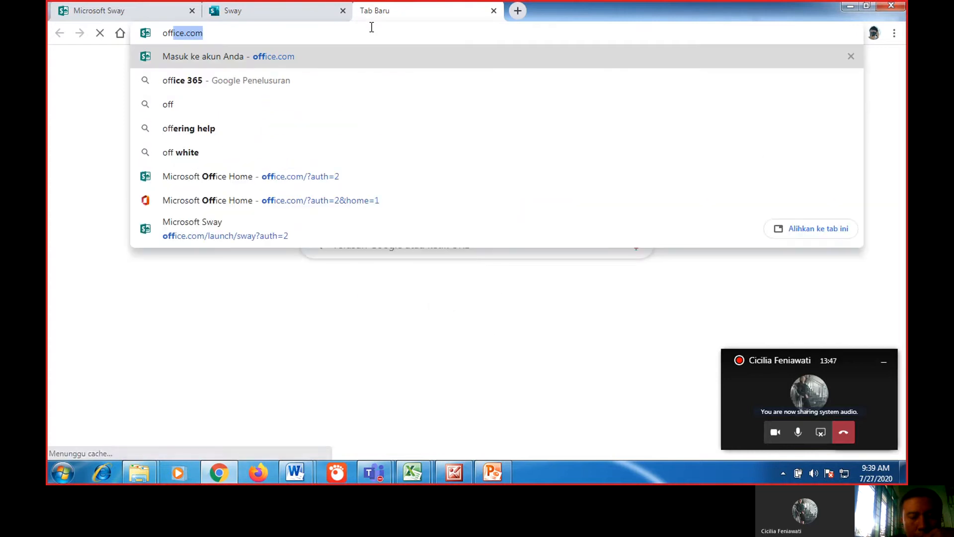
pyautogui.press('Return')
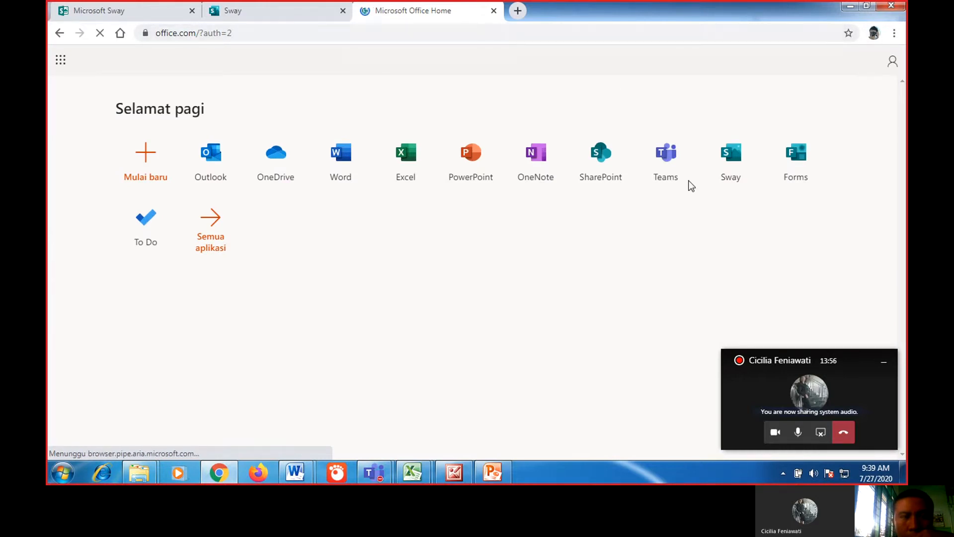
pyautogui.click(794, 166)
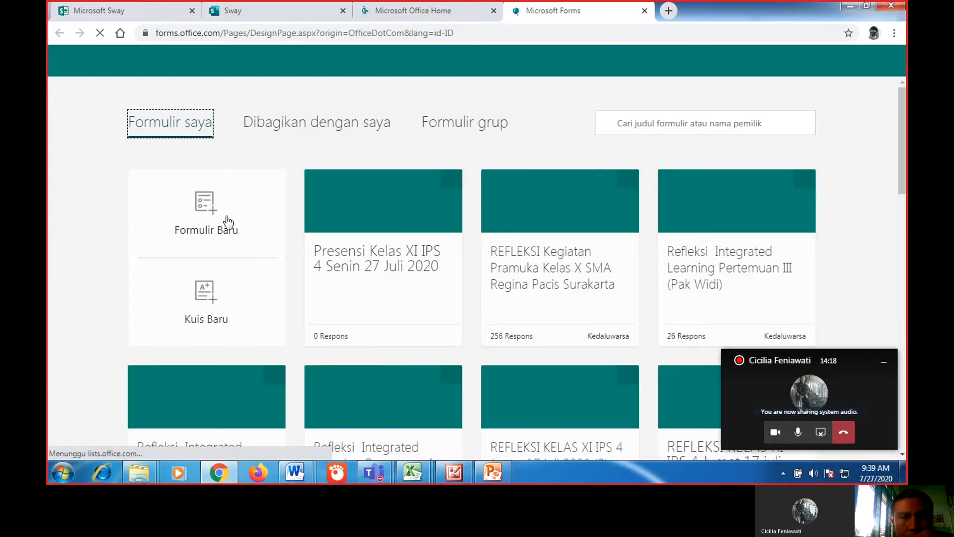
# - Create a new form titled "REFLEKSI PEMBELAJARAN SEJARAH MINAT KD 3.5"
pyautogui.click(204, 205)
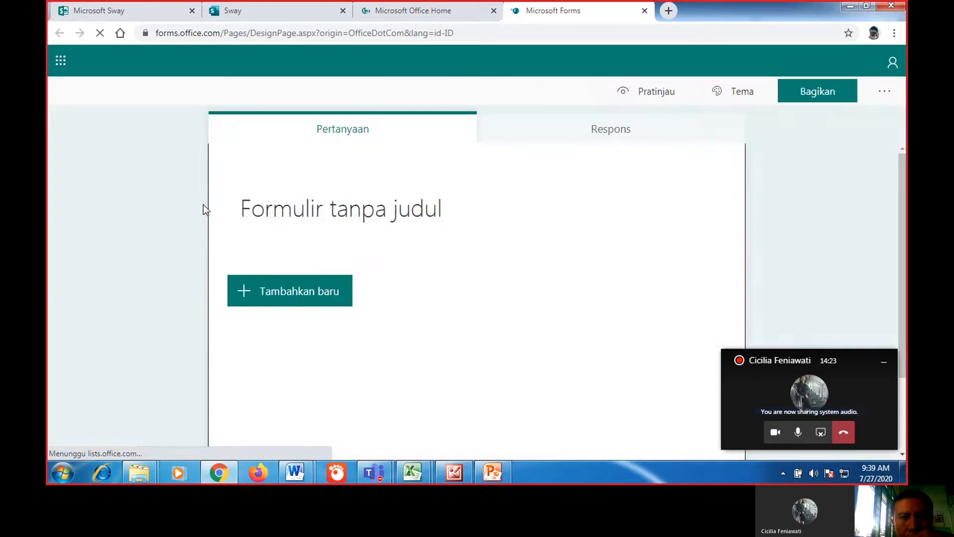
pyautogui.click(272, 209)
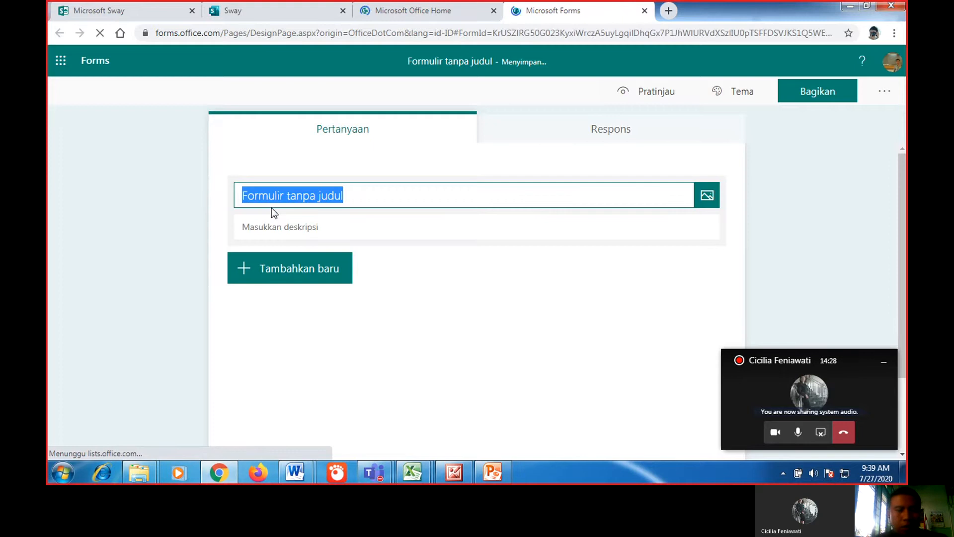
pyautogui.write('REF')
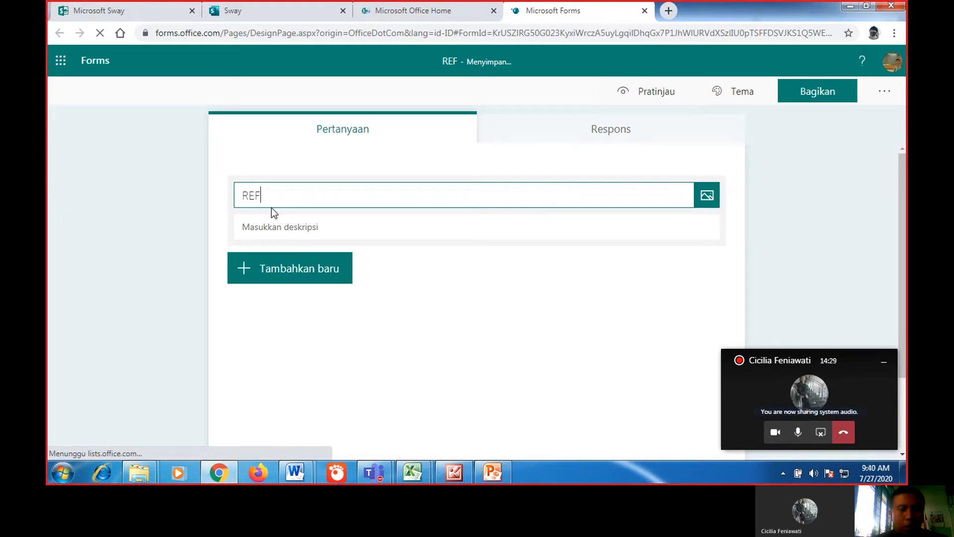
pyautogui.write('LEKSI PEM')
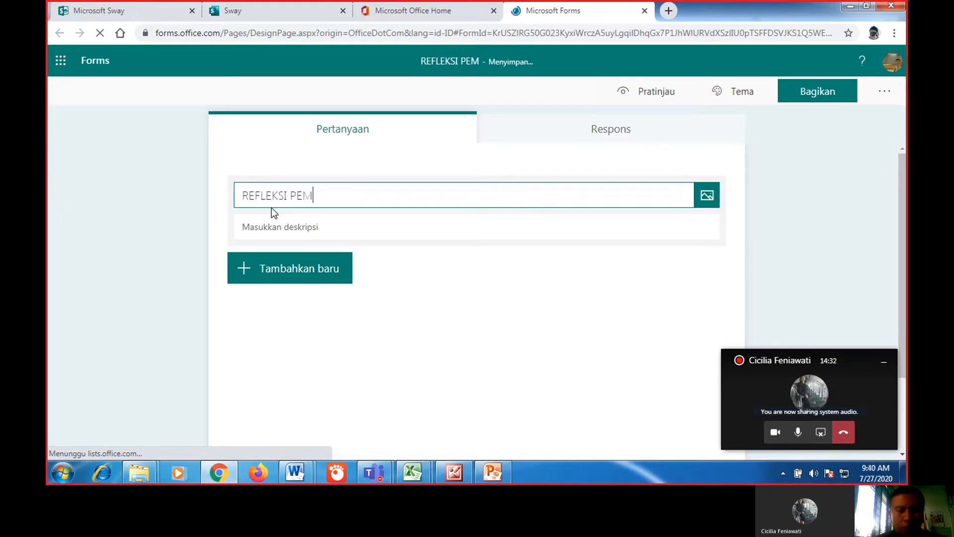
pyautogui.write('BELAJARAN S')
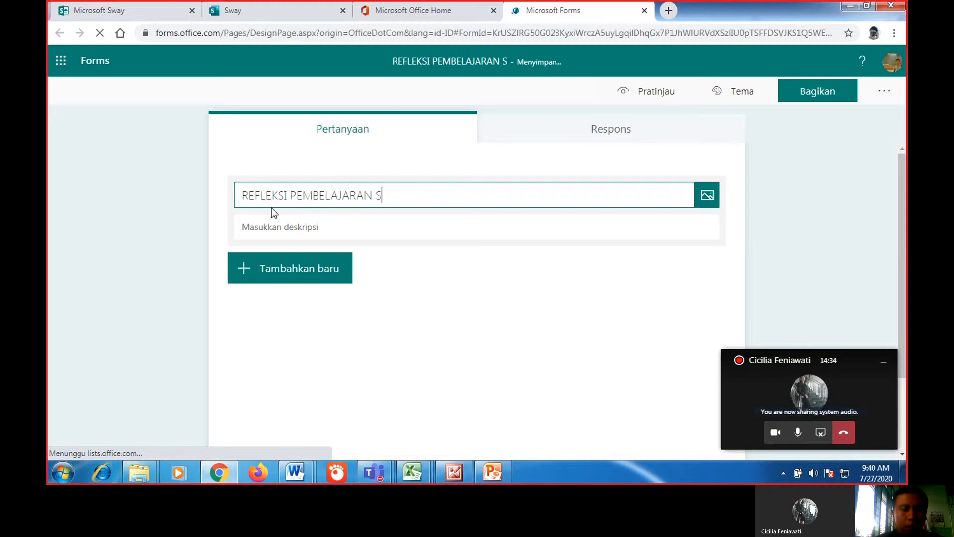
pyautogui.write('EJARAH MIN')
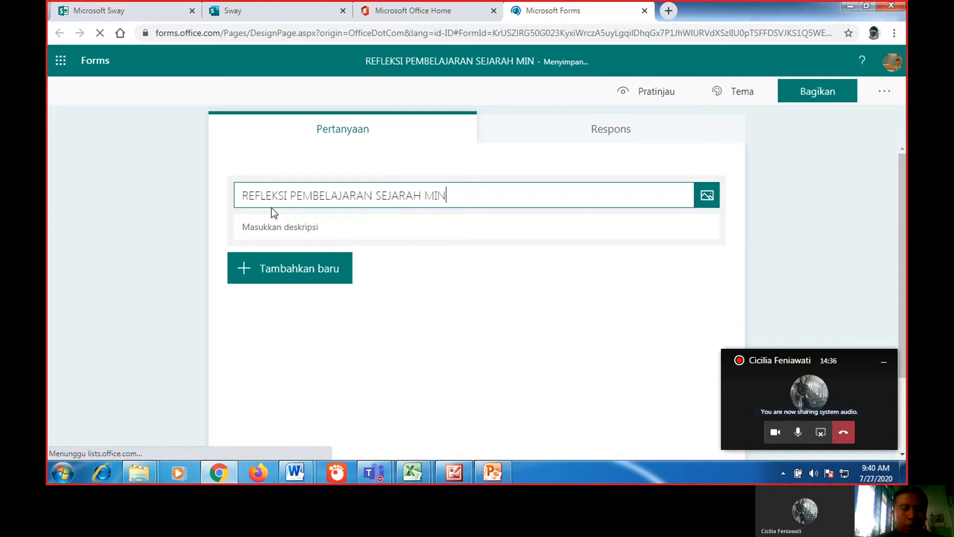
pyautogui.write('AT KD 3.5')
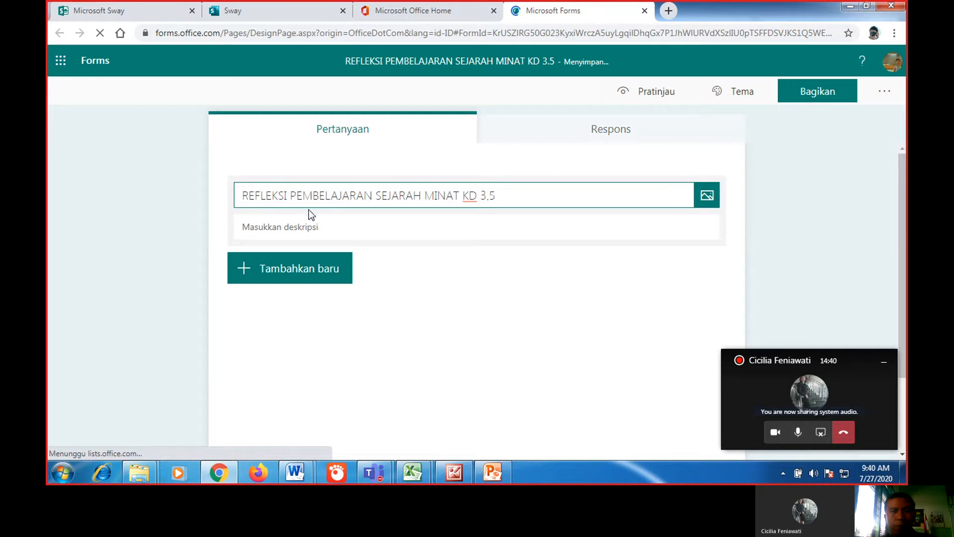
pyautogui.click(313, 222)
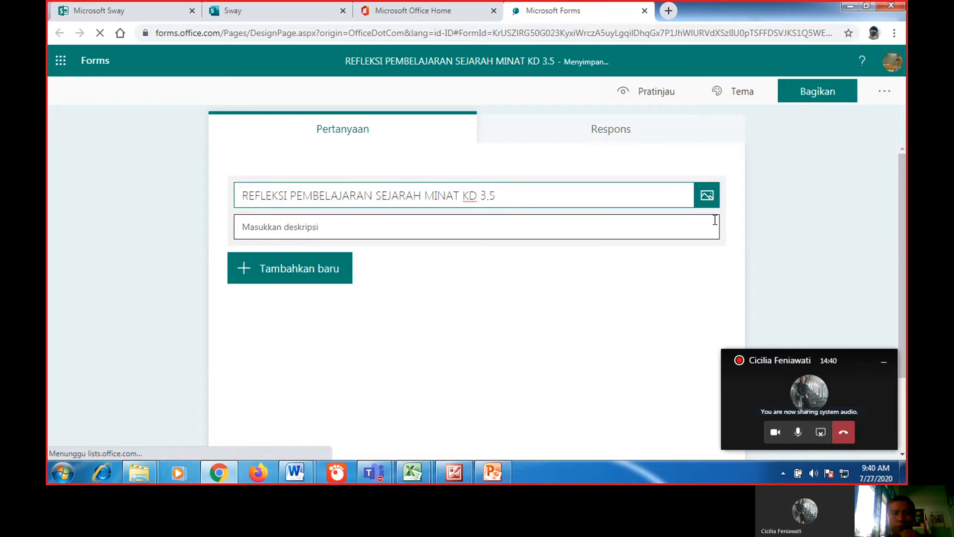
# - Add a text question (Teks) reading "Nama Lengkap:" and make it required (Harus Diisi)
pyautogui.click(303, 271)
pyautogui.click(368, 270)
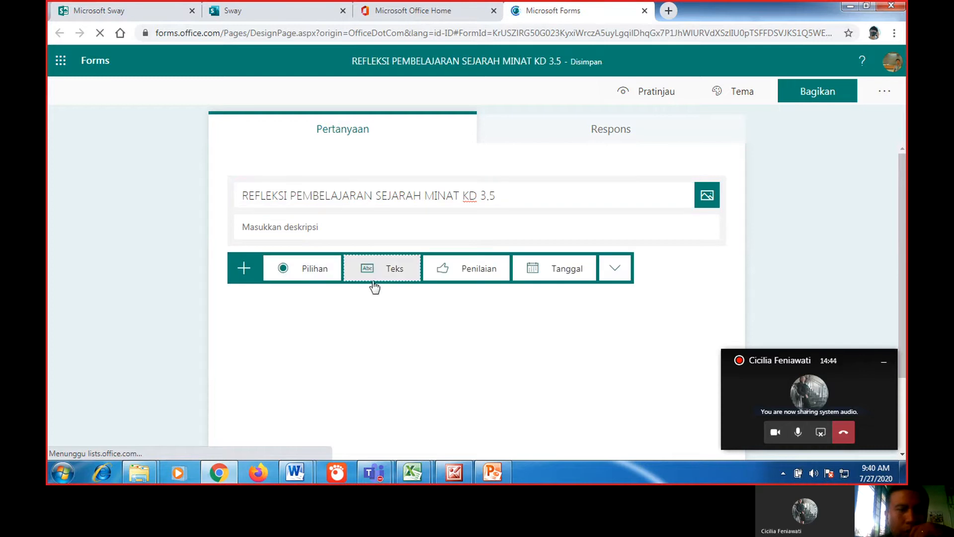
pyautogui.write('Nama Lengkap:')
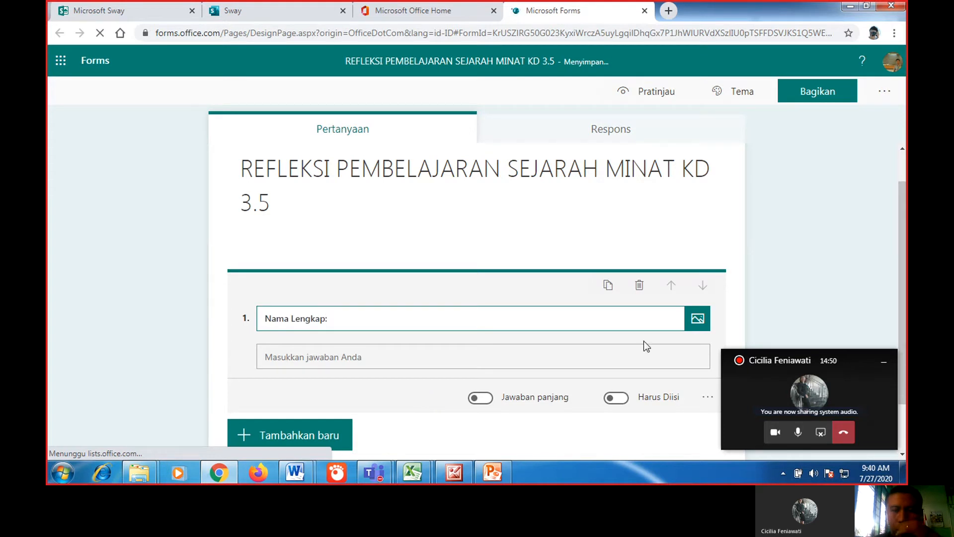
pyautogui.click(620, 400)
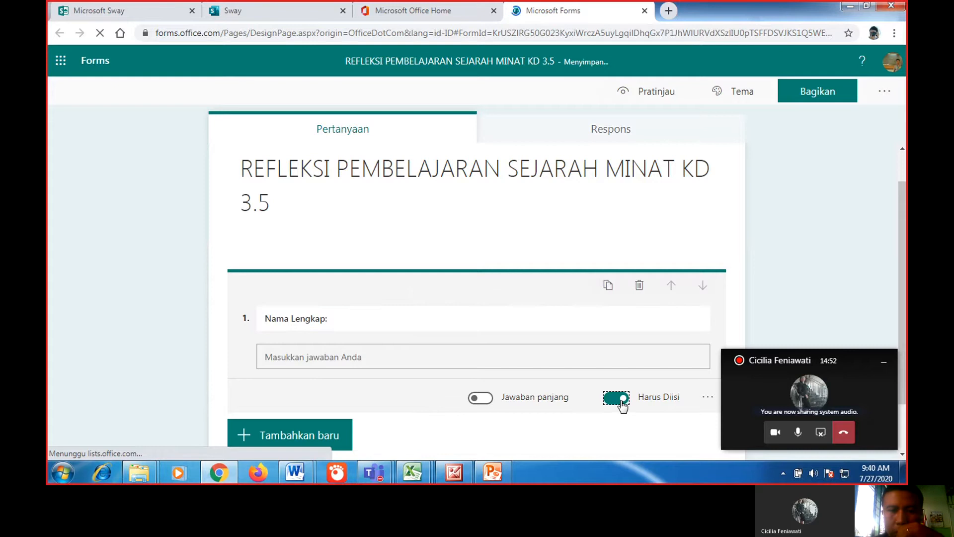
# - Add a choice question (Pilihan) below the name question, with the question text "Kelas :"
pyautogui.scroll(-1, 463, 342)
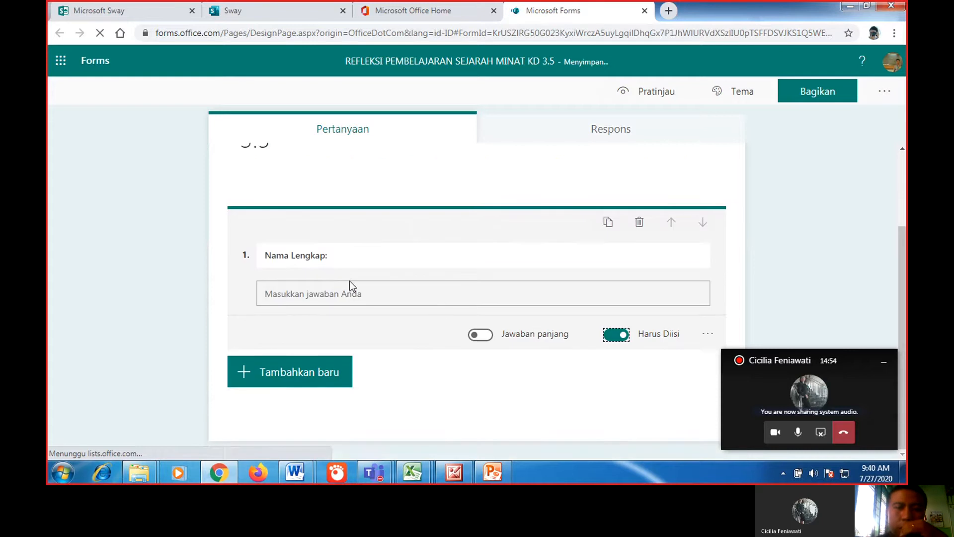
pyautogui.click(324, 379)
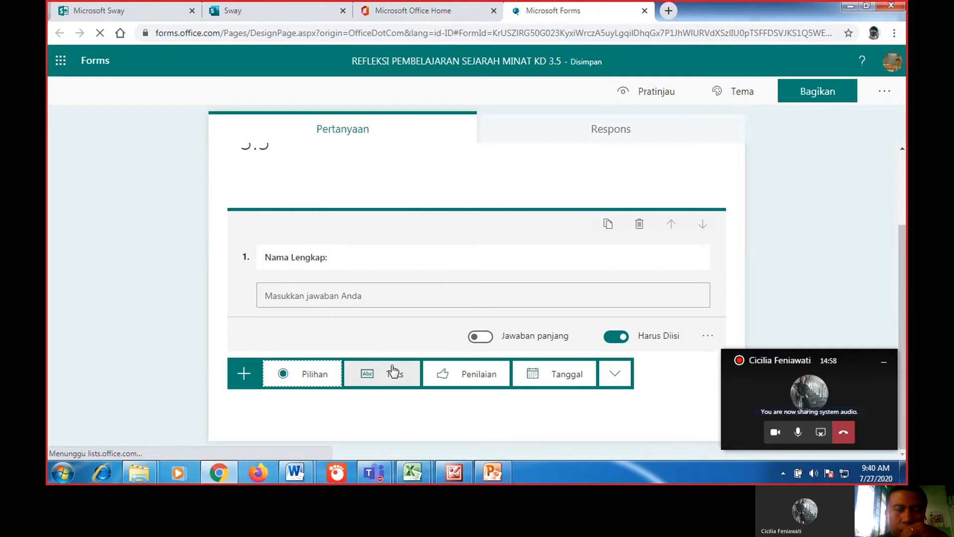
pyautogui.click(295, 374)
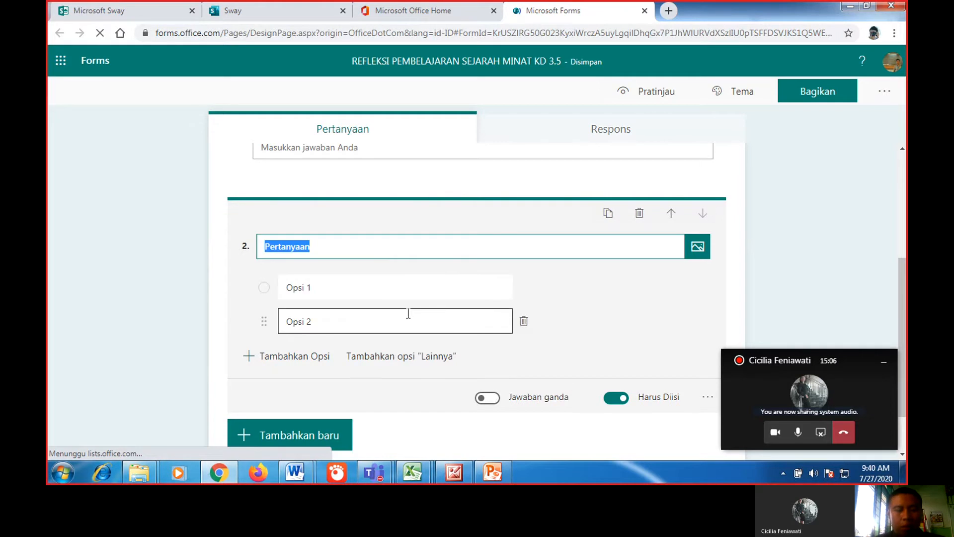
pyautogui.write('Kelas ')
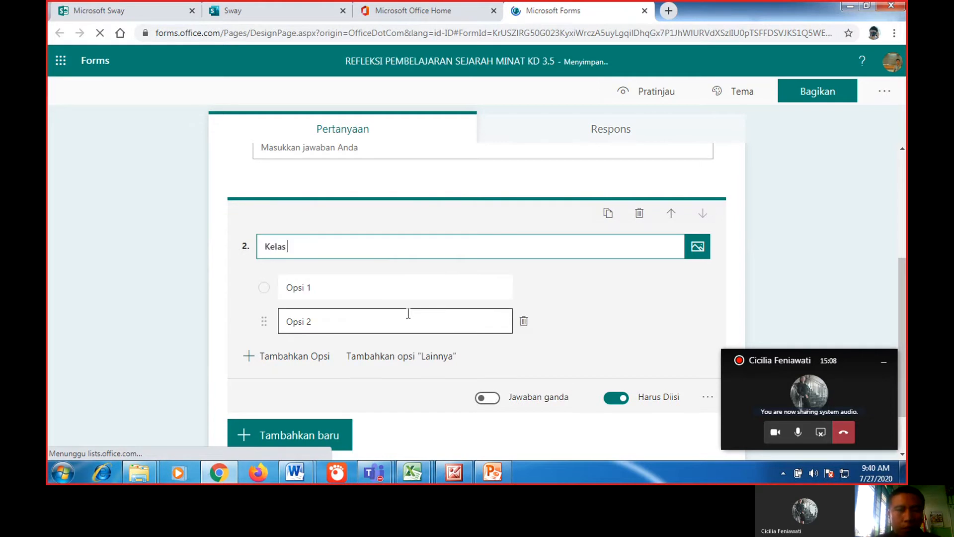
pyautogui.write(':')
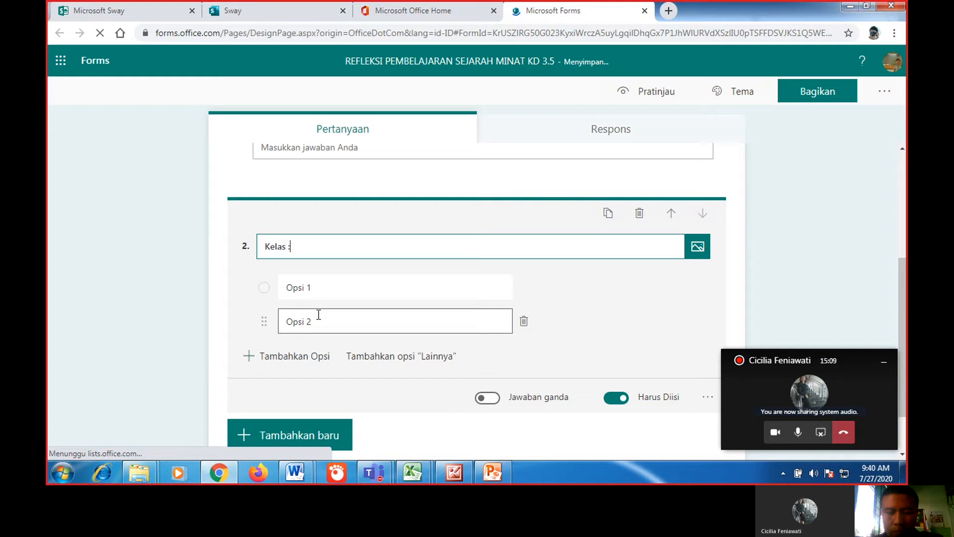
# - Fill in the answer options of the Kelas question as XI IPS 1, XI IPS 2, XI IPS 3 and XI IPS 4
pyautogui.click(324, 288)
pyautogui.write('XI IPS 1')
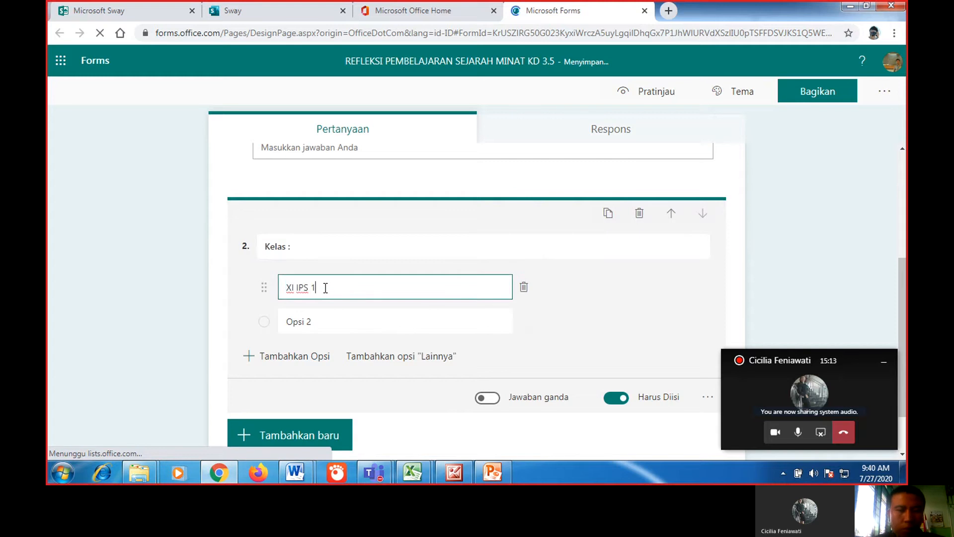
pyautogui.click(320, 321)
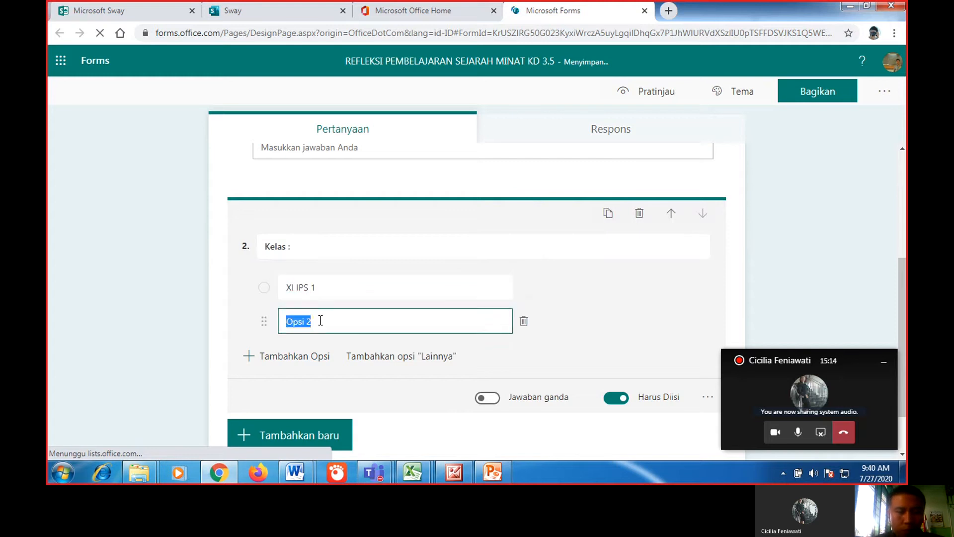
pyautogui.write('XI IPS')
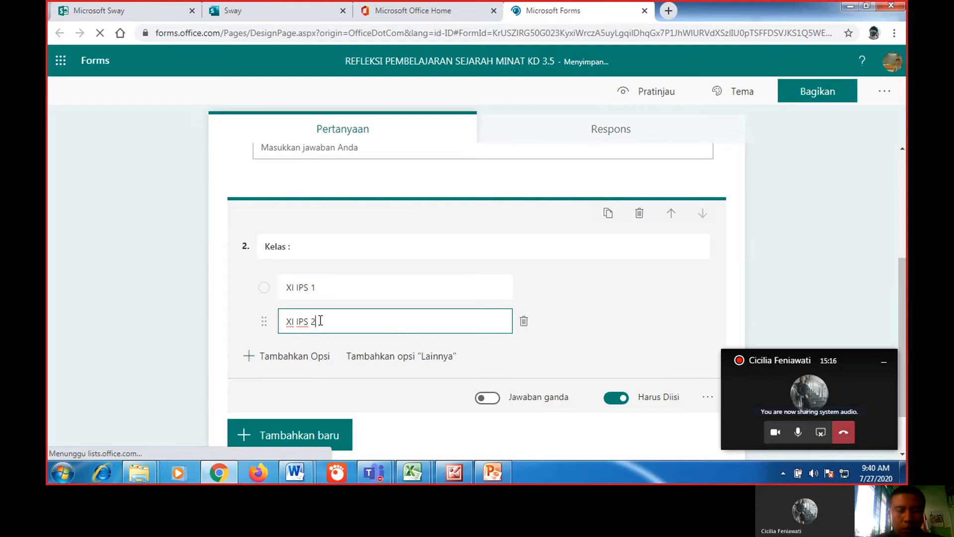
pyautogui.click(265, 358)
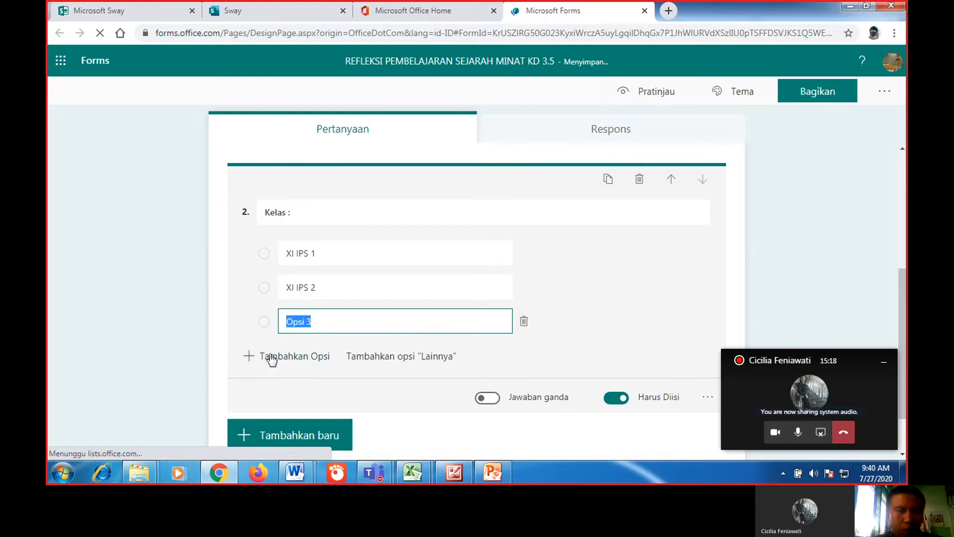
pyautogui.write('XI IP')
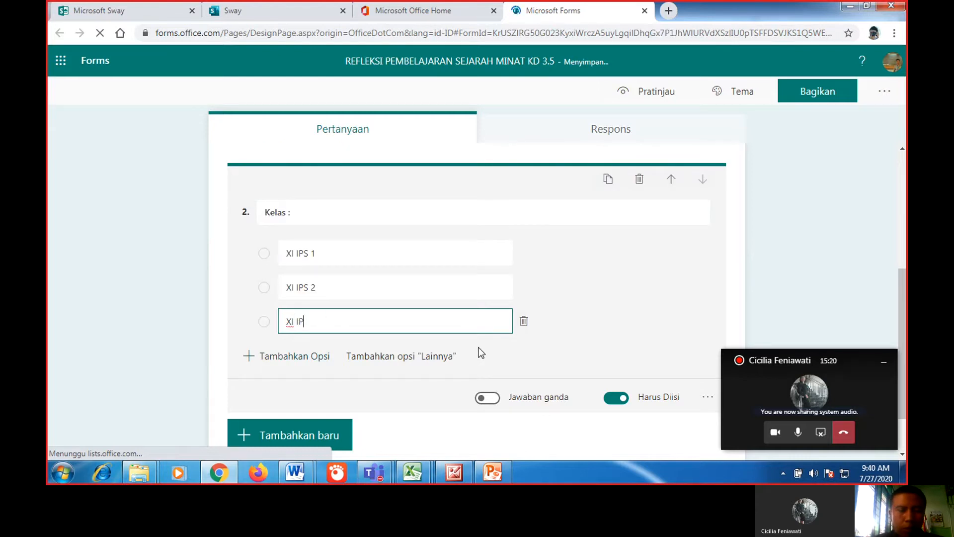
pyautogui.write('S 3')
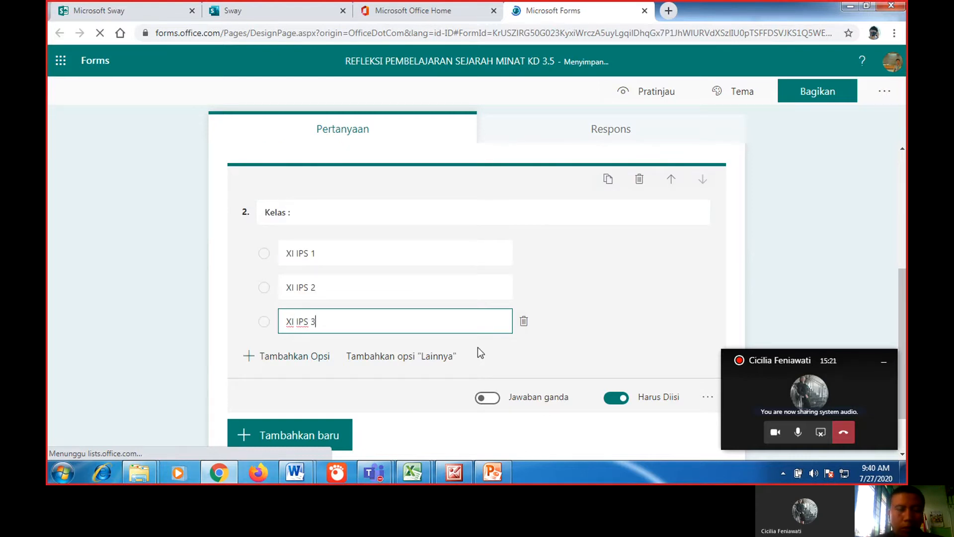
pyautogui.click(293, 359)
pyautogui.write('XI I')
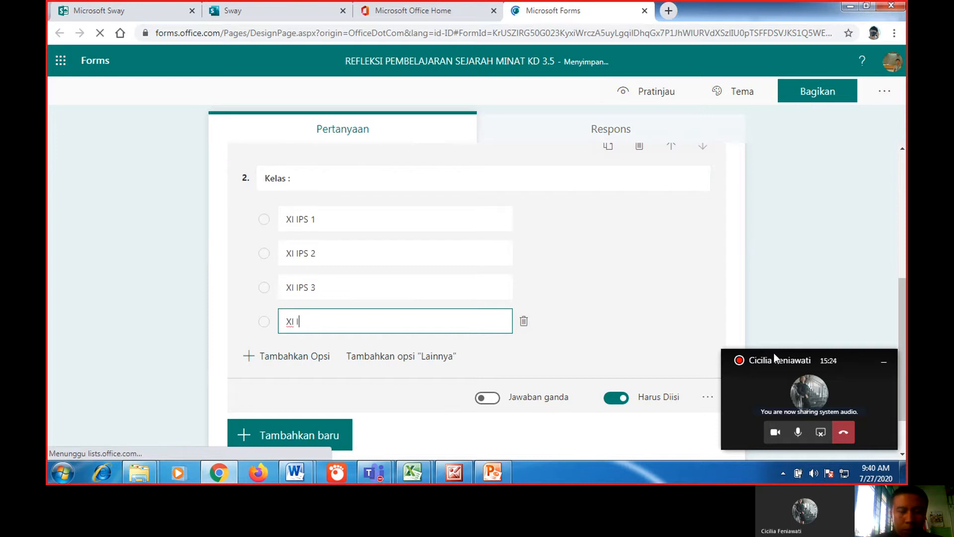
pyautogui.write('PS 4')
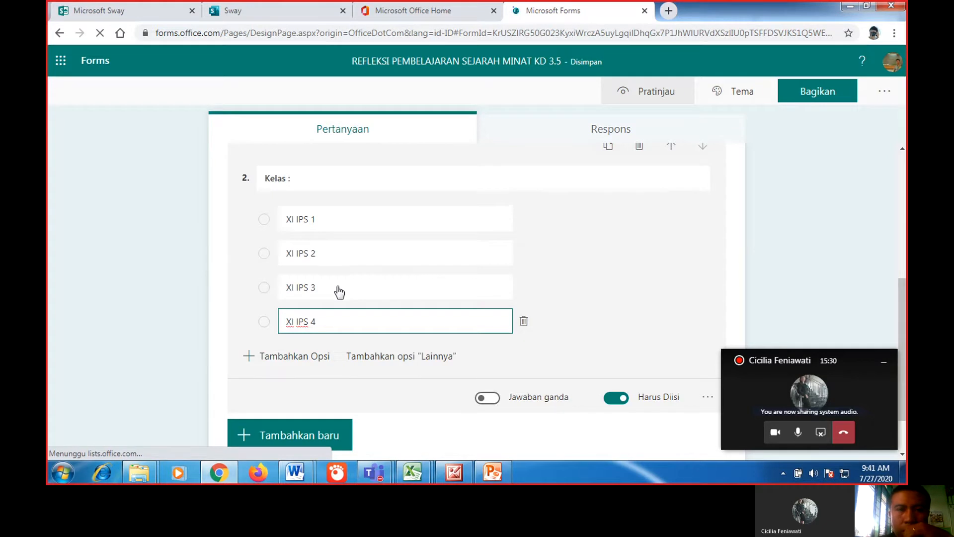
# - Preview the form on the computer layout, try the answer XI IPS 2 for Kelas, and return to editing
pyautogui.scroll(-3, 343, 323)
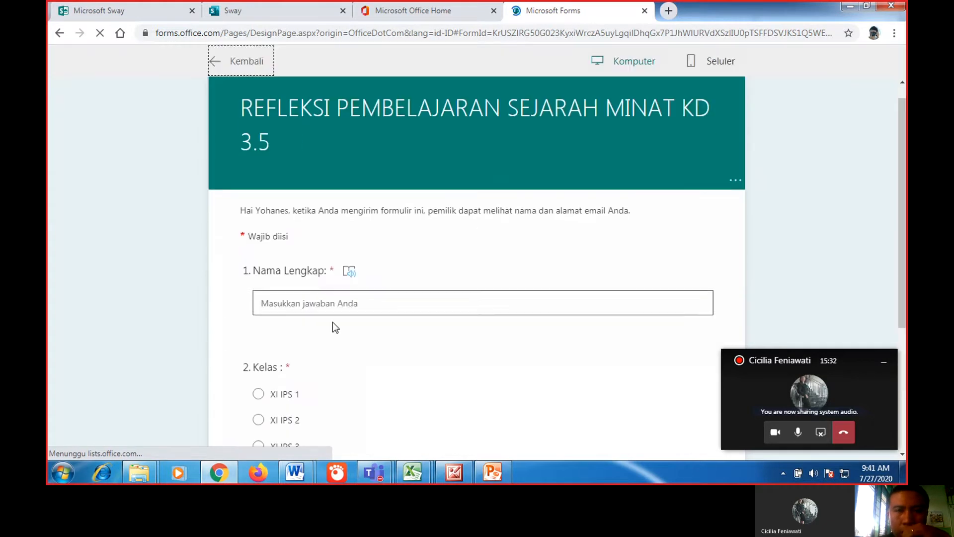
pyautogui.scroll(-2, 271, 273)
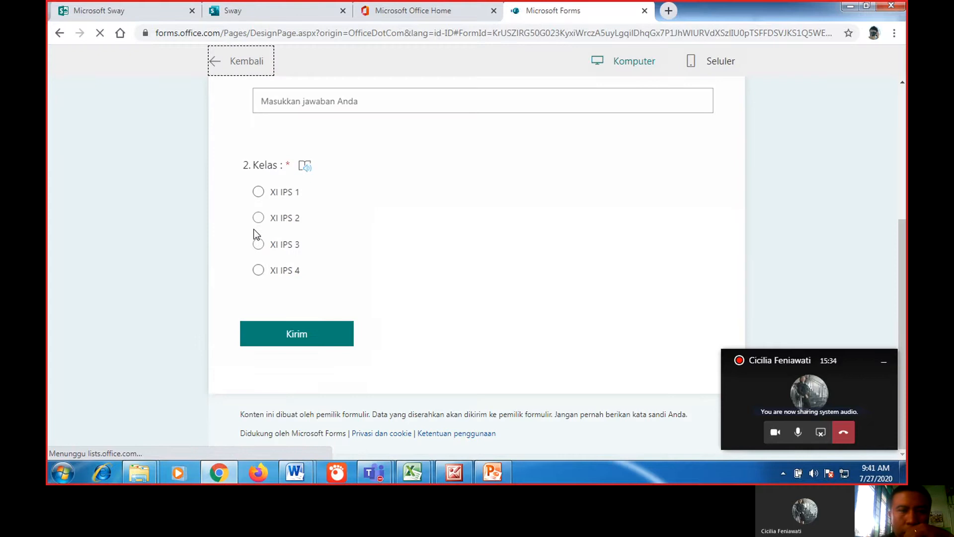
pyautogui.click(259, 217)
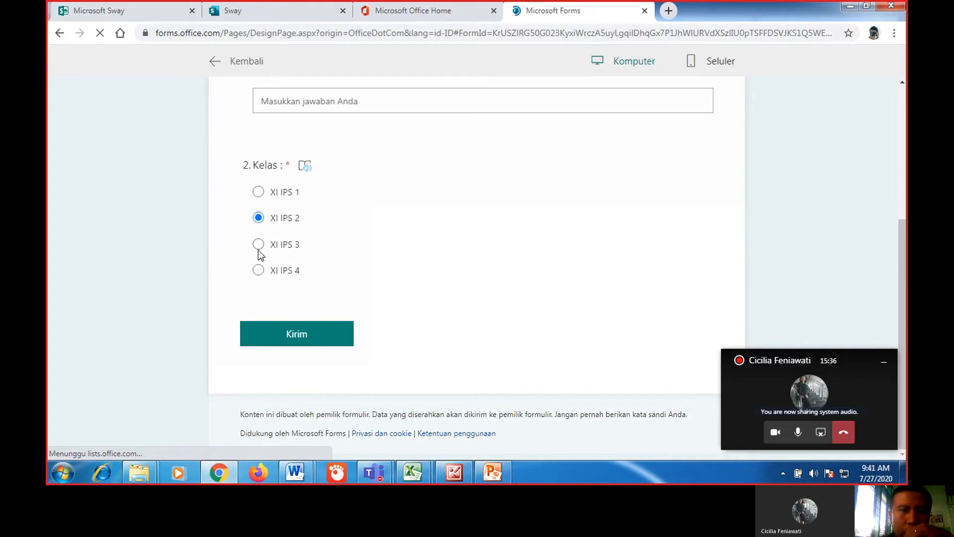
pyautogui.click(213, 66)
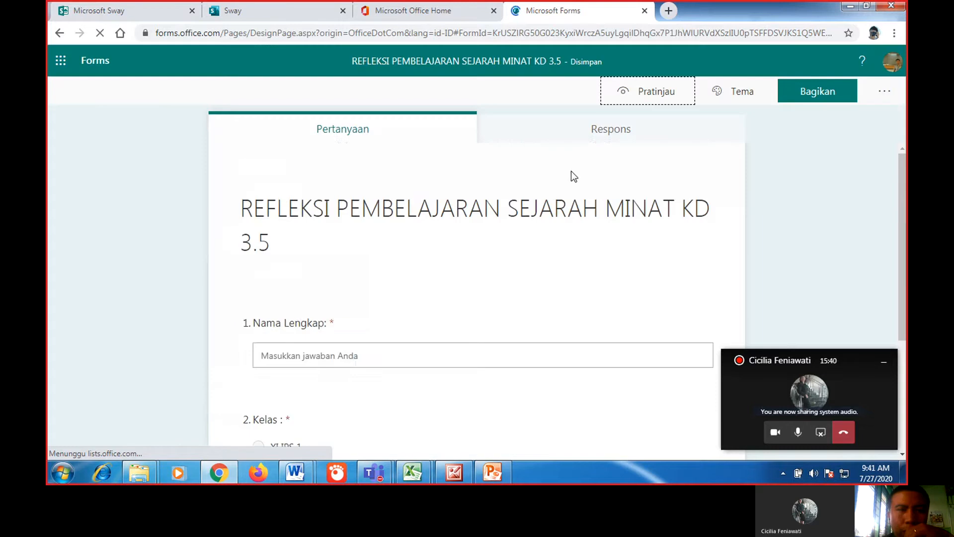
# - Change the Kelas question so its options are shown as a drop-down list, minimizing the call window that covers the settings
pyautogui.scroll(-4, 556, 370)
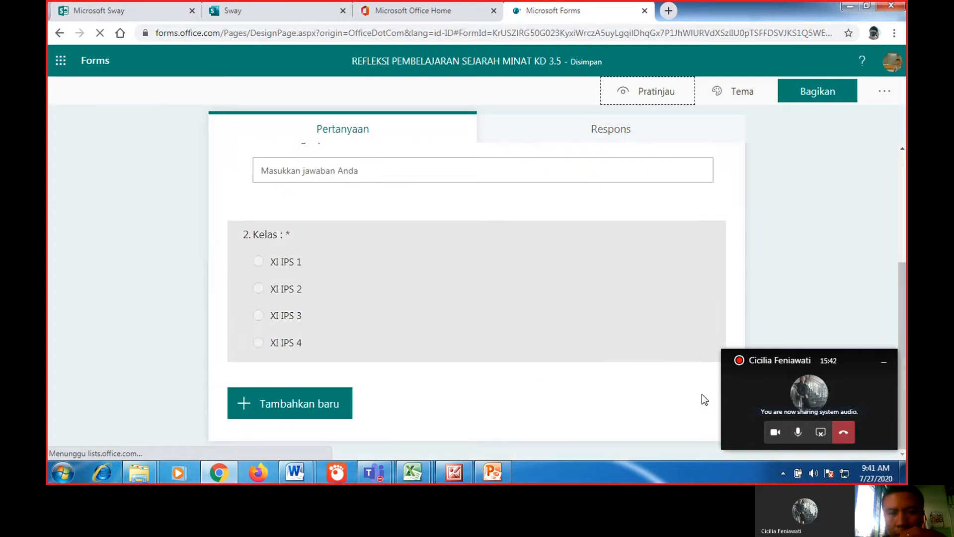
pyautogui.click(523, 323)
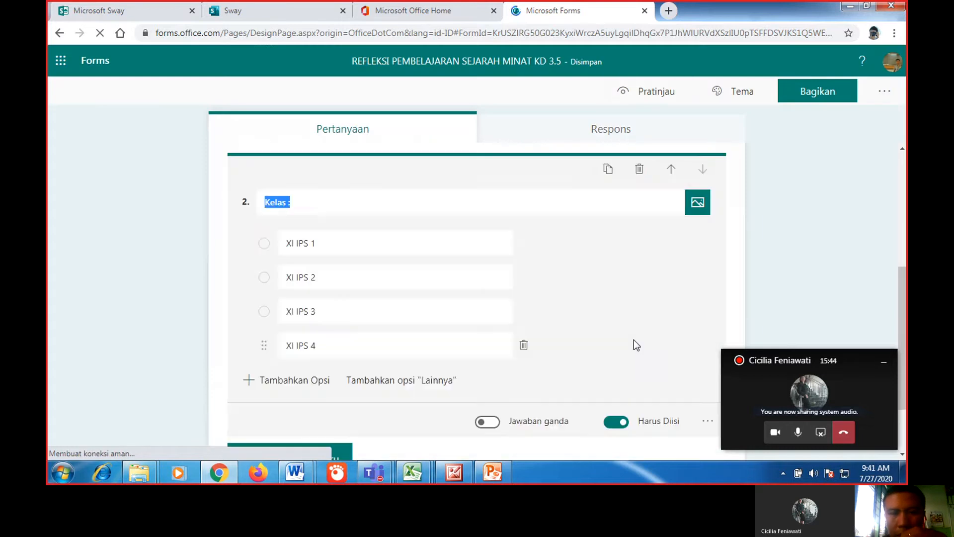
pyautogui.scroll(-2, 598, 369)
pyautogui.click(708, 335)
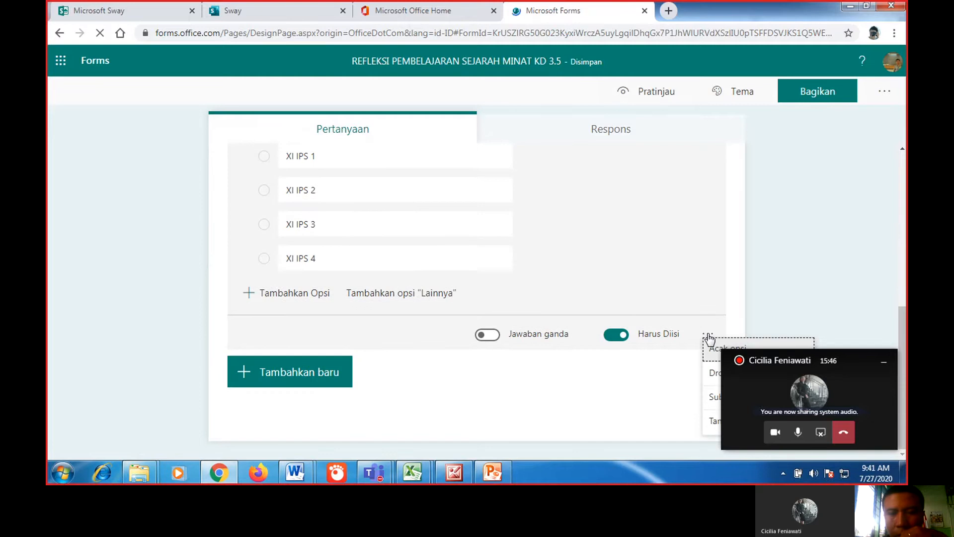
pyautogui.click(883, 363)
pyautogui.click(738, 376)
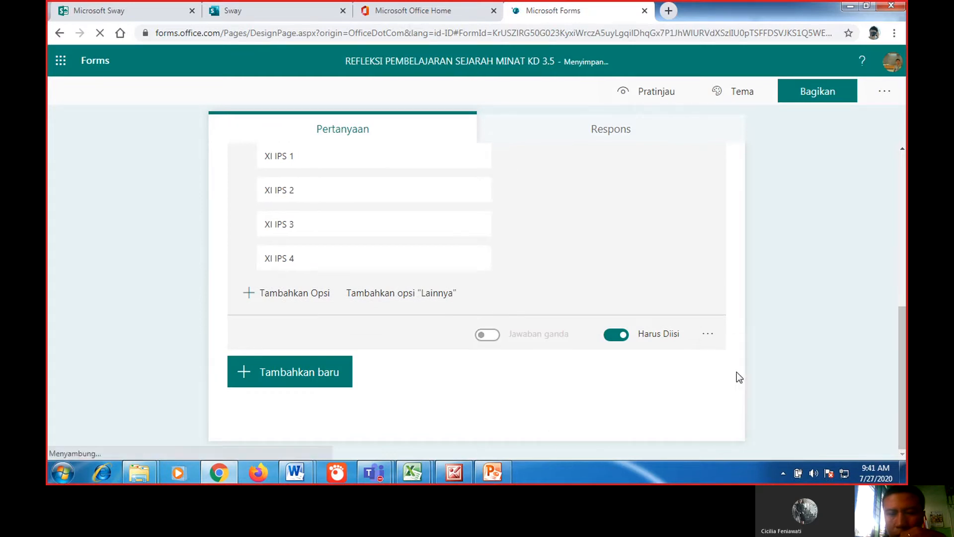
# - Preview the form again and check the class choices in the Kelas drop-down without selecting one
pyautogui.click(622, 93)
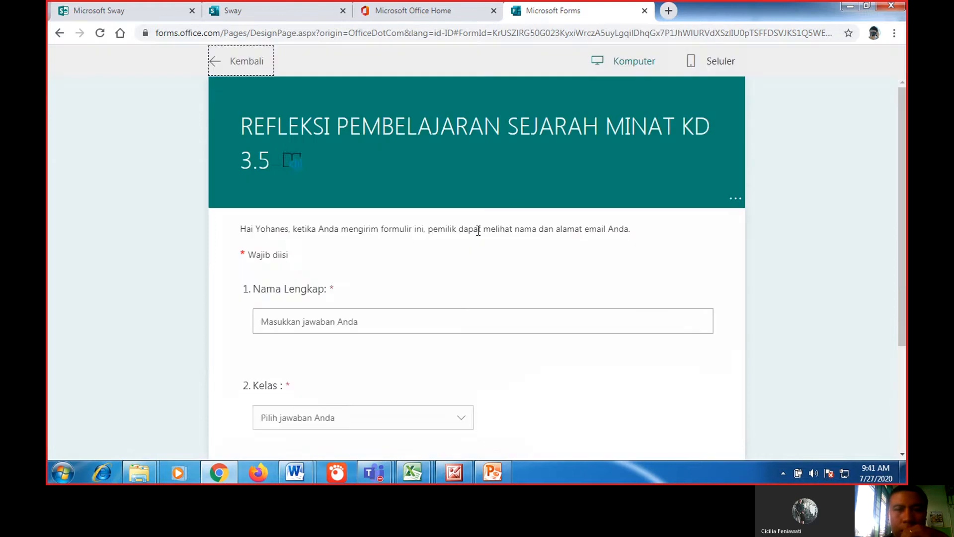
pyautogui.scroll(-3, 420, 289)
pyautogui.click(343, 270)
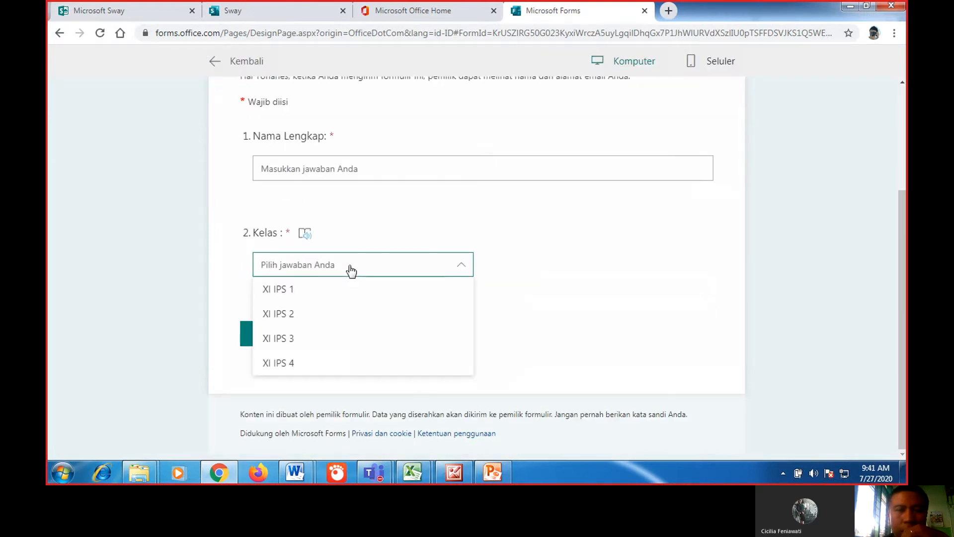
pyautogui.click(574, 271)
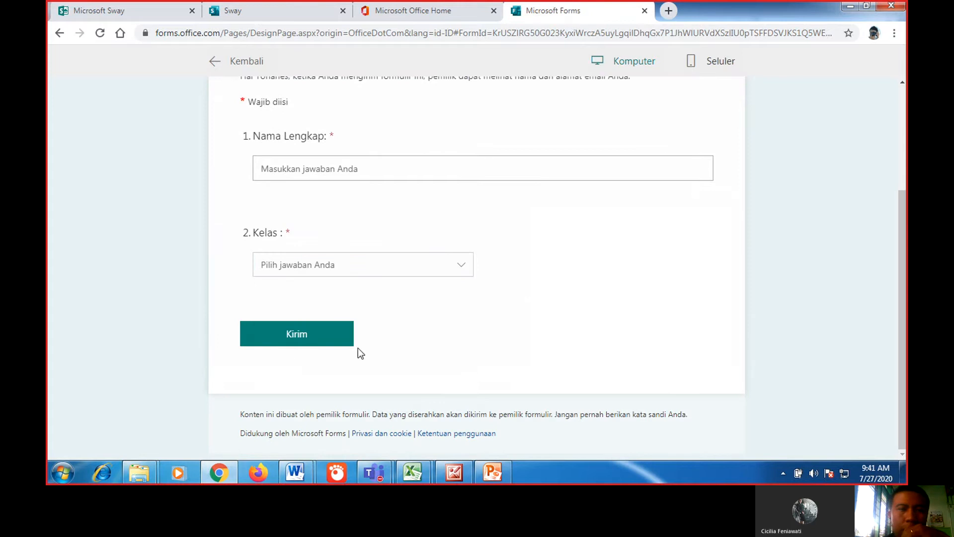
# - Return to editing and add the text question "Menurut Kalian apakah arti paham Liberalisme ?" with a long answer
pyautogui.scroll(3, 278, 153)
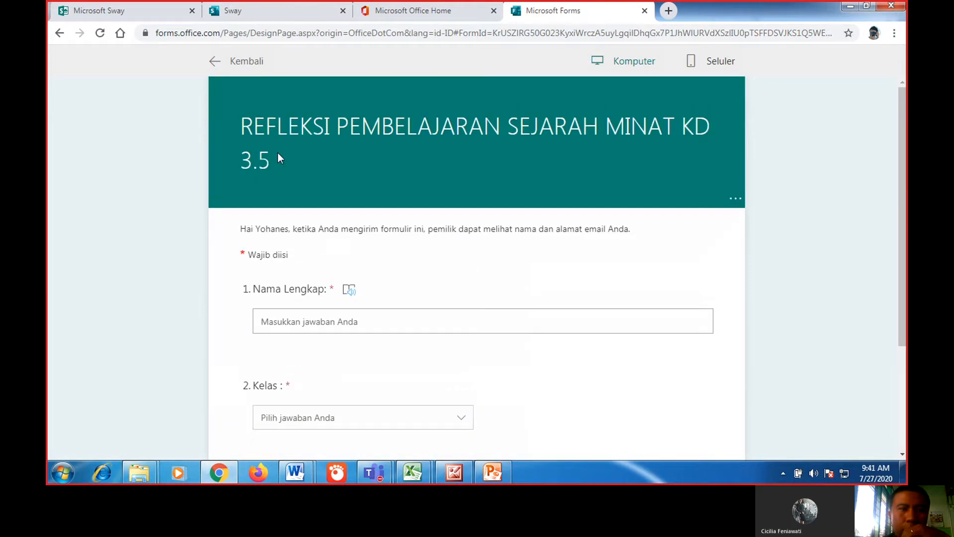
pyautogui.click(218, 61)
pyautogui.scroll(-2, 361, 377)
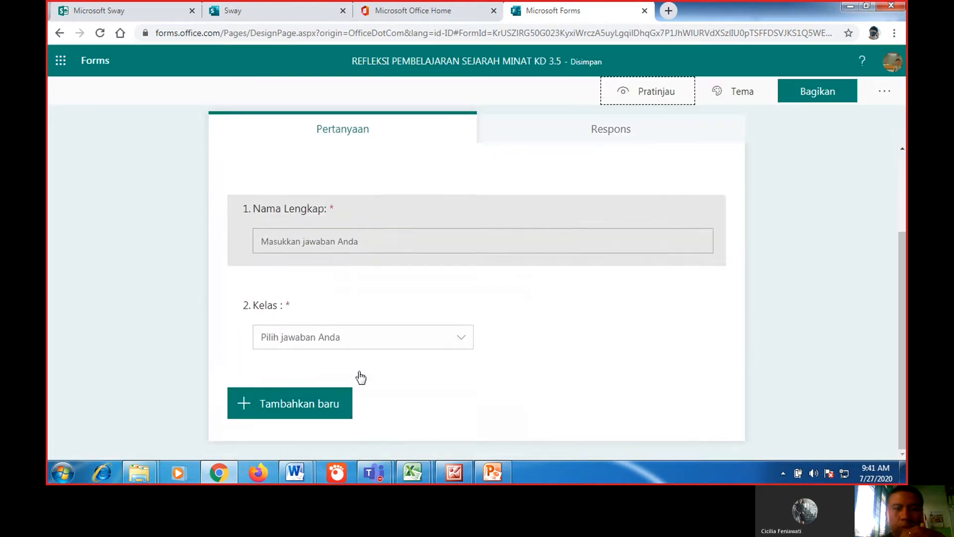
pyautogui.click(322, 408)
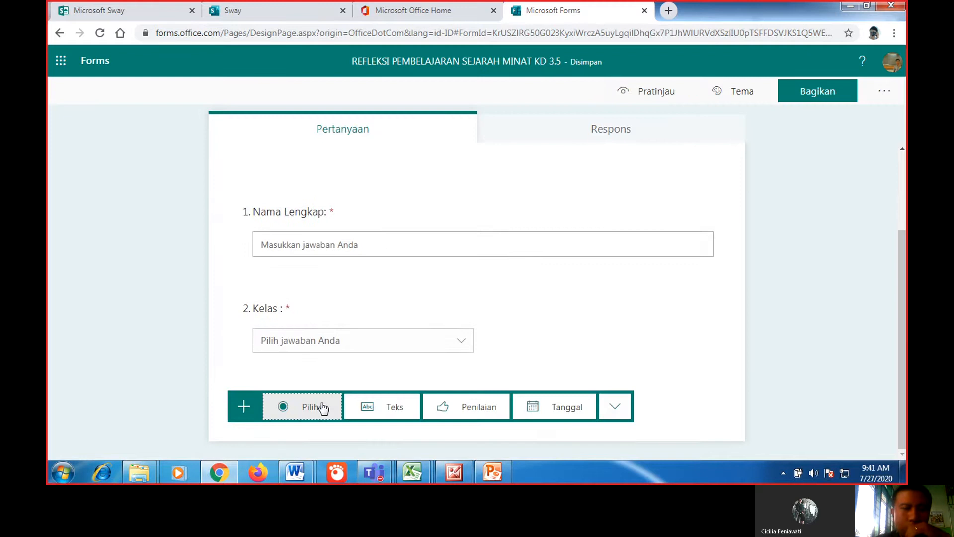
pyautogui.click(375, 410)
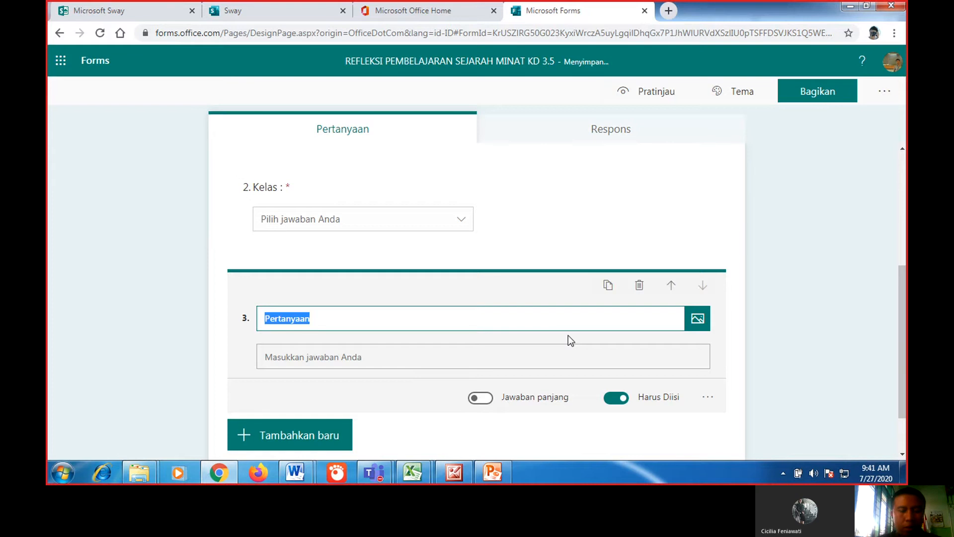
pyautogui.write('Men')
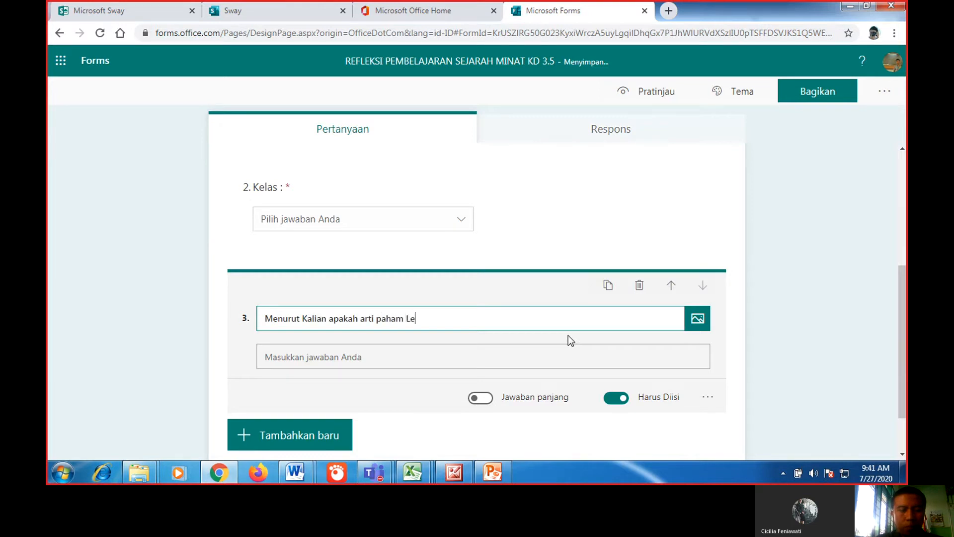
pyautogui.write('urut Kalian apakah arti paham Liberalisme ?')
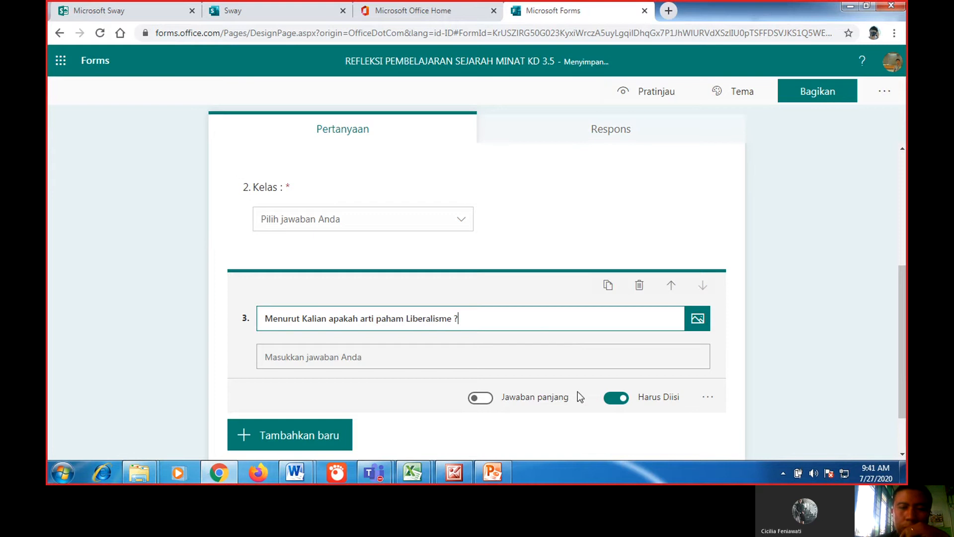
pyautogui.click(480, 398)
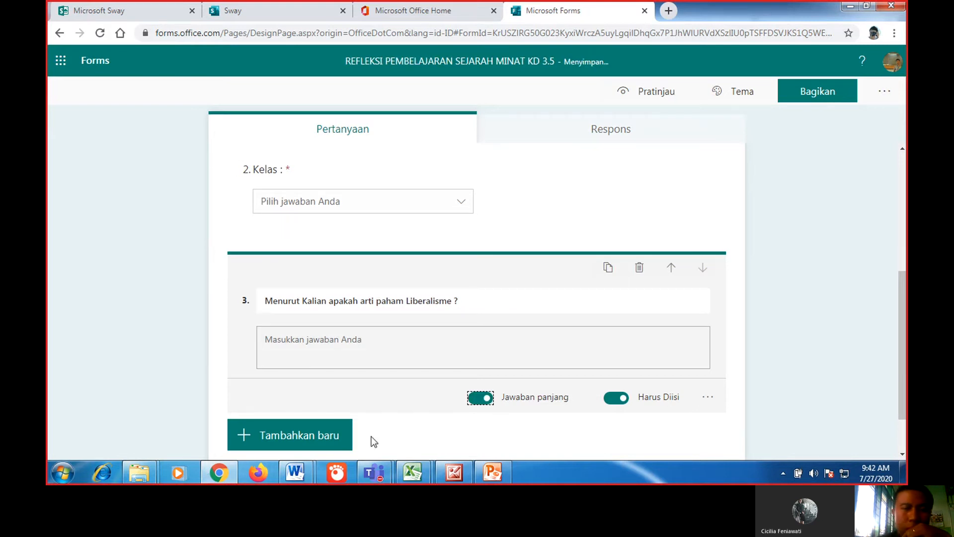
# - Add a fourth text question reading "sebutkan Dampak Positif dan Negatif dari paham Liberalisme!"
pyautogui.click(322, 435)
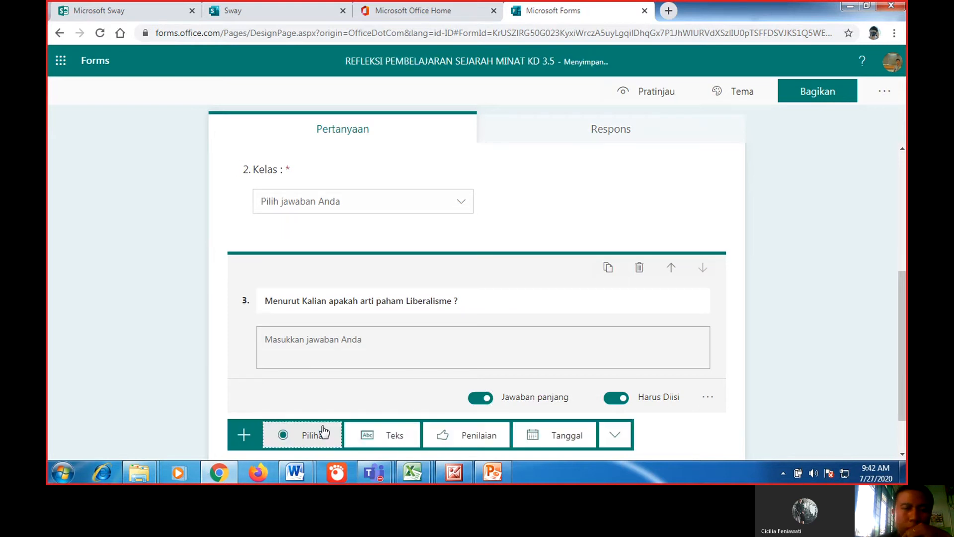
pyautogui.click(403, 436)
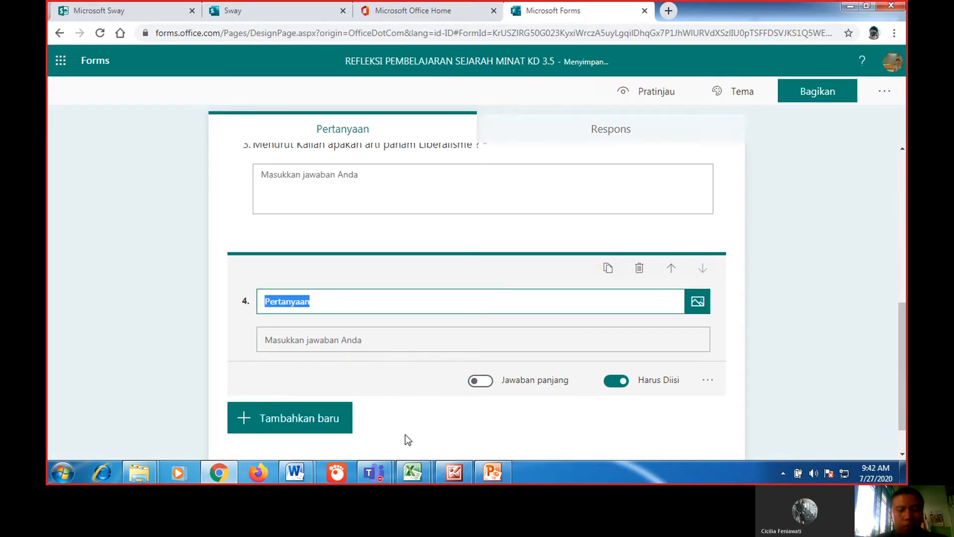
pyautogui.write('sebutkan')
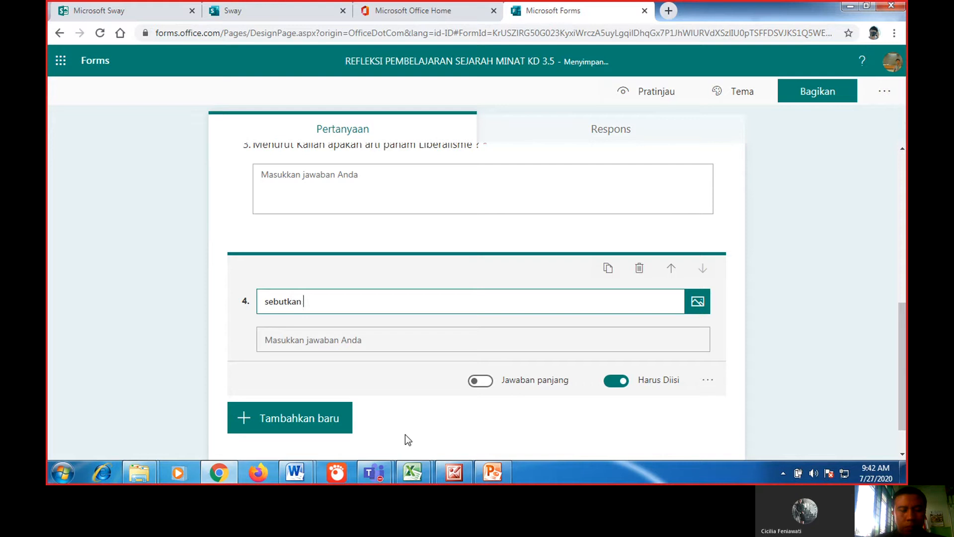
pyautogui.write(' Dampak Positif dan Negat')
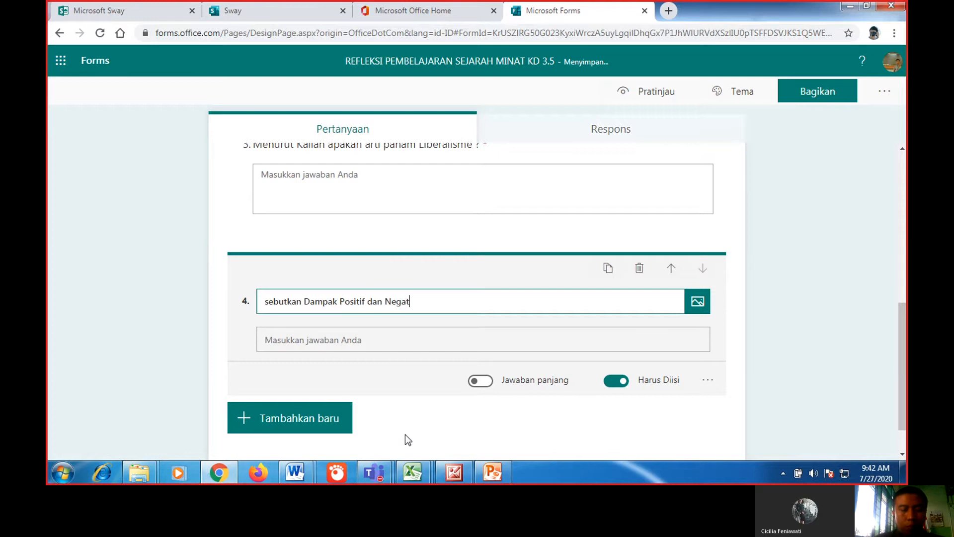
pyautogui.write('if dari paham Liberalisme')
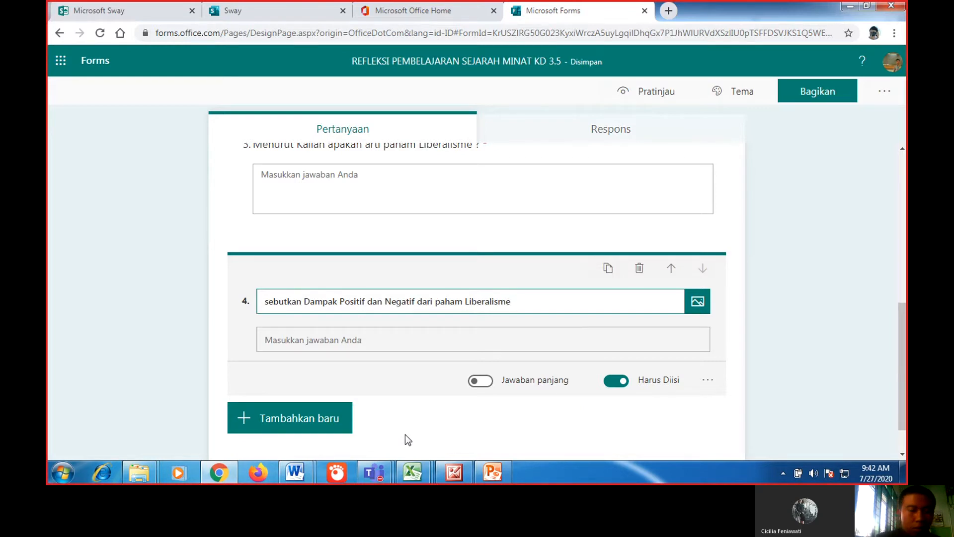
pyautogui.write('!')
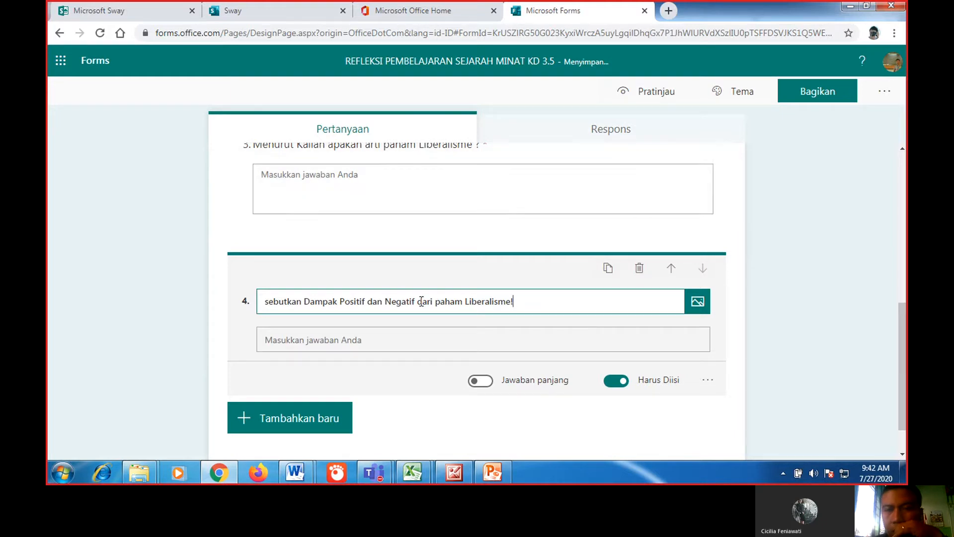
pyautogui.scroll(15, 427, 293)
pyautogui.scroll(-15, 507, 328)
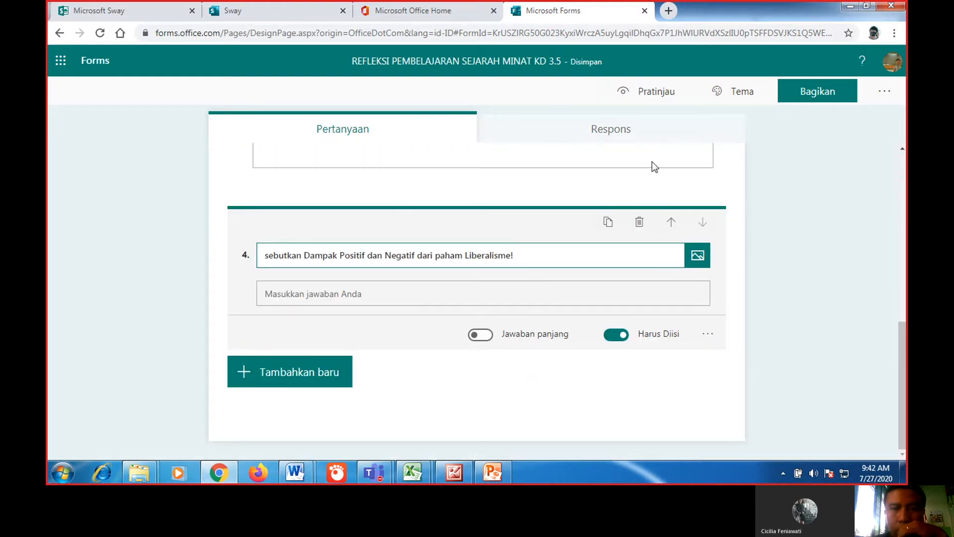
# - Start a custom theme image for the form and search Bing for "awan"
pyautogui.click(759, 93)
pyautogui.click(796, 361)
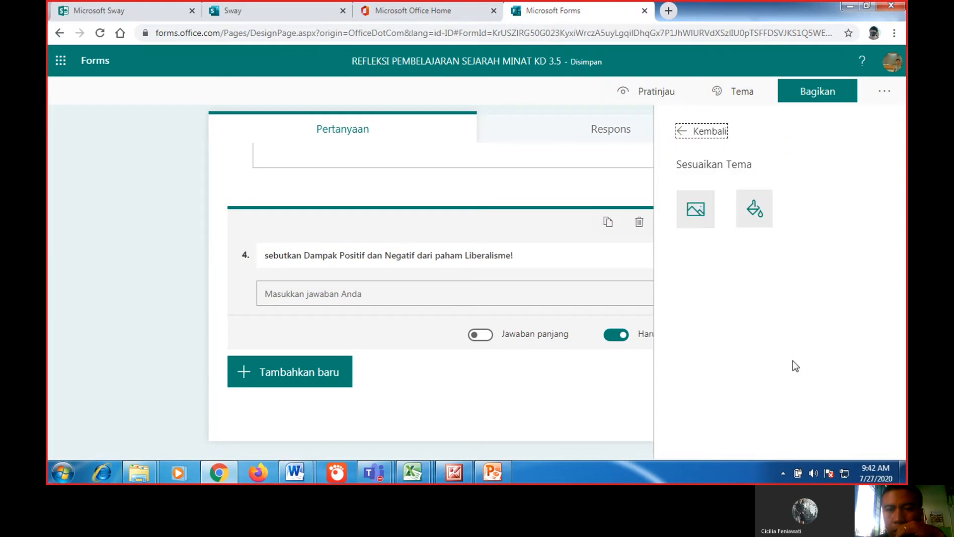
pyautogui.click(700, 209)
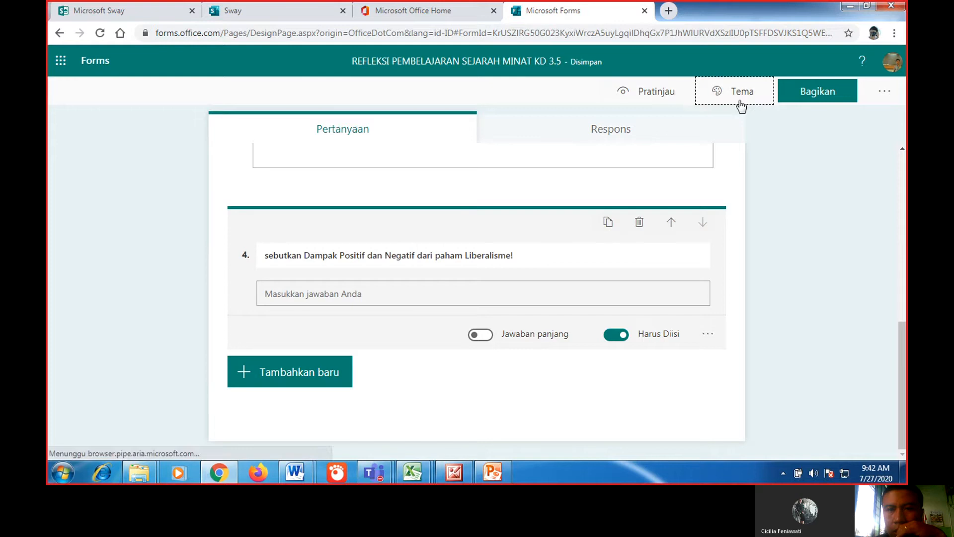
pyautogui.click(740, 100)
pyautogui.click(706, 210)
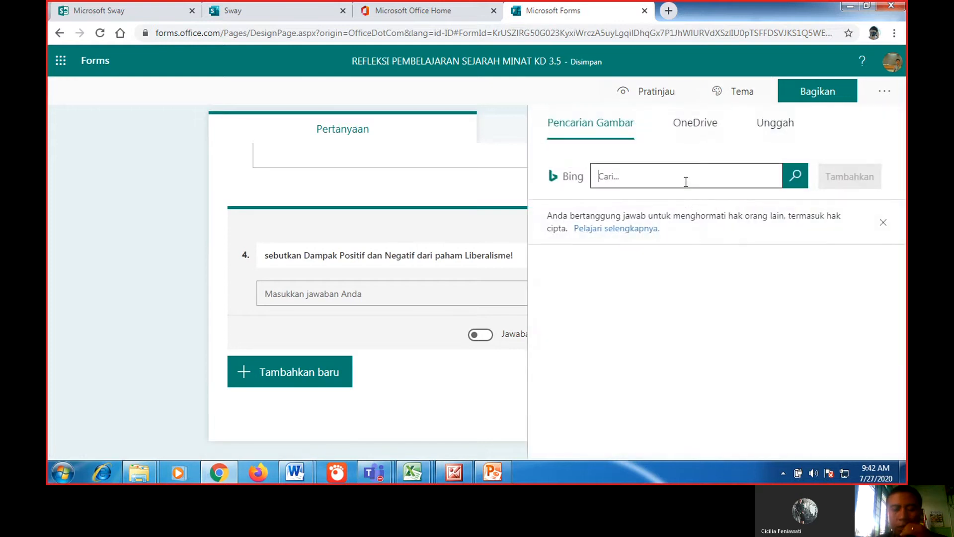
pyautogui.write('awan')
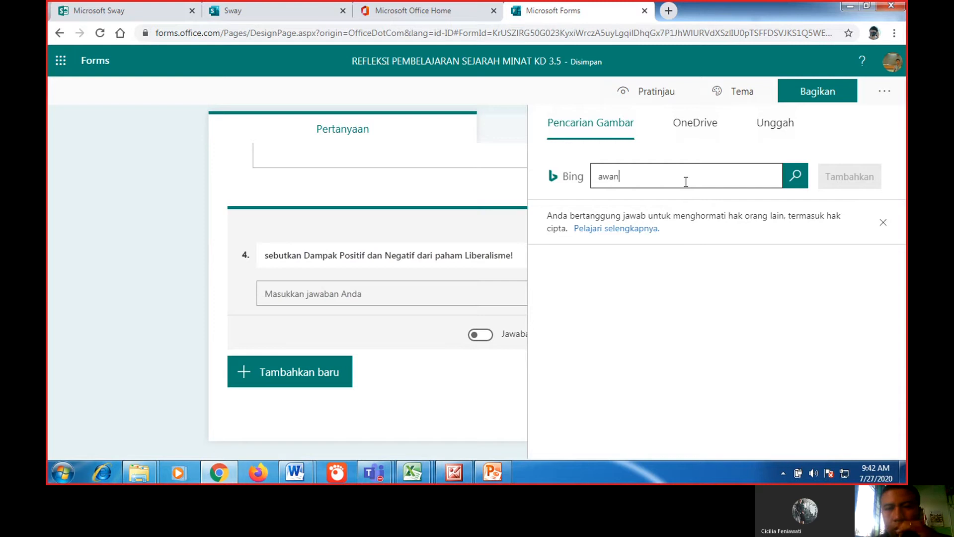
pyautogui.click(795, 177)
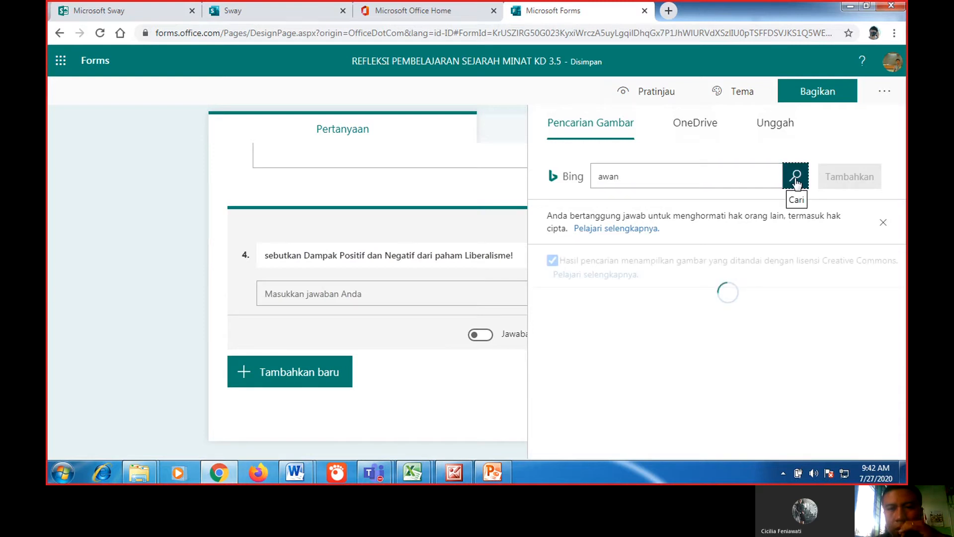
# - Apply the 220x165 blue cirrus cloud picture as the form's custom theme background
pyautogui.scroll(-5, 825, 392)
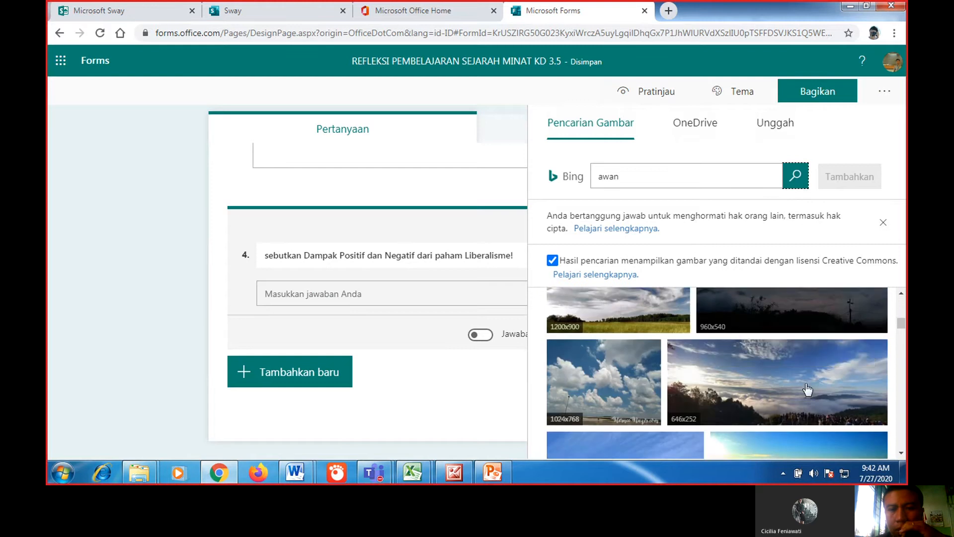
pyautogui.click(674, 169)
pyautogui.scroll(-3, 772, 380)
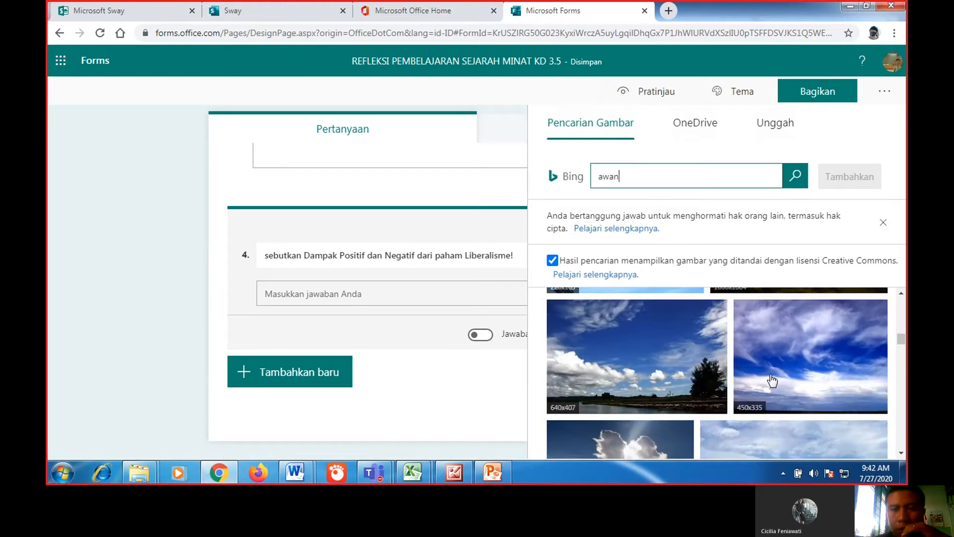
pyautogui.scroll(3, 772, 380)
pyautogui.click(624, 361)
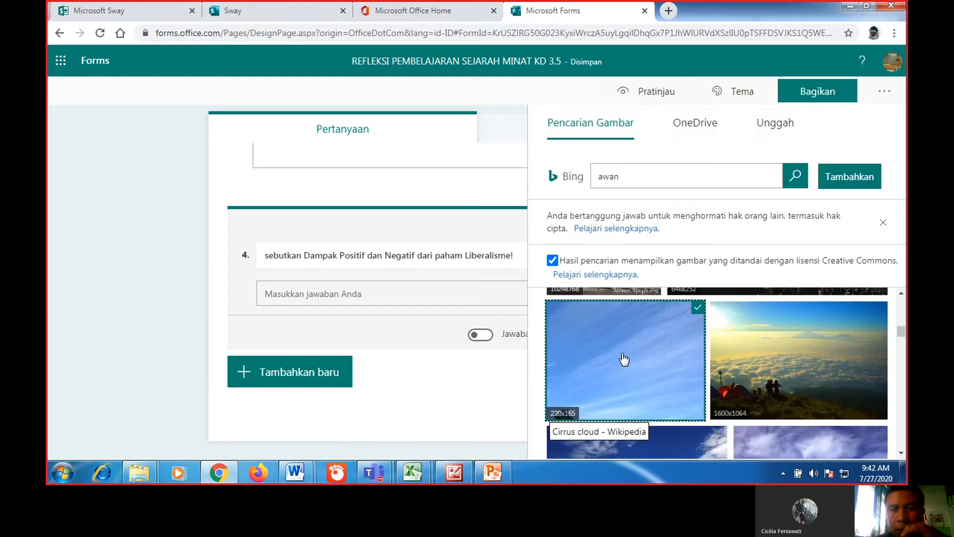
pyautogui.click(841, 181)
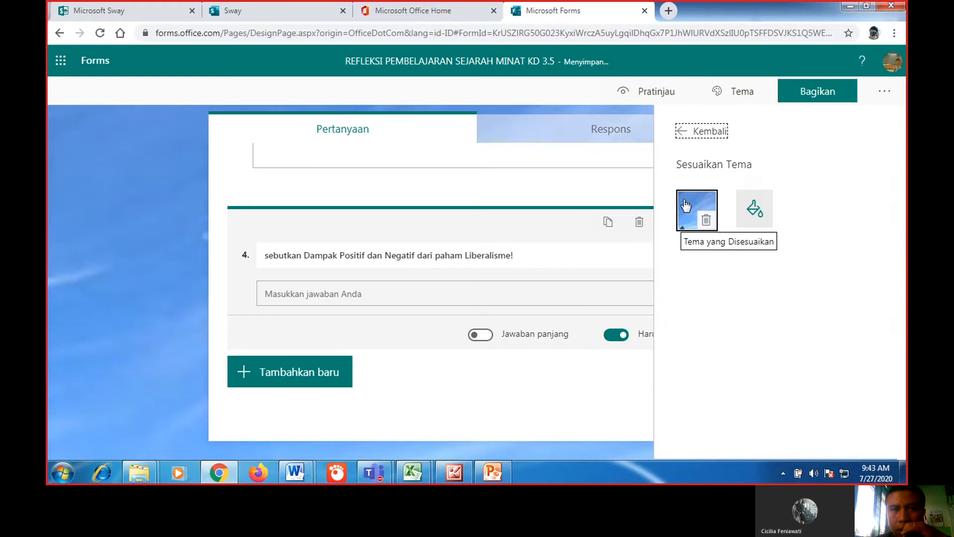
pyautogui.doubleClick(693, 205)
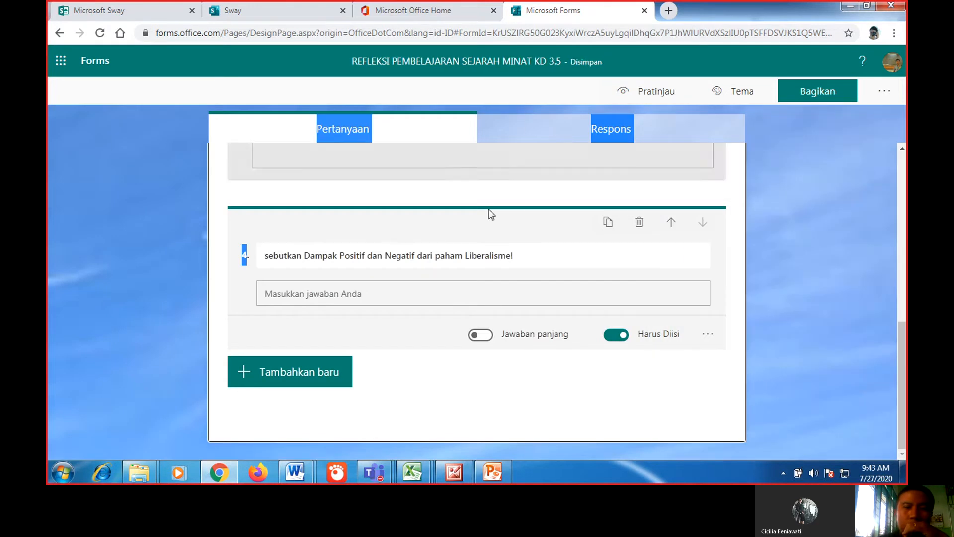
pyautogui.click(891, 95)
# - Preview the themed form on the computer and mobile layouts, review all four questions, and return to editing
pyautogui.click(622, 93)
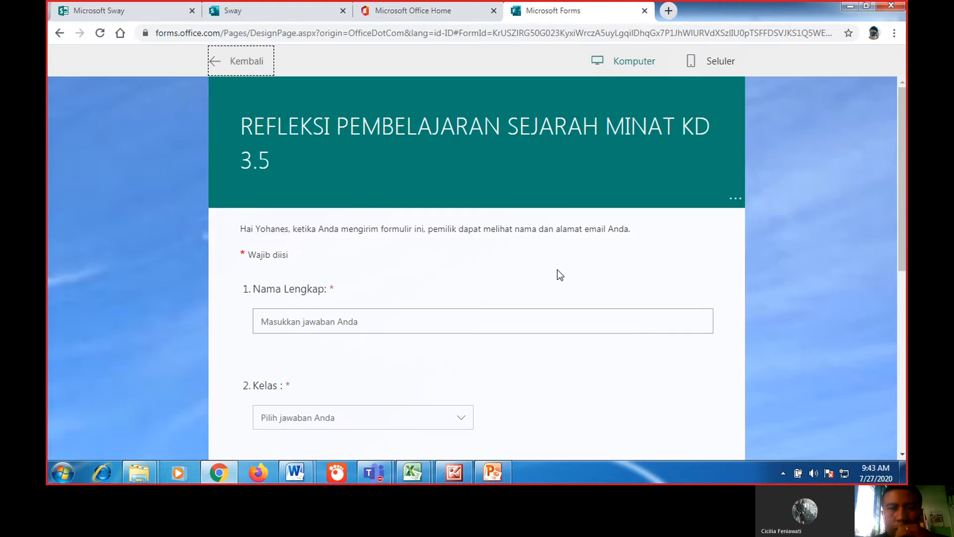
pyautogui.scroll(-6, 443, 281)
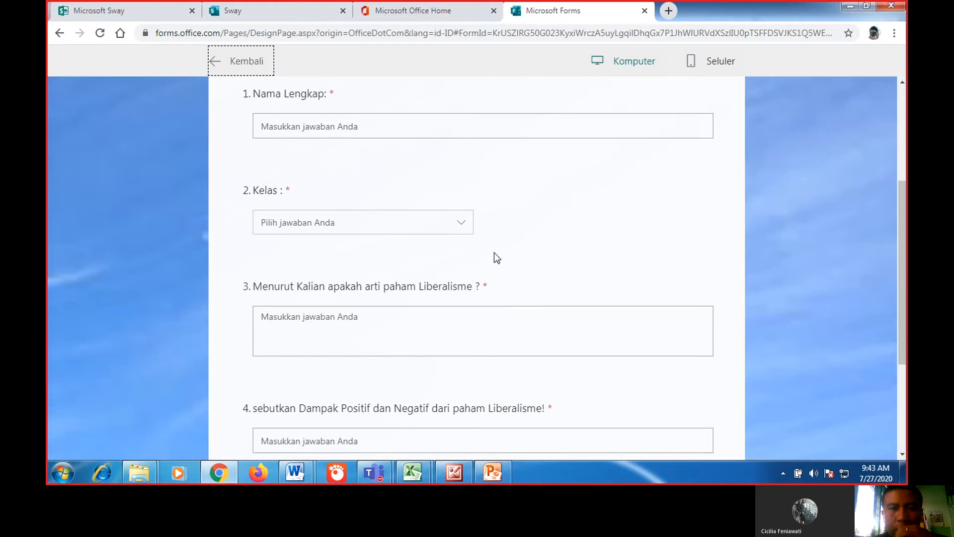
pyautogui.click(717, 61)
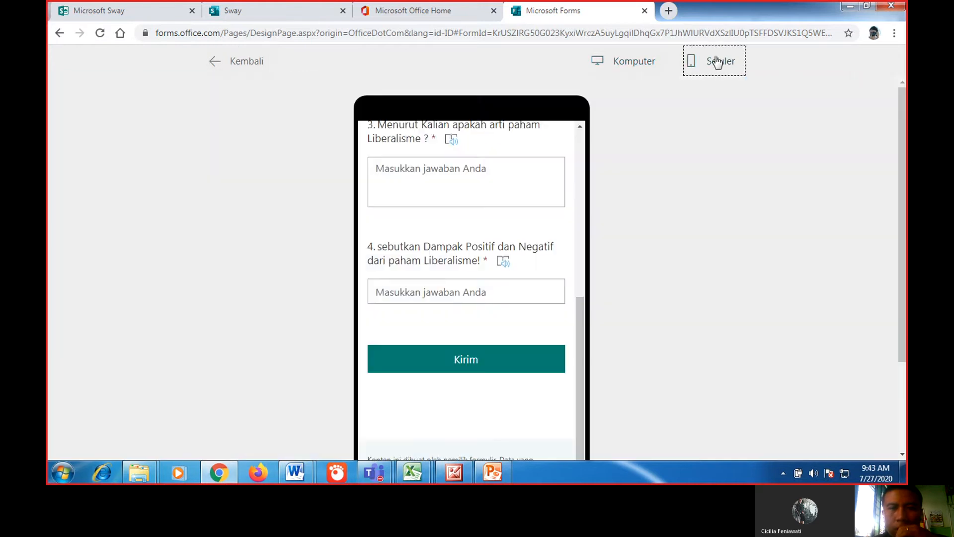
pyautogui.scroll(5, 467, 221)
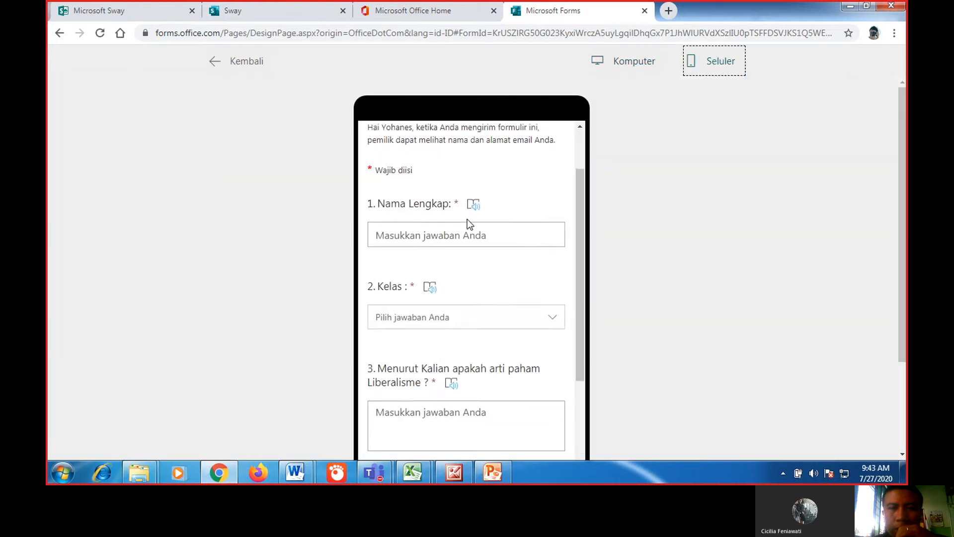
pyautogui.scroll(-5, 469, 224)
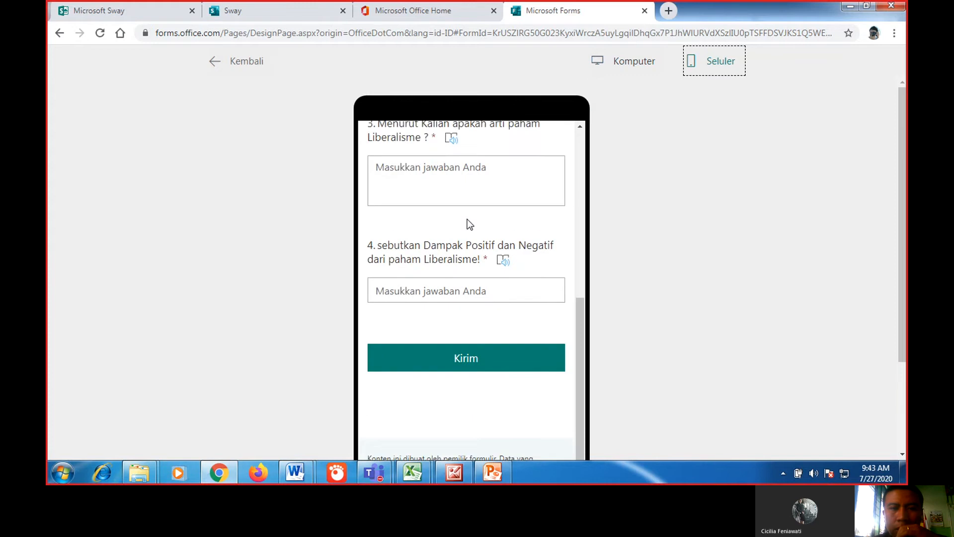
pyautogui.scroll(5, 472, 247)
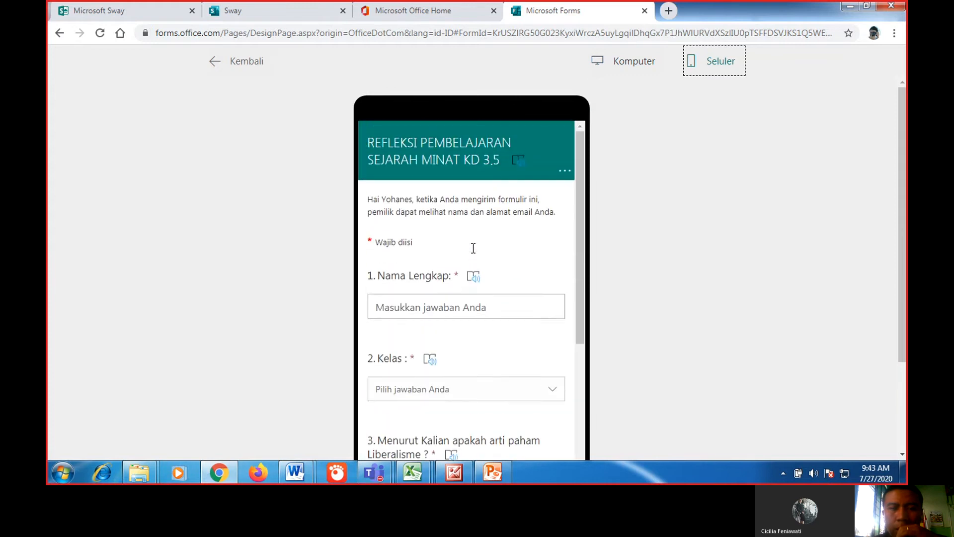
pyautogui.scroll(-3, 472, 248)
pyautogui.scroll(-2, 472, 278)
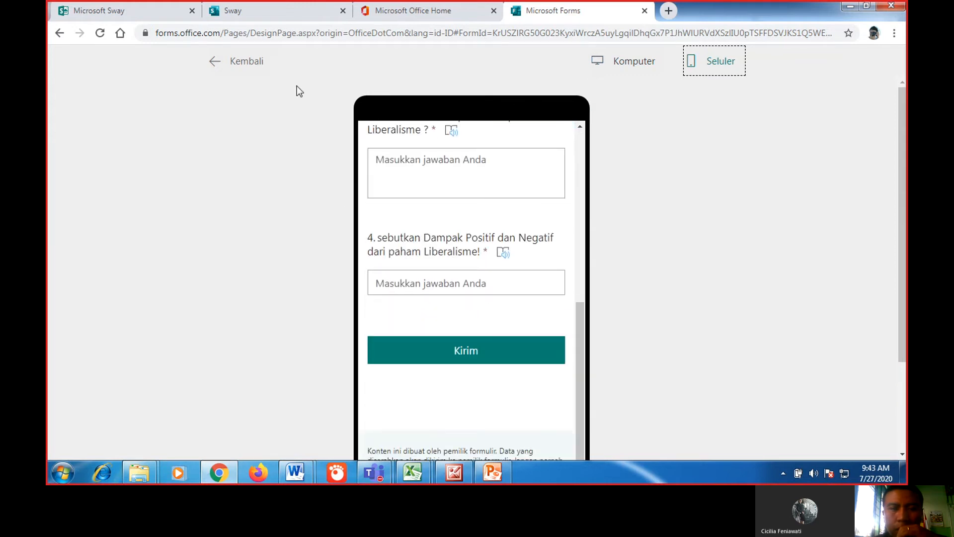
pyautogui.click(251, 64)
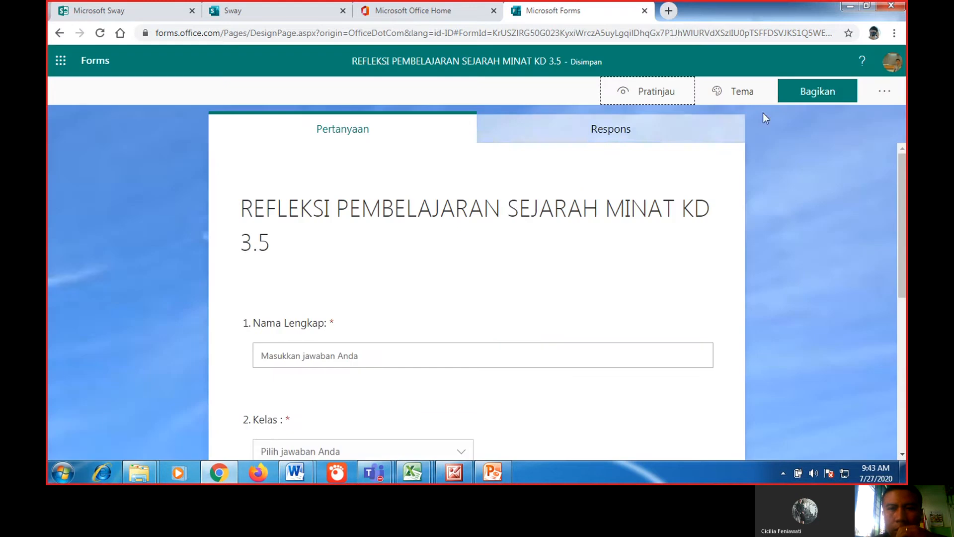
# - Open the form's settings and set its start date to 28/07/2020 at 09.00
pyautogui.click(883, 92)
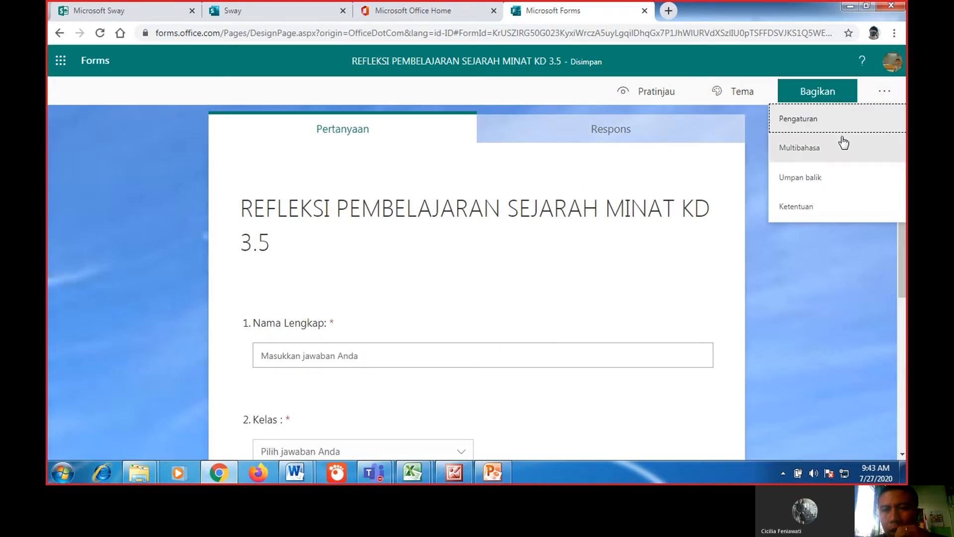
pyautogui.click(826, 125)
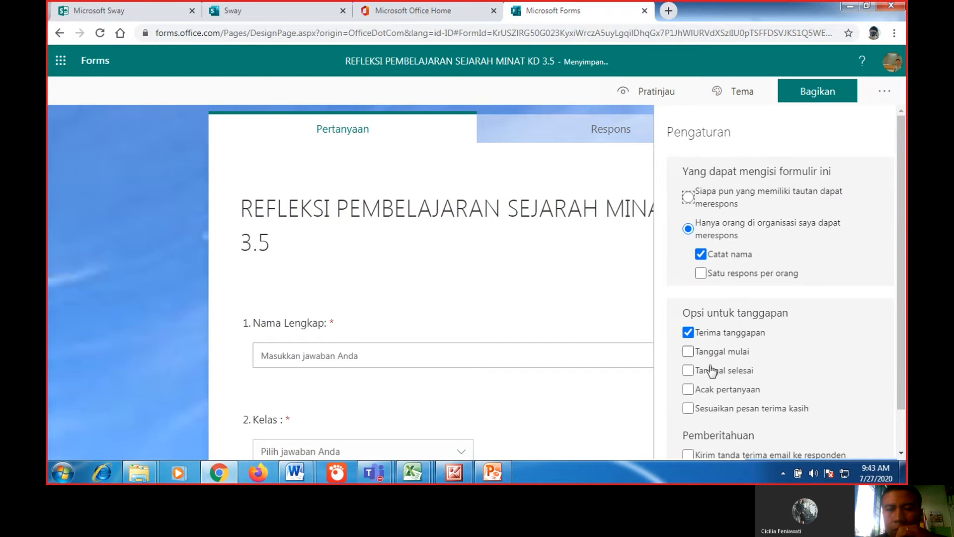
pyautogui.click(693, 352)
pyautogui.click(732, 384)
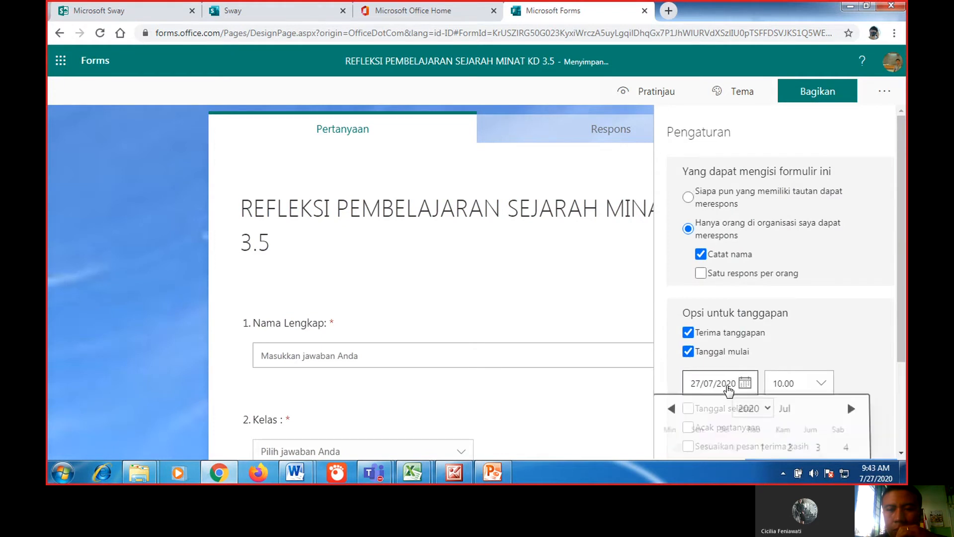
pyautogui.scroll(-3, 751, 436)
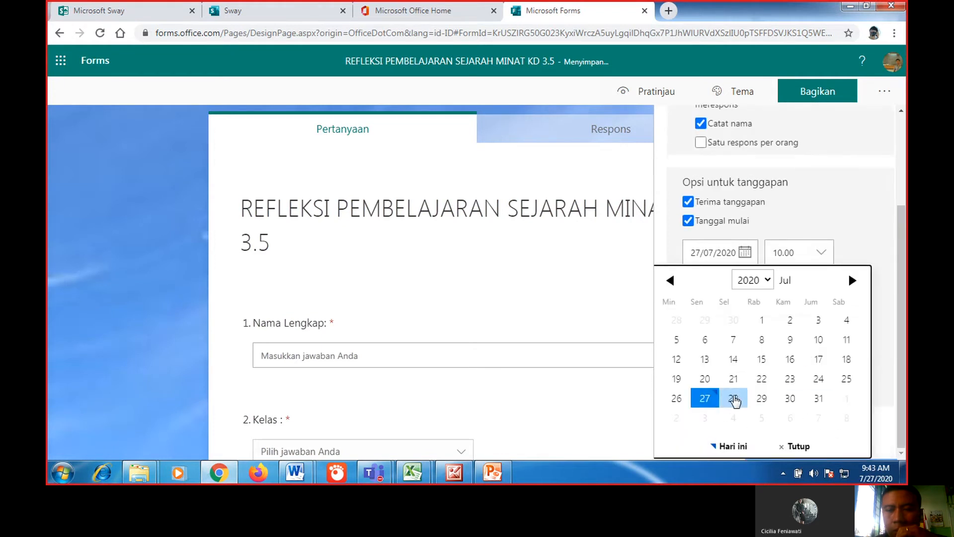
pyautogui.click(734, 398)
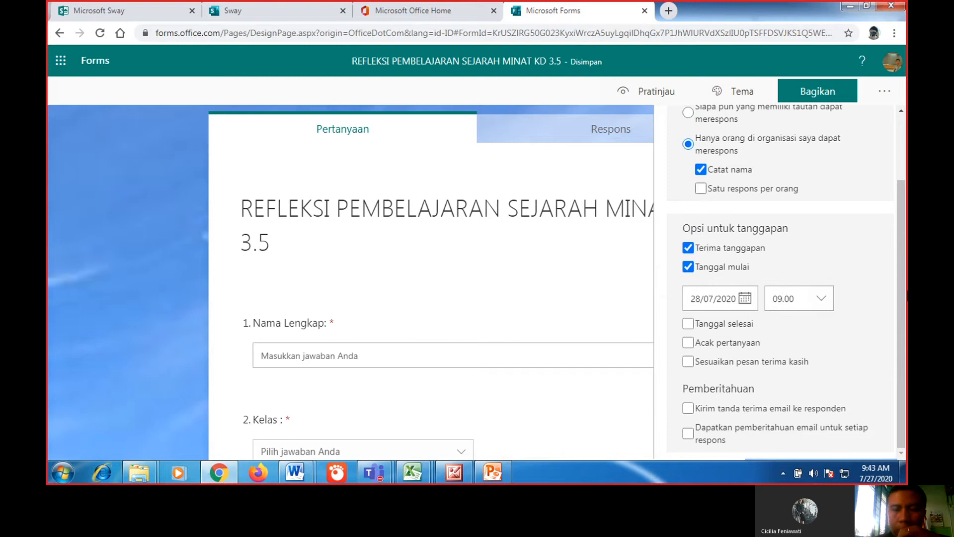
# - Set the form's end date to 28/07/2020 at 12.00 and allow only one response per person
pyautogui.click(690, 325)
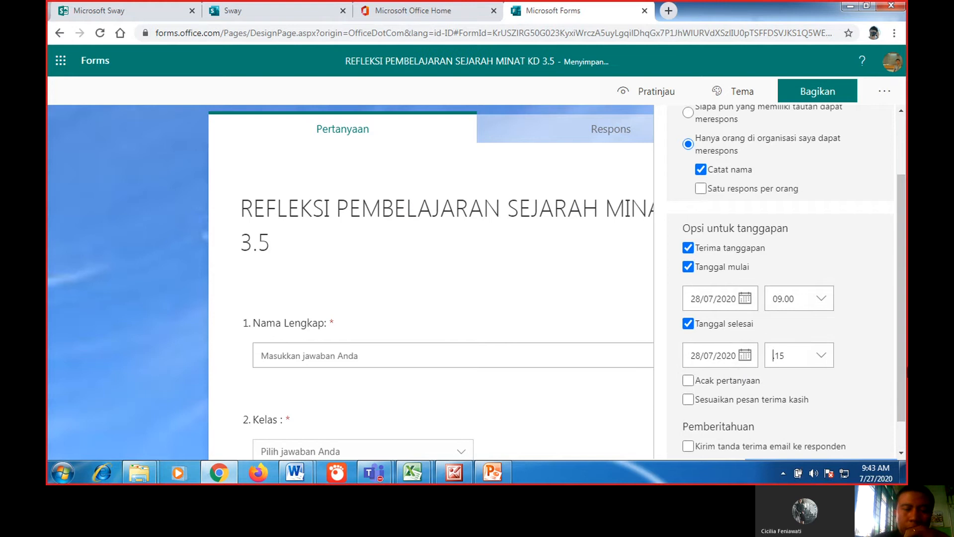
pyautogui.write('1')
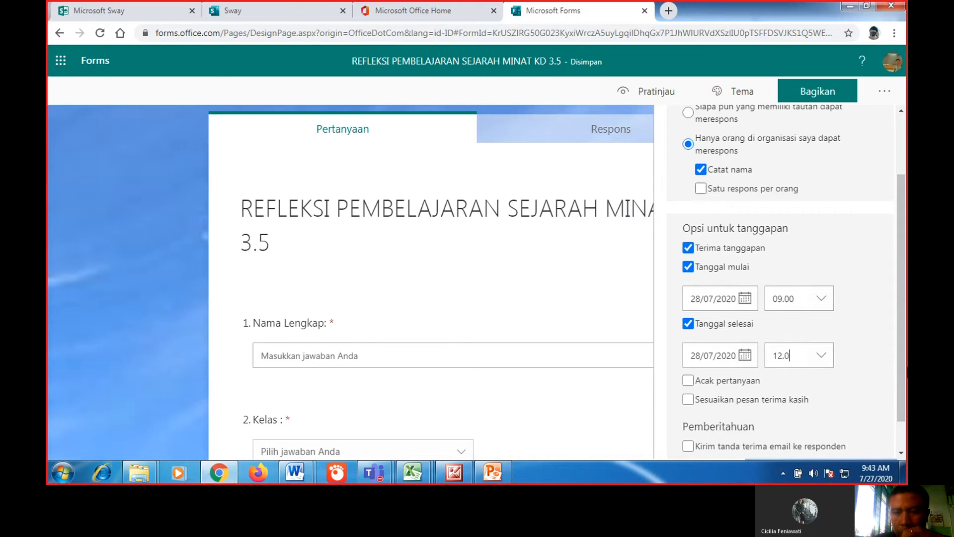
pyautogui.scroll(-1, 905, 428)
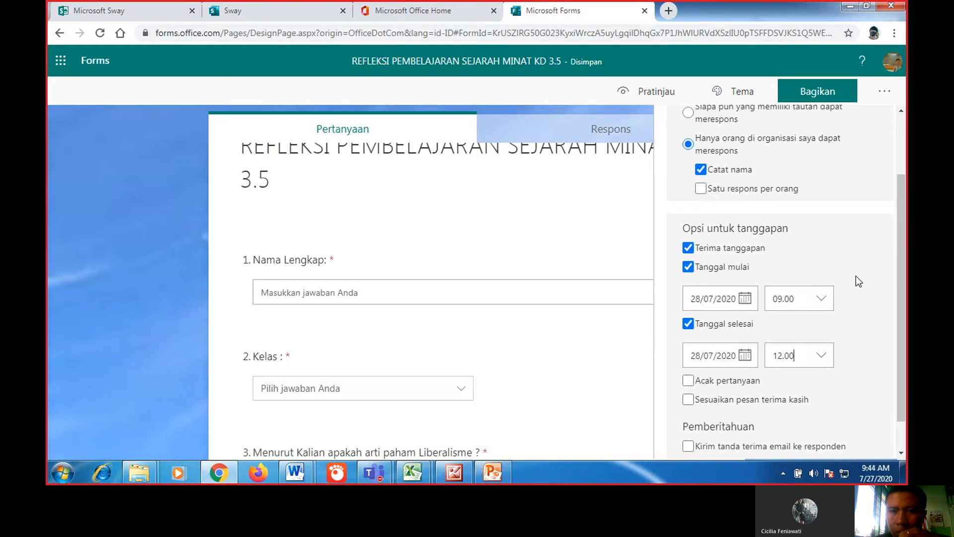
pyautogui.click(735, 194)
# - Customise the form's thank-you message to read "Terima Kasih.. Selalu Semangat.." and close the settings
pyautogui.scroll(-3, 729, 304)
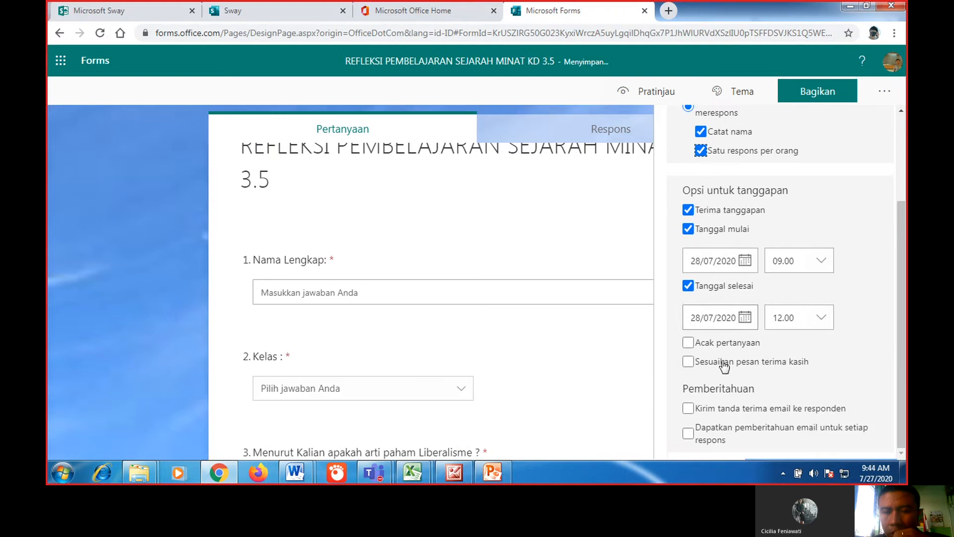
pyautogui.click(689, 361)
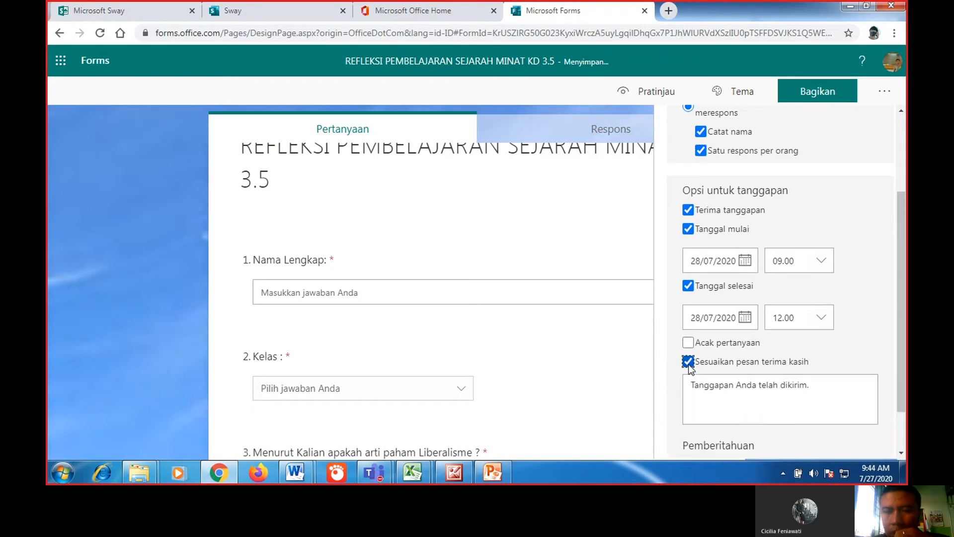
pyautogui.tripleClick(792, 390)
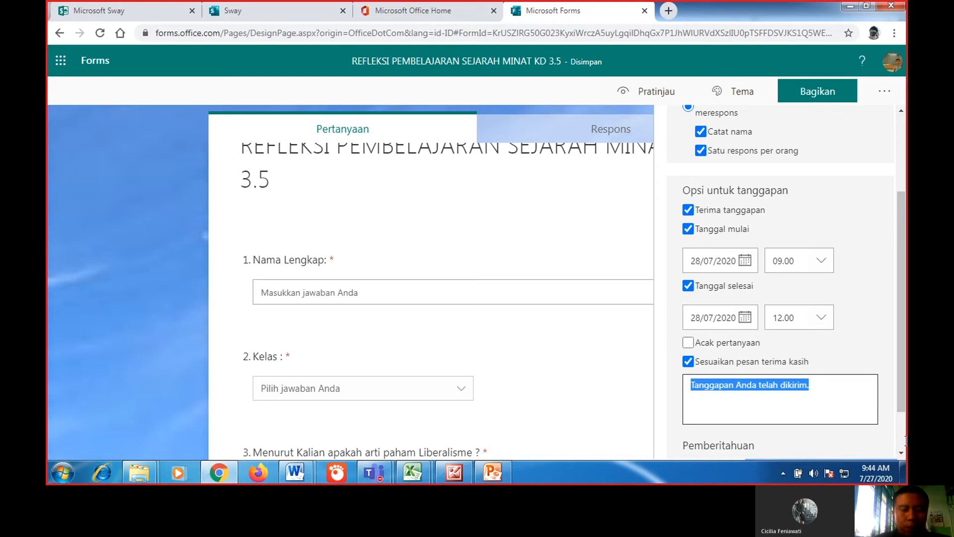
pyautogui.write('erima')
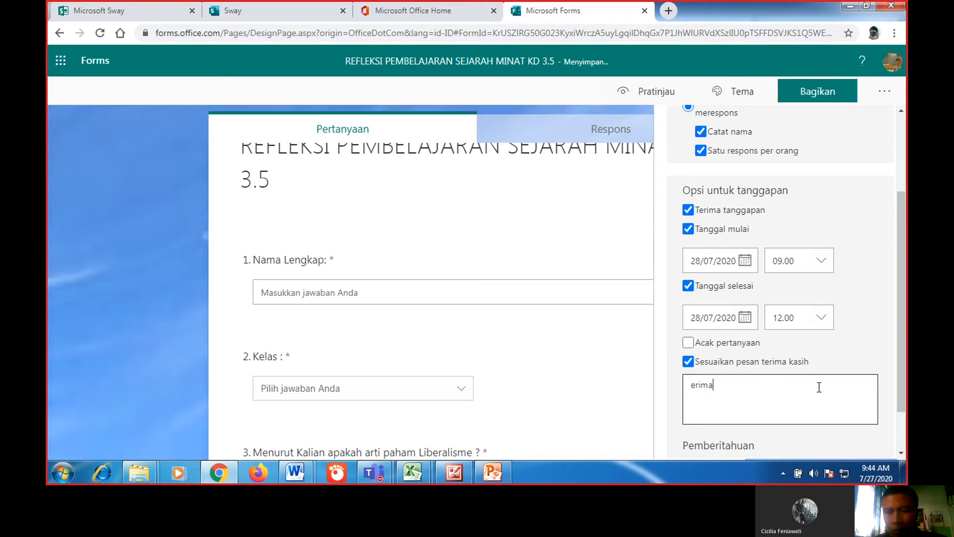
pyautogui.moveTo(819, 388); pyautogui.dragTo(670, 390)
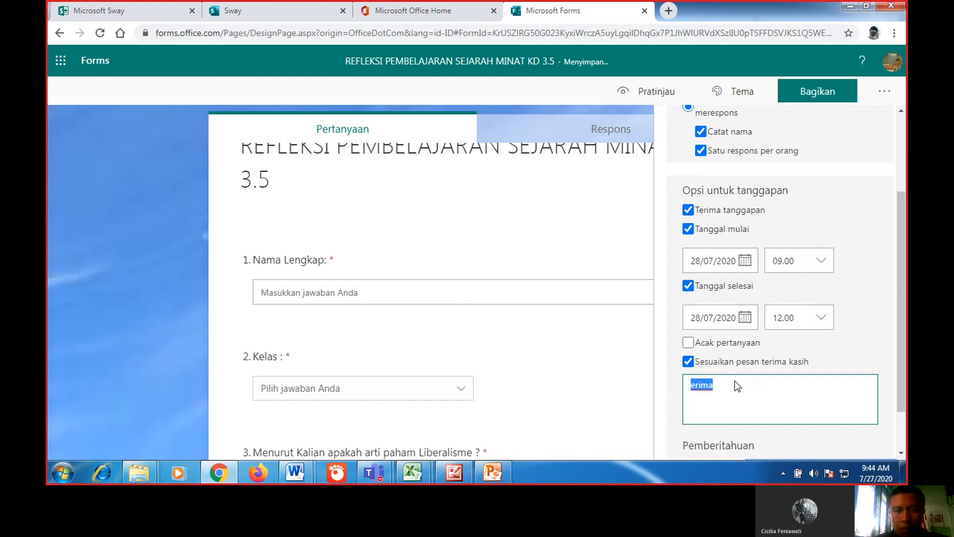
pyautogui.write('terima')
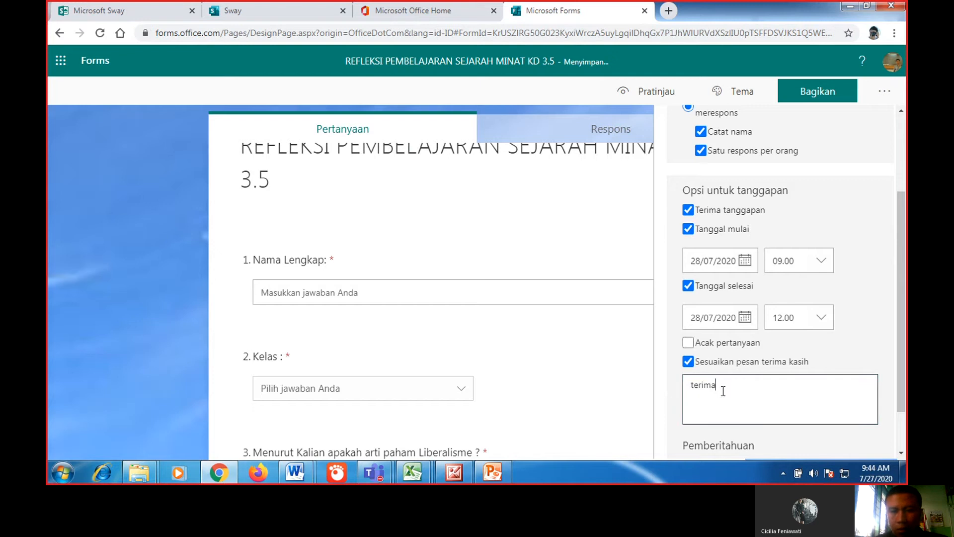
pyautogui.moveTo(723, 390); pyautogui.dragTo(669, 386)
pyautogui.write('Ter')
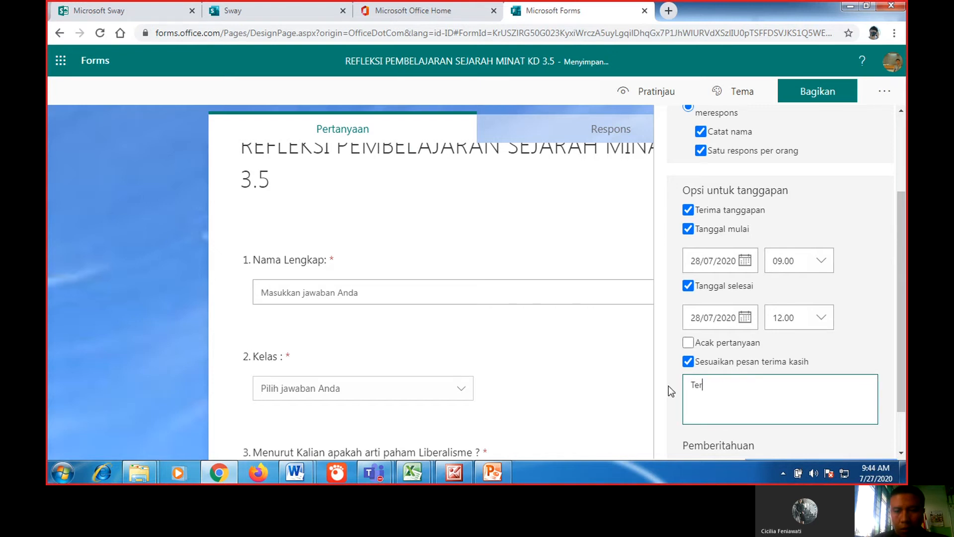
pyautogui.write('ima')
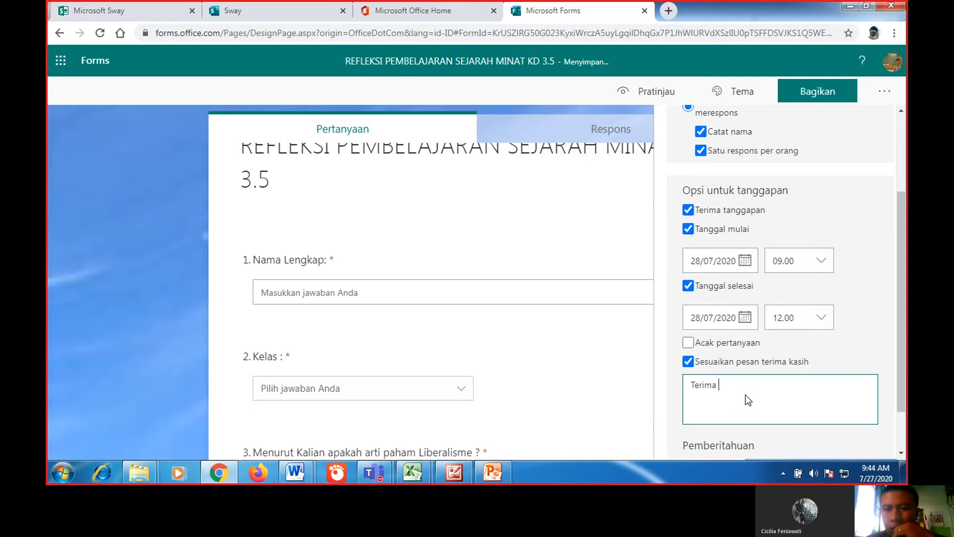
pyautogui.write('Kasih.. Selalu Semangat..')
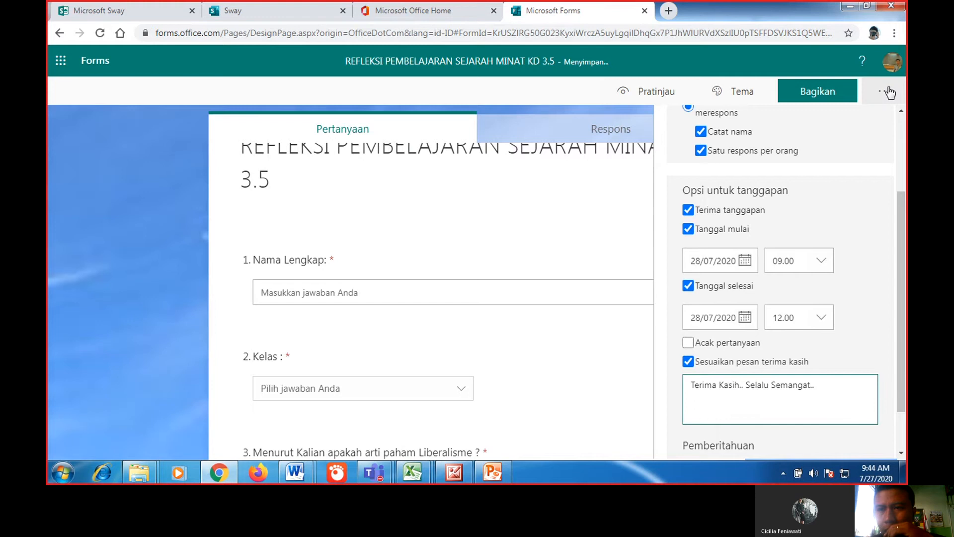
pyautogui.click(889, 93)
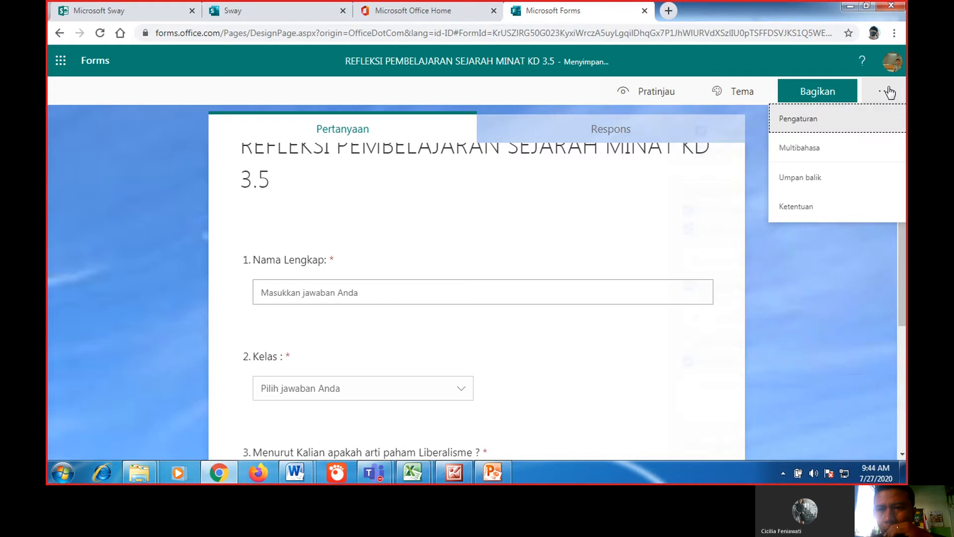
# - Copy the form's embed code from its sharing options
pyautogui.click(813, 95)
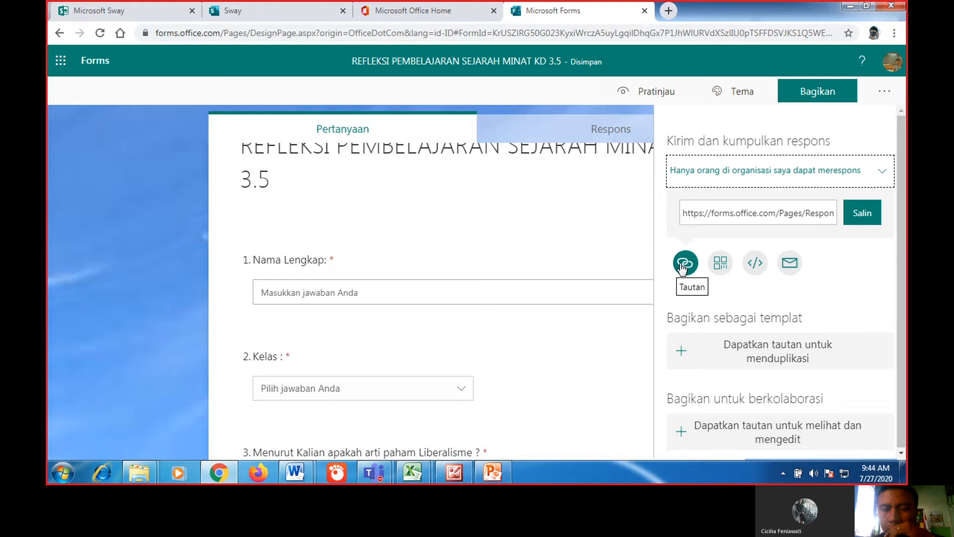
pyautogui.click(755, 262)
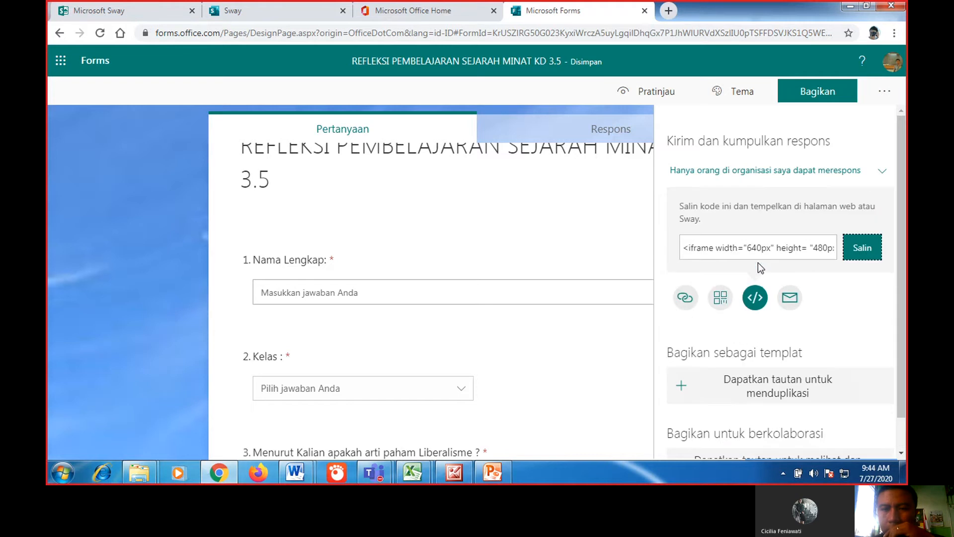
pyautogui.click(862, 251)
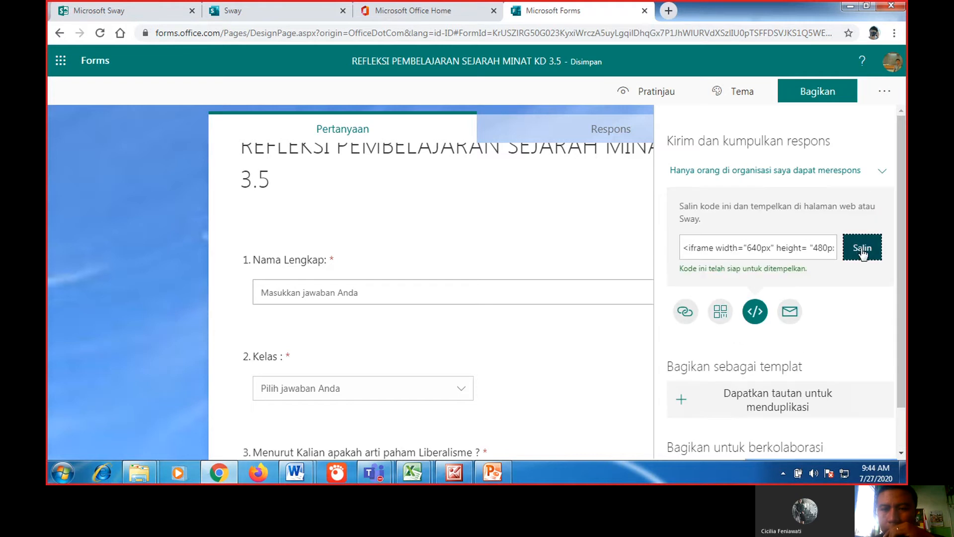
# - Switch to Sway, paste the form's embed code into the empty embed card, and set the card to the middle emphasis level
pyautogui.click(235, 10)
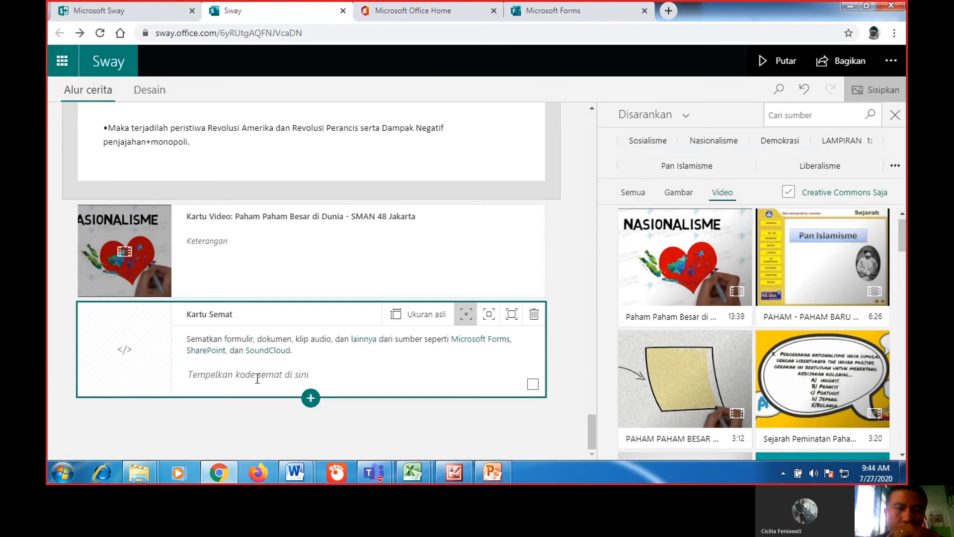
pyautogui.click(257, 379)
pyautogui.rightClick(257, 378)
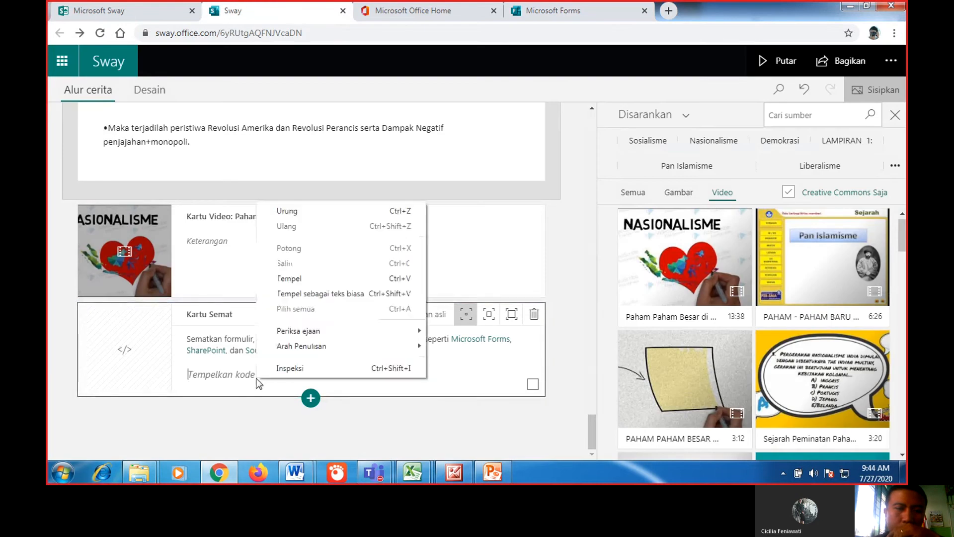
pyautogui.click(298, 279)
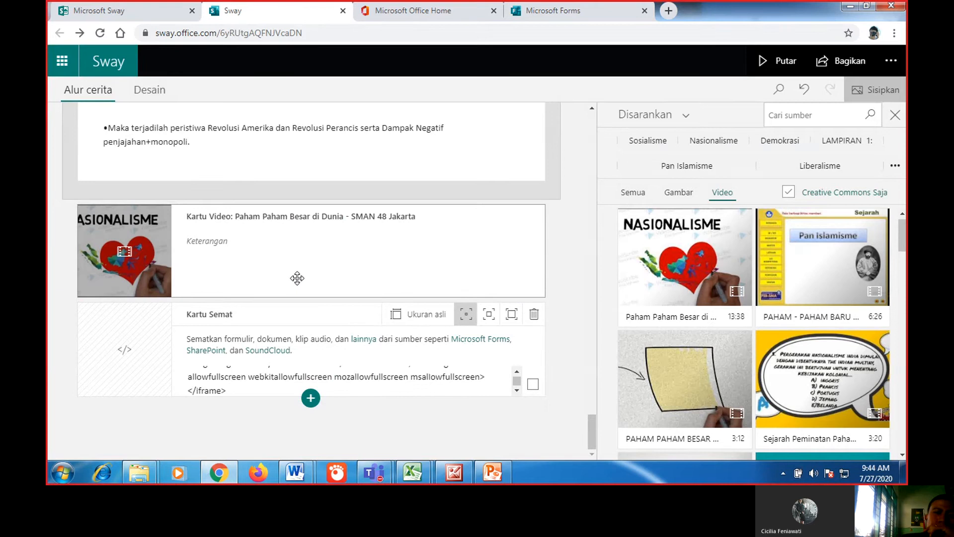
pyautogui.click(491, 315)
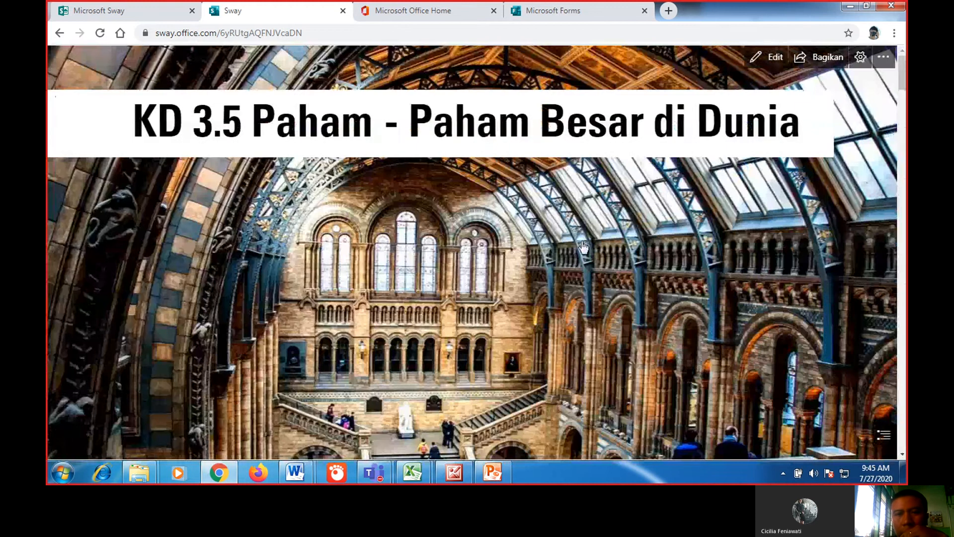
# - Review the played Sway from its title through the learning material to the card stack, and flip the stack's top card
pyautogui.scroll(-3, 584, 246)
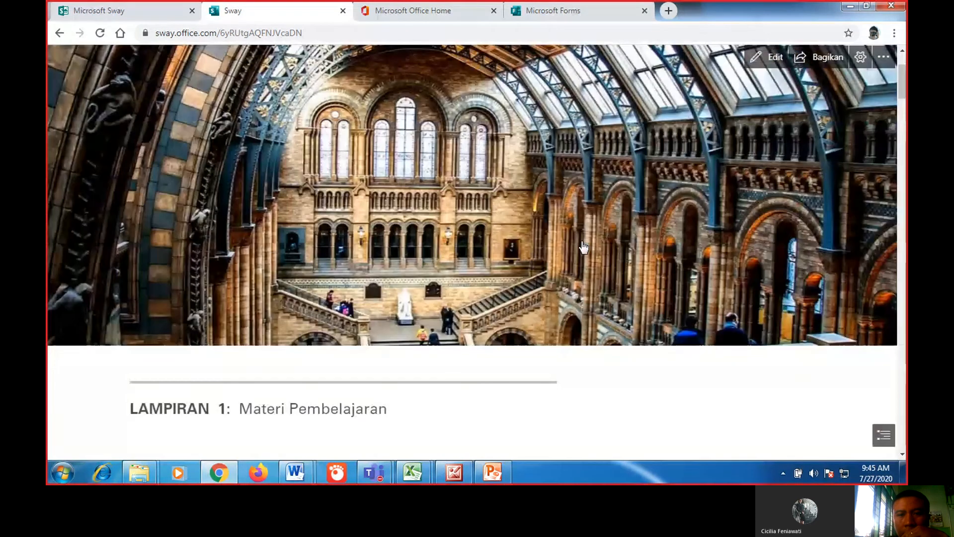
pyautogui.scroll(-3, 583, 246)
pyautogui.scroll(-5, 579, 251)
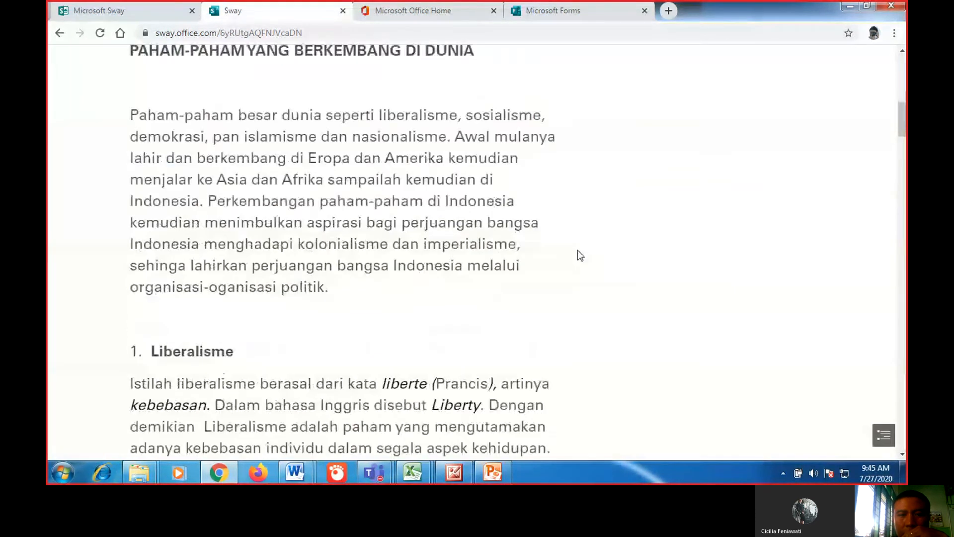
pyautogui.scroll(-6, 578, 254)
pyautogui.scroll(-14, 578, 250)
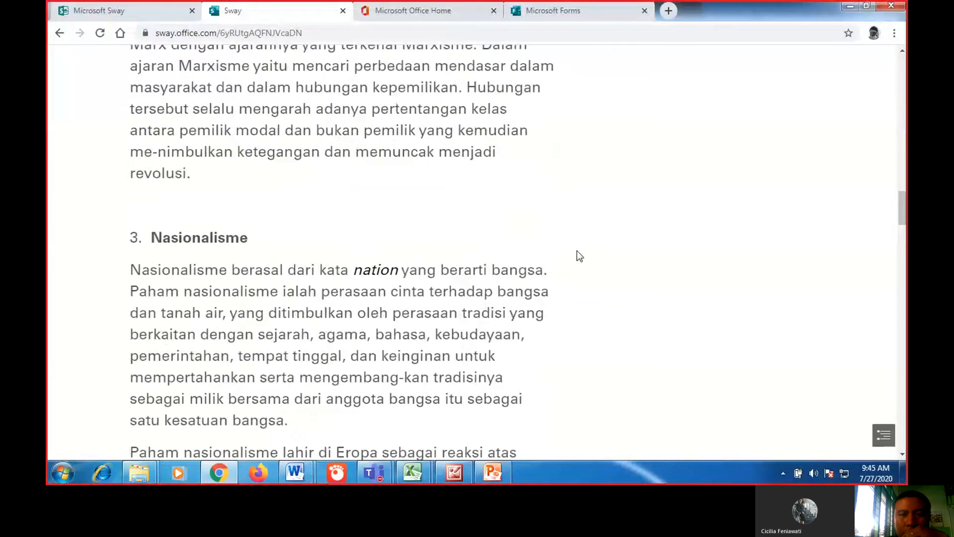
pyautogui.scroll(-10, 577, 251)
pyautogui.scroll(-20, 577, 250)
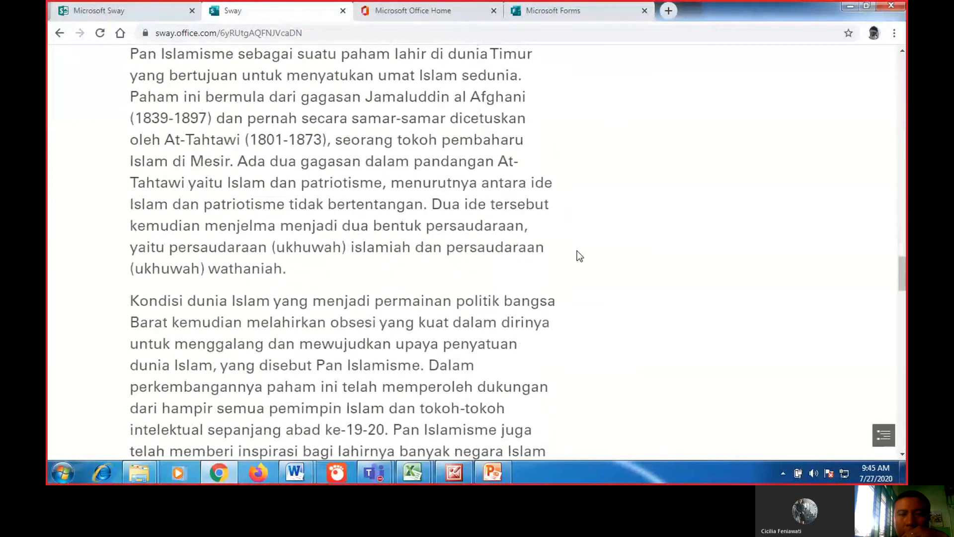
pyautogui.scroll(-15, 577, 250)
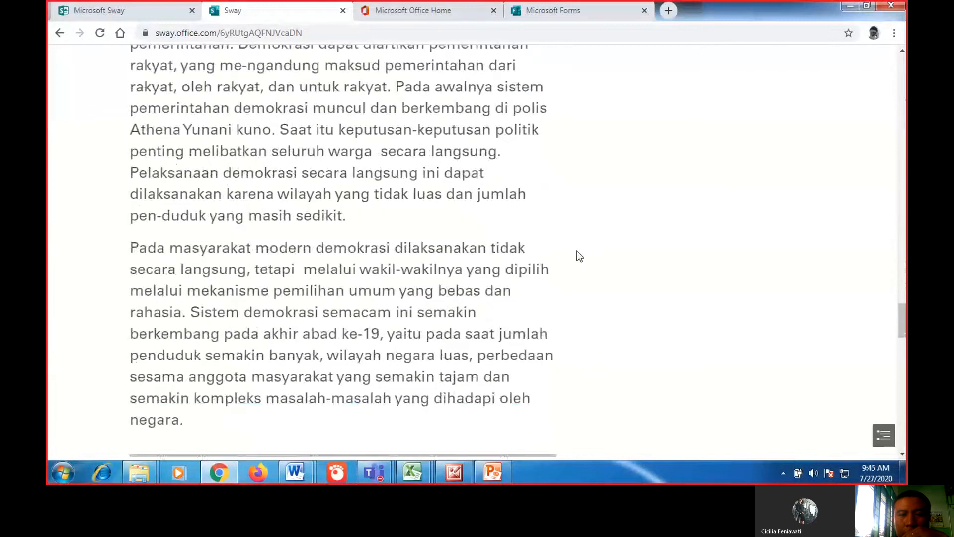
pyautogui.scroll(-1, 579, 256)
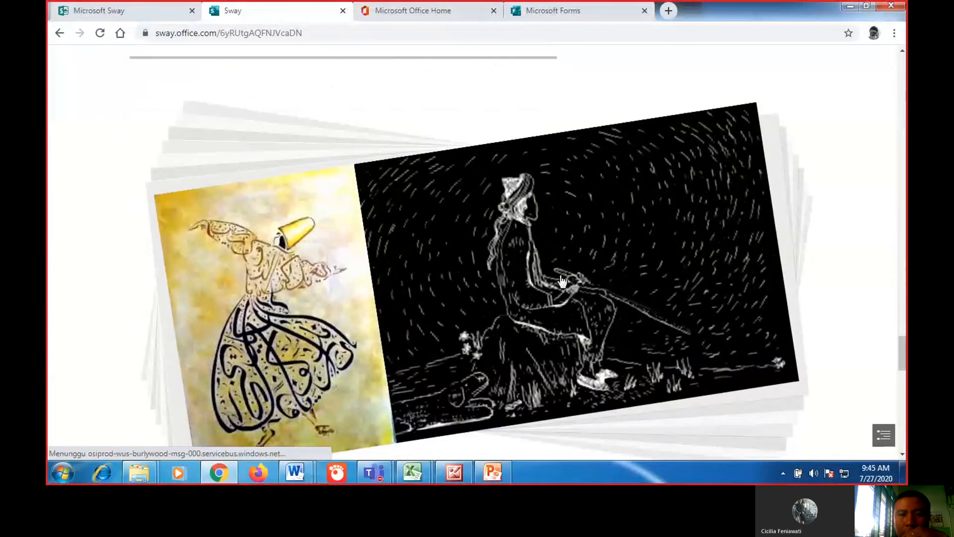
pyautogui.click(560, 280)
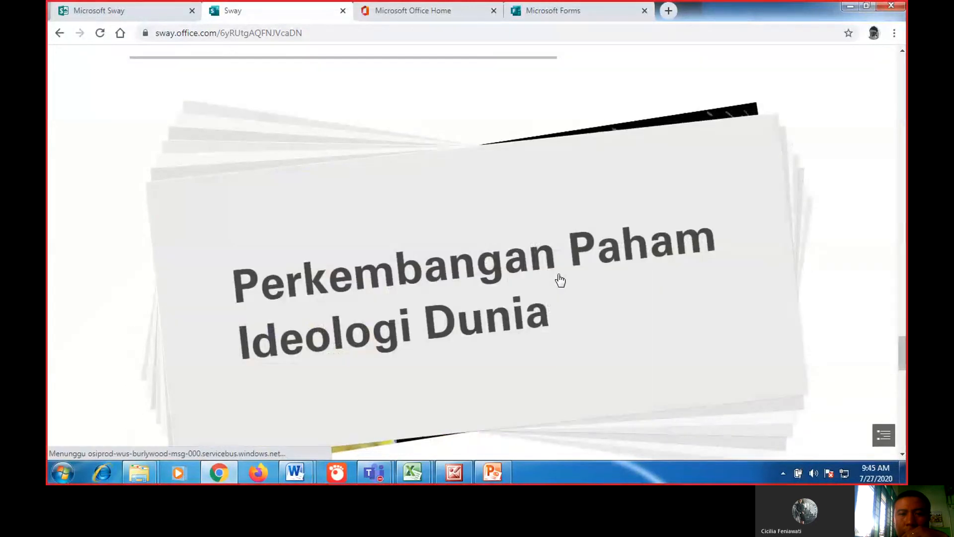